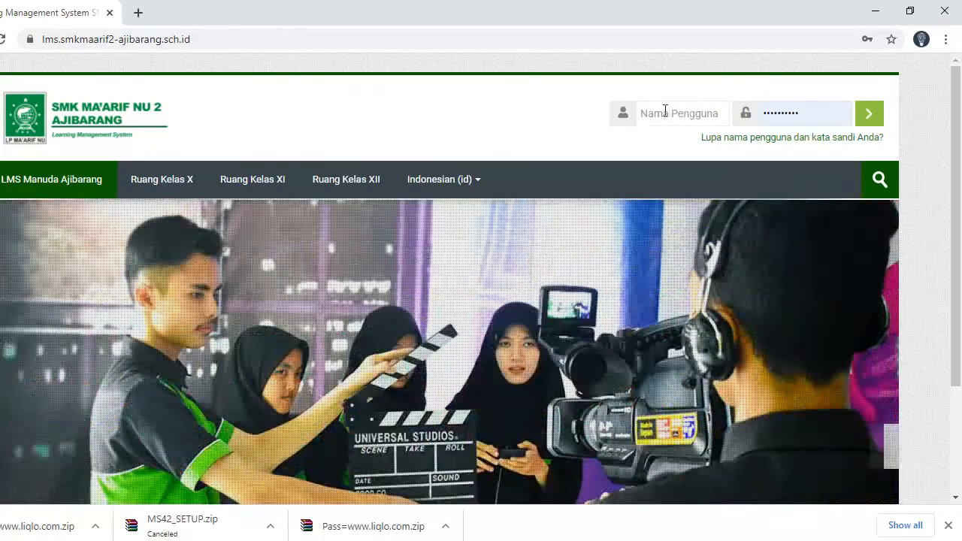
- Log in with the saved teacher account and review the Dasbor showing the hidden course 'sd'
left_click(664, 112)
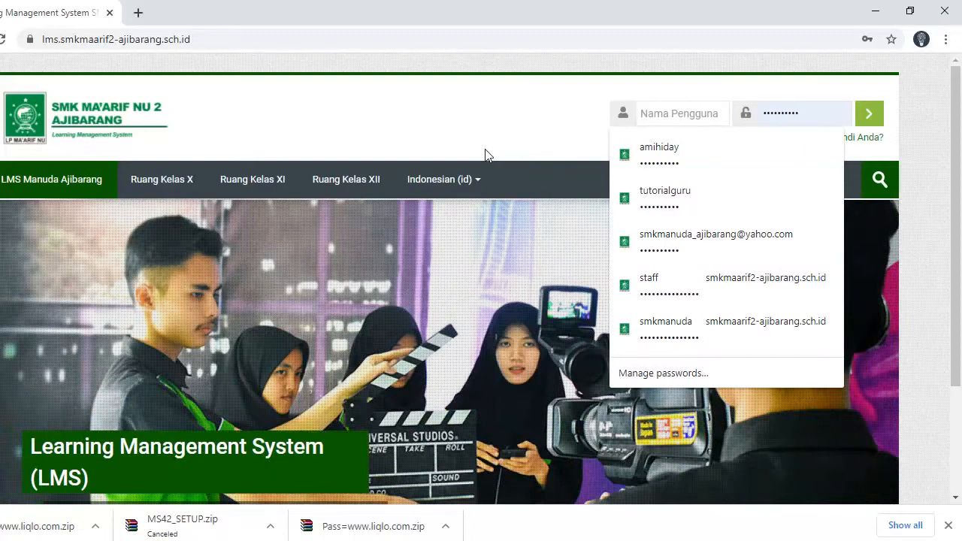
type("t")
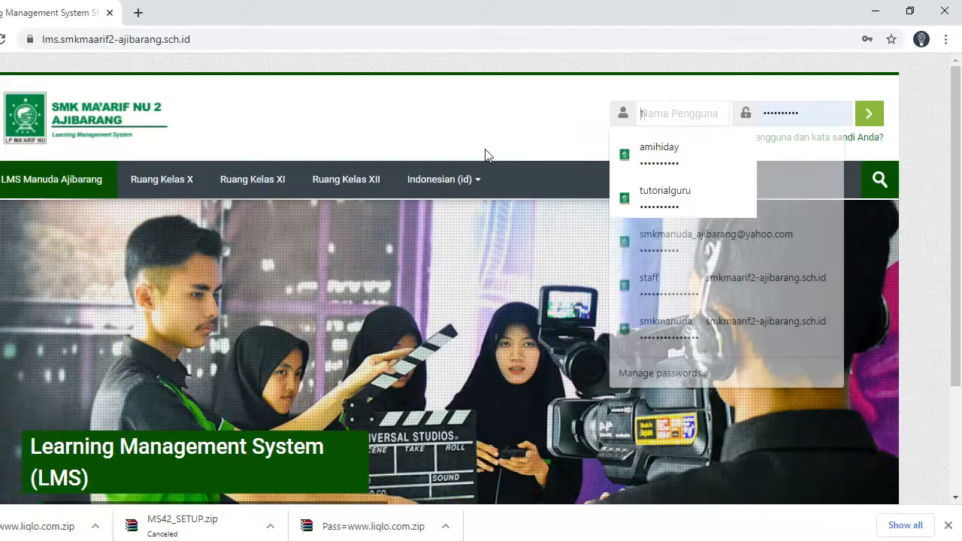
left_click(643, 154)
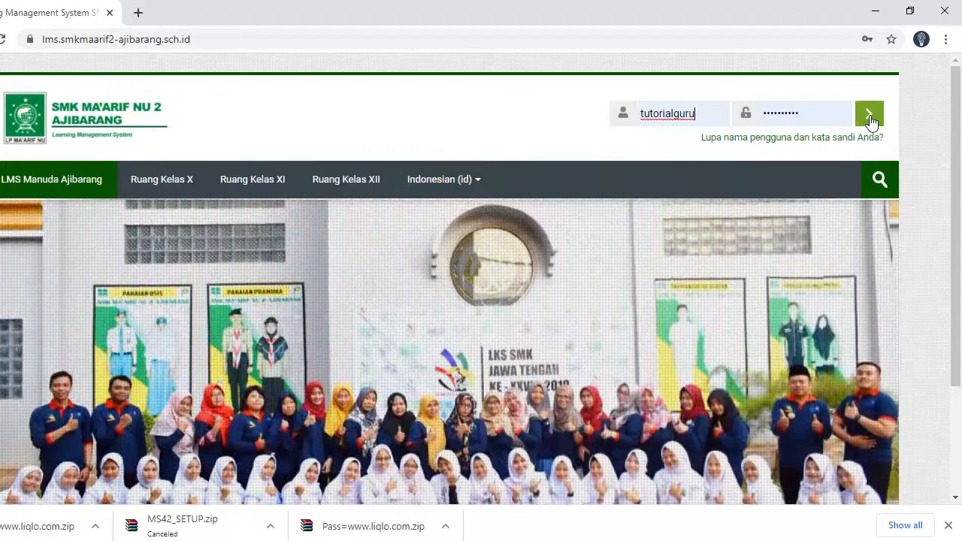
left_click(869, 118)
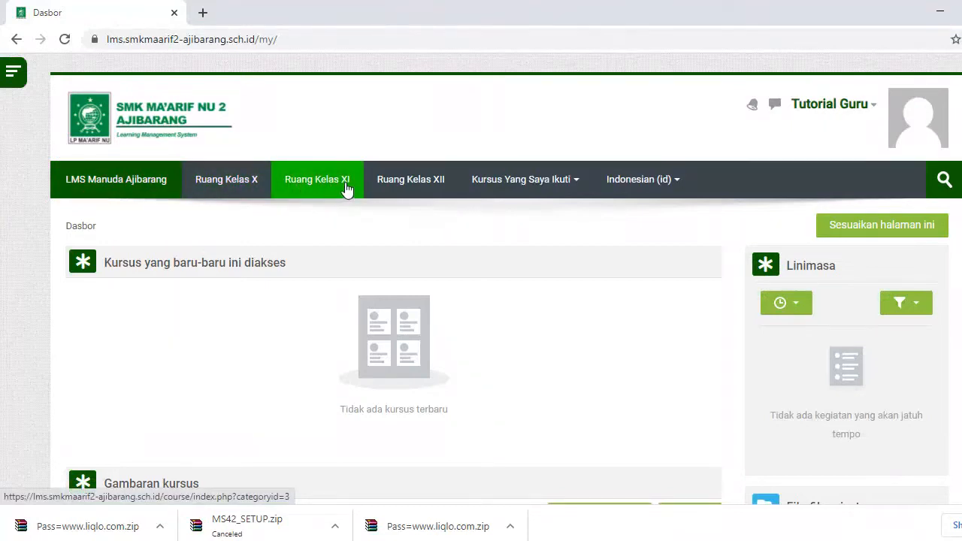
scroll(406, 270, "down", 2)
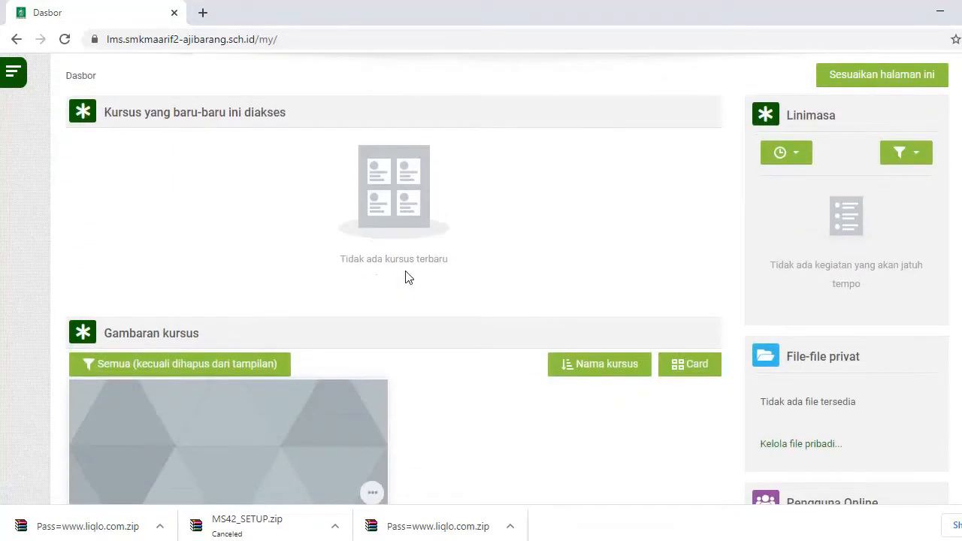
scroll(377, 263, "down", 1)
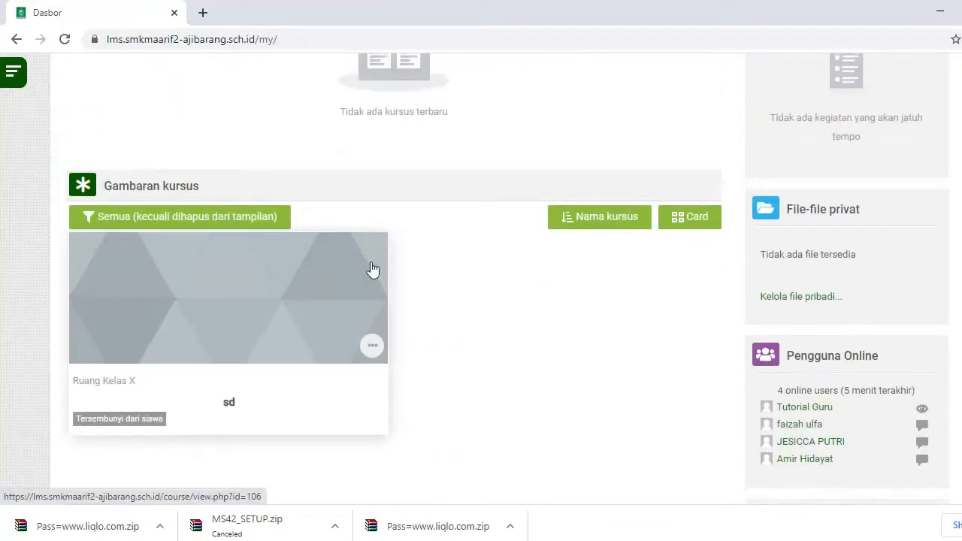
scroll(371, 266, "up", 3)
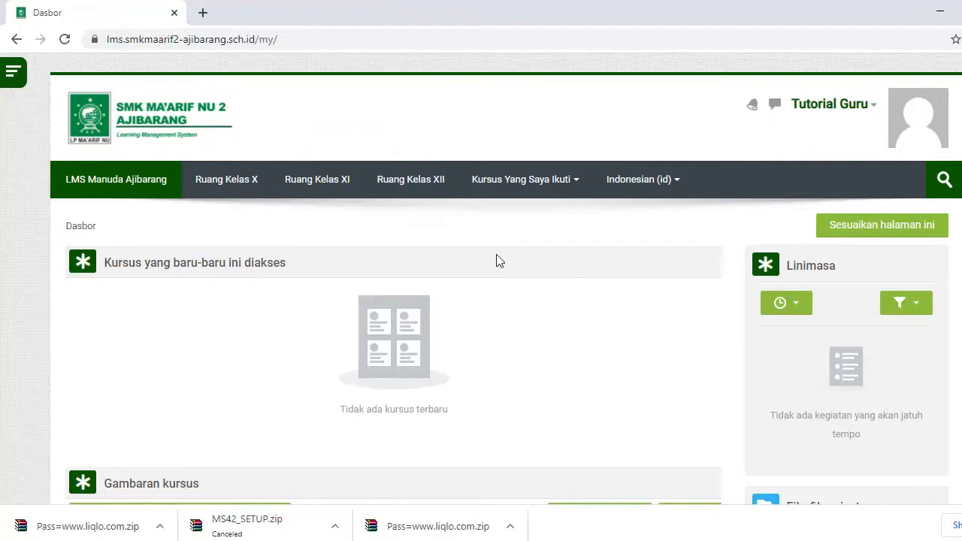
- Open the Ruang Kelas X course category and browse its listing
left_click(225, 187)
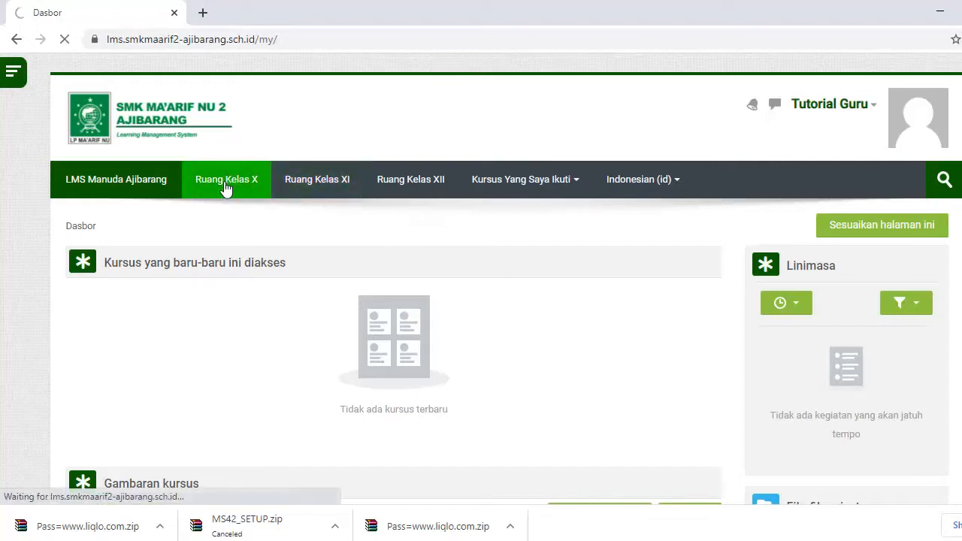
scroll(184, 204, "down", 5)
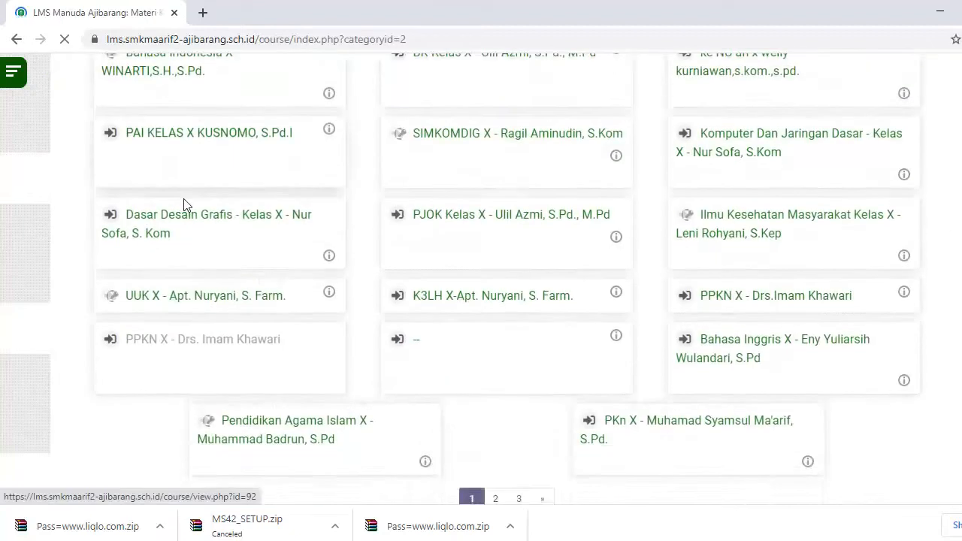
scroll(71, 232, "down", 5)
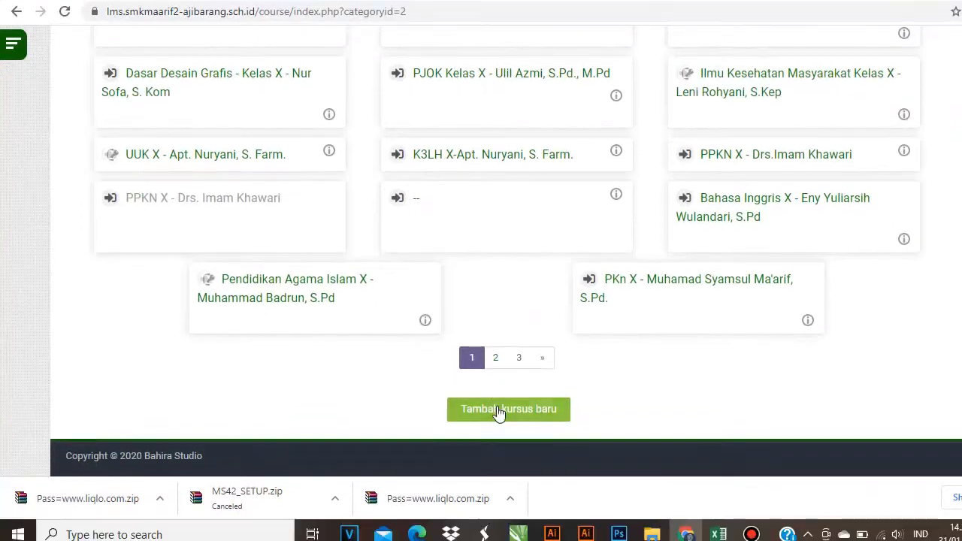
scroll(869, 365, "up", 15)
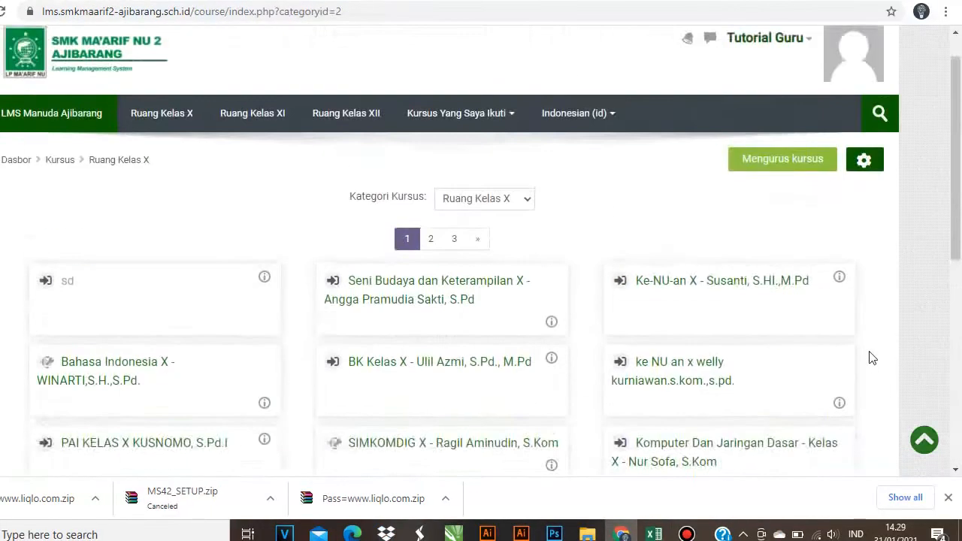
- Switch the interface language from Indonesian (id) to English (en)
left_click(600, 156)
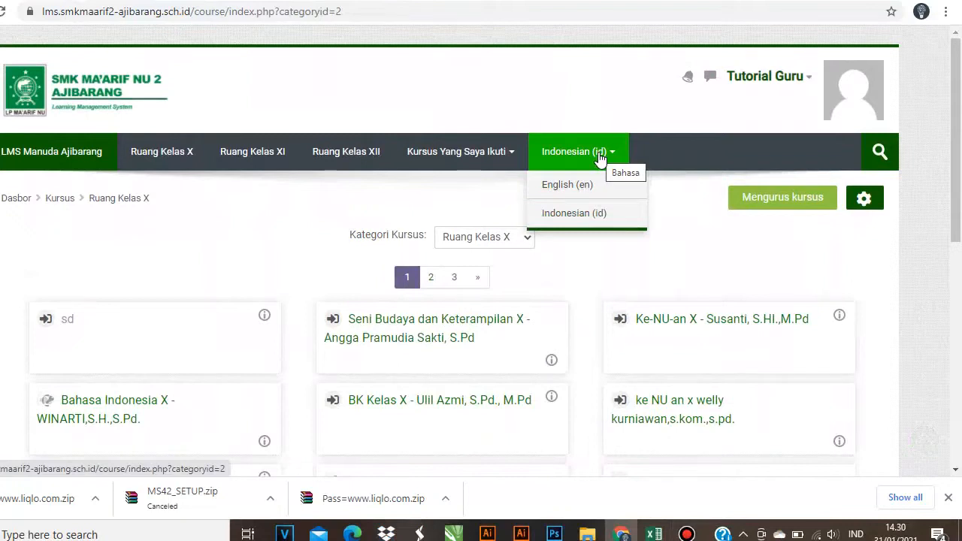
left_click(579, 191)
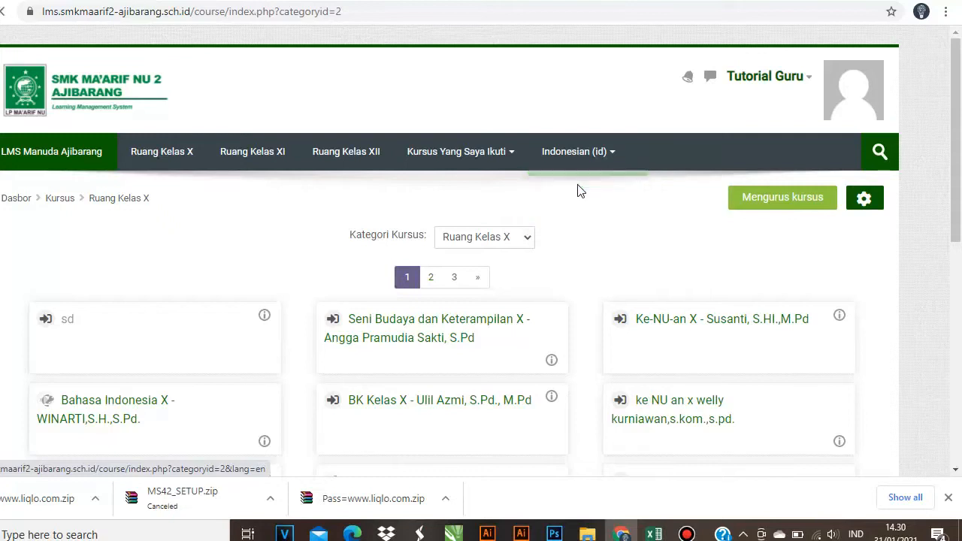
scroll(160, 193, "down", 6)
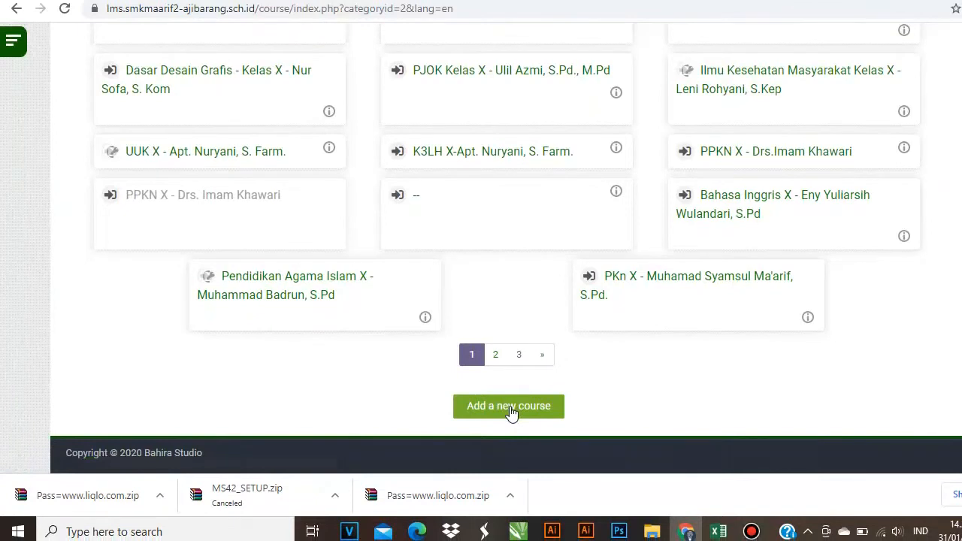
- Add a new course with full name 'Mata Pelajaran Contoh X - Guru Pengampu' and short name 'Mata Pelajaran Contoh'
left_click(510, 408)
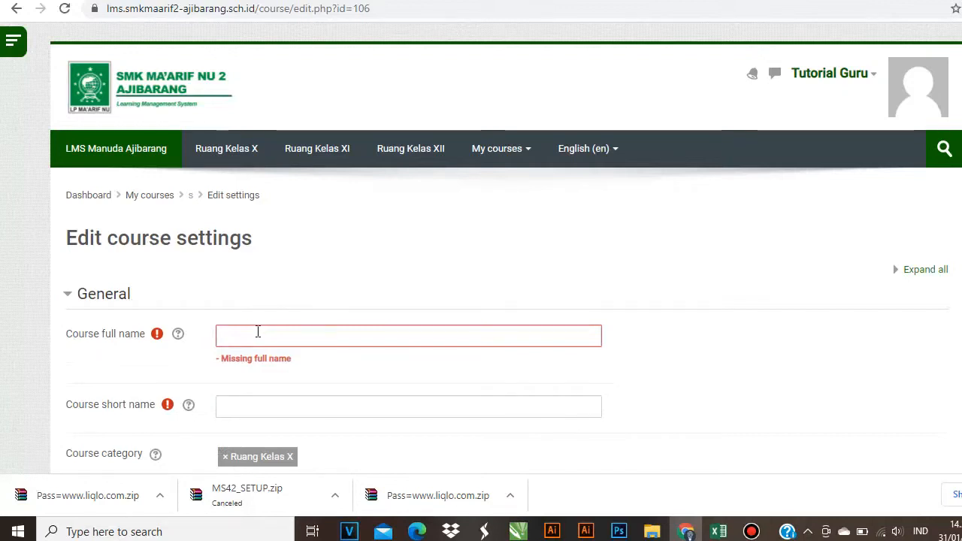
left_click(258, 331)
type("Mata Pelajaran COn")
key("BackSpace")
key("BackSpace")
type("ontoh X")
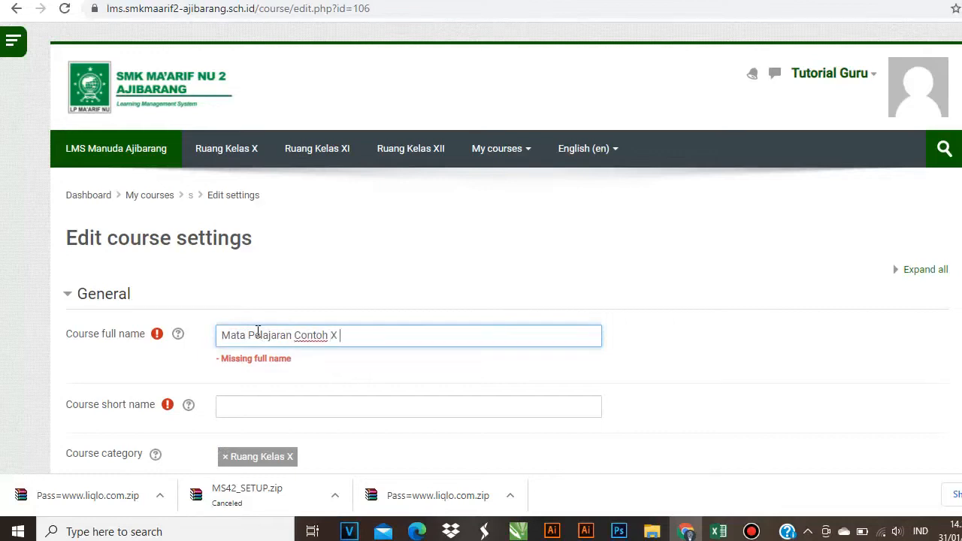
type(" - Guru Pengampu")
left_click(266, 406)
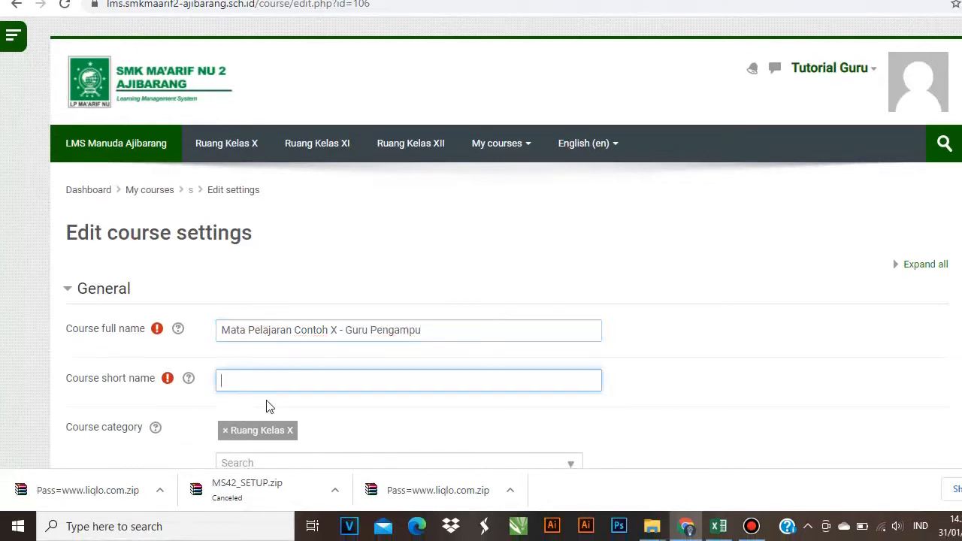
type("Mata Pelajaran Contoh")
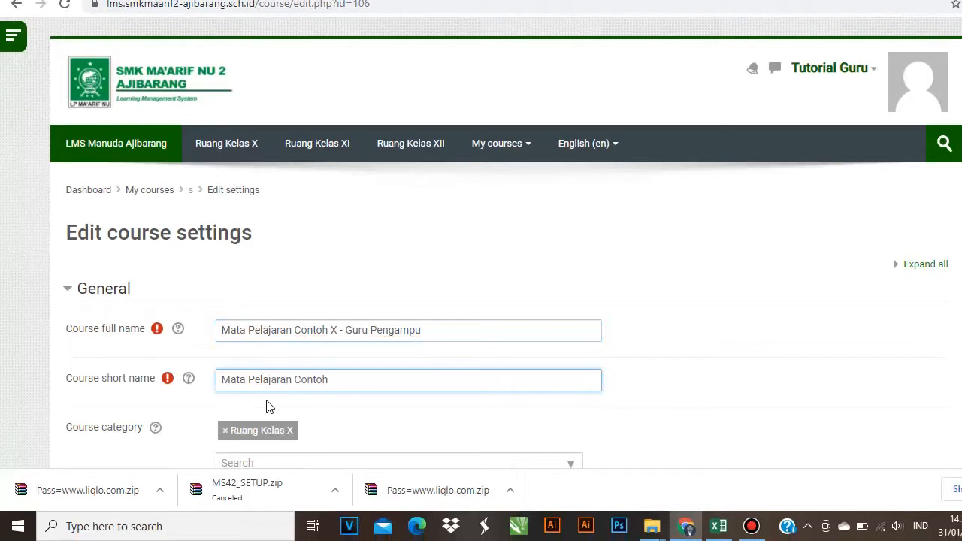
- Set the course visibility to Show
scroll(258, 412, "down", 3)
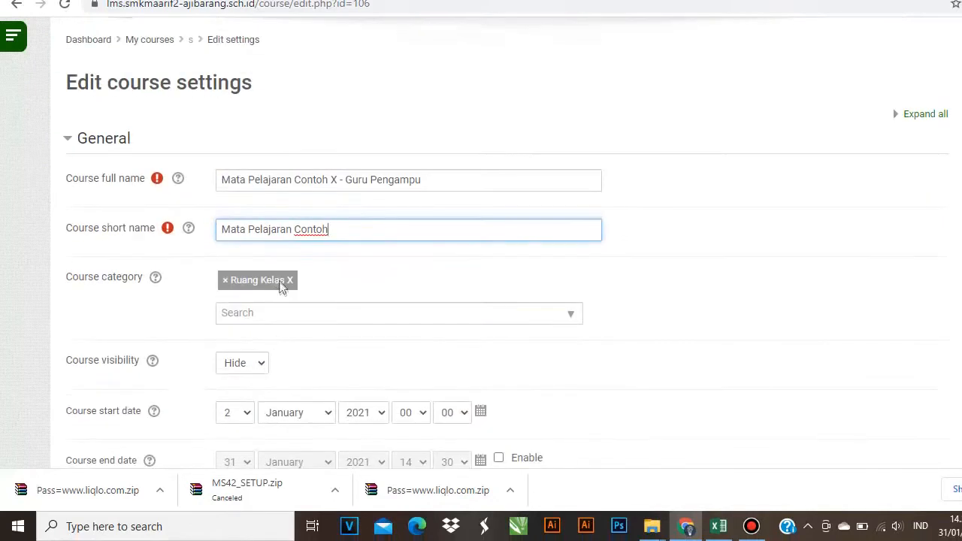
scroll(256, 300, "down", 1)
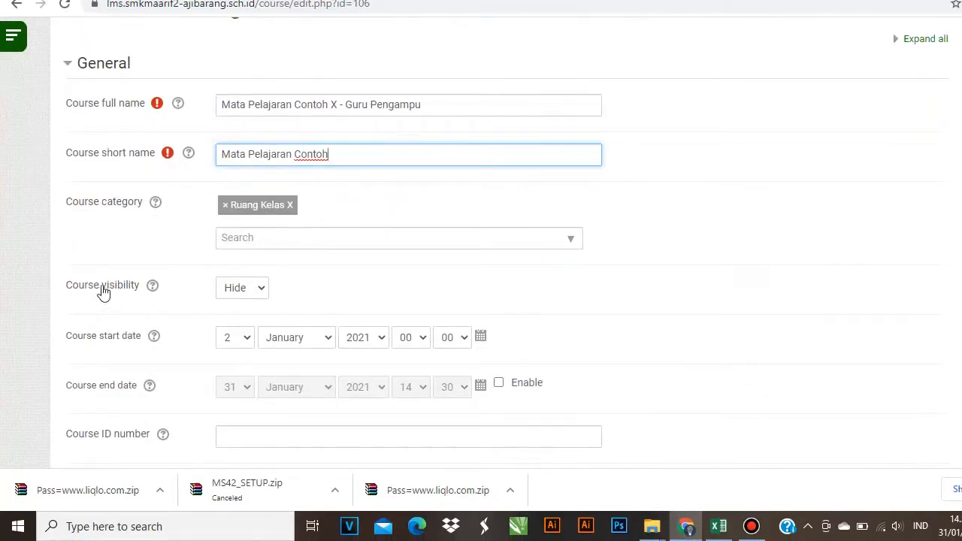
left_click(261, 292)
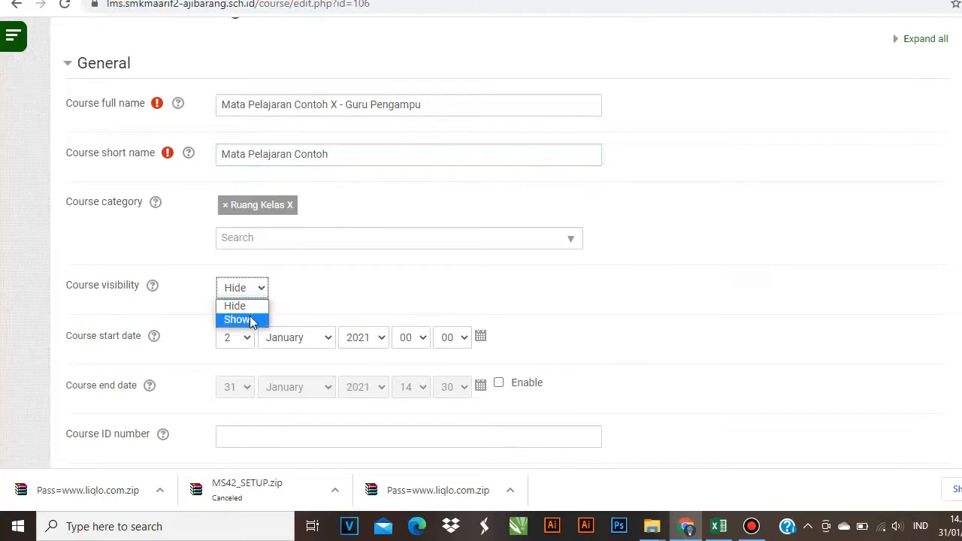
left_click(252, 321)
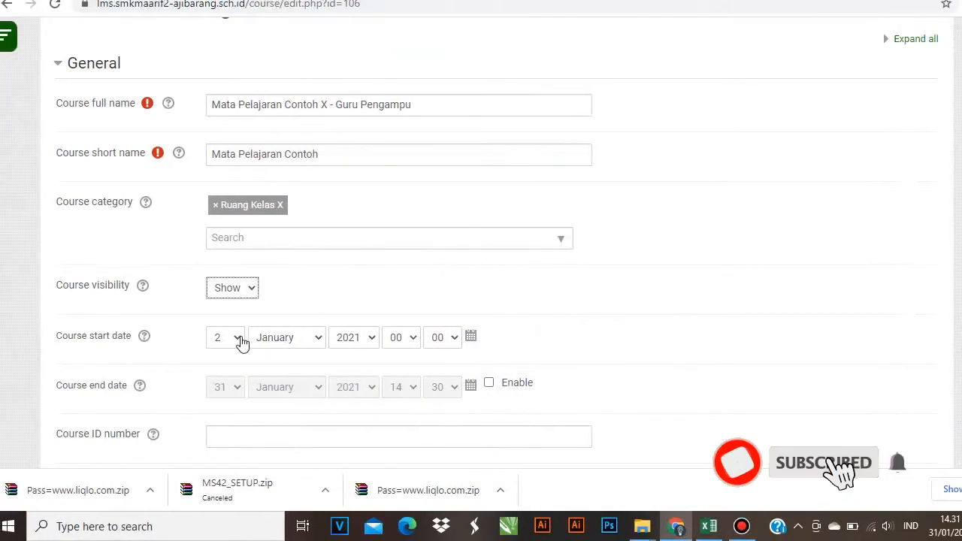
scroll(246, 308, "down", 3)
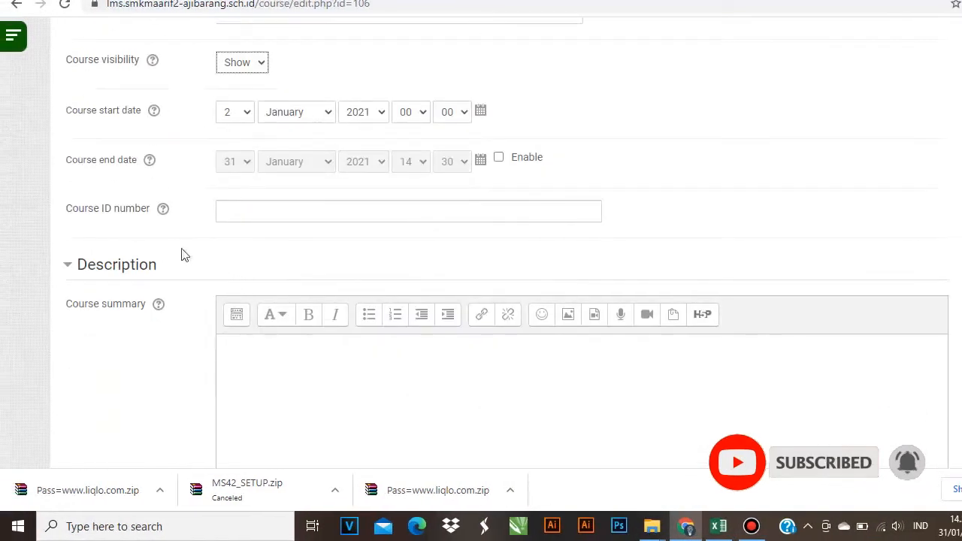
scroll(118, 217, "down", 2)
- Upload banner usk.JPG from the computer into the Course image area
left_click(263, 233)
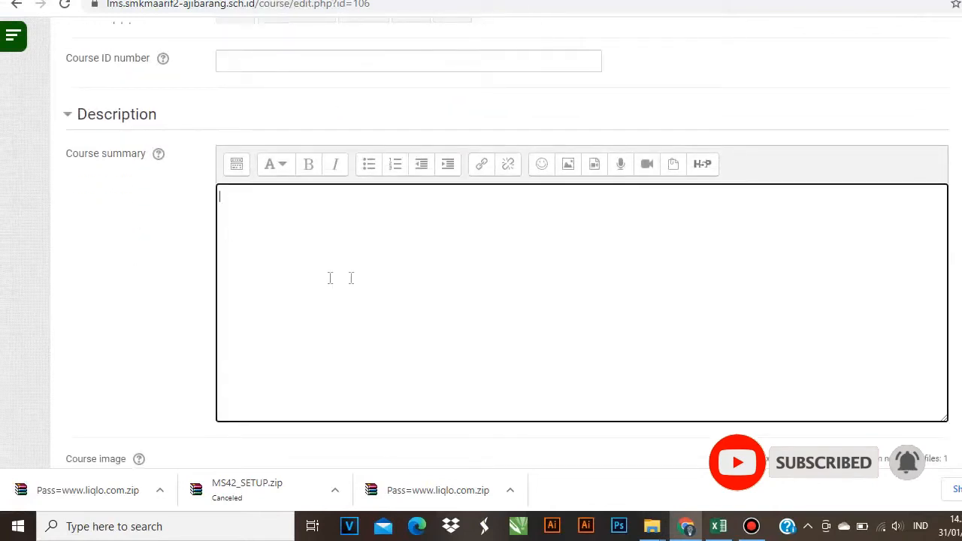
scroll(296, 290, "down", 4)
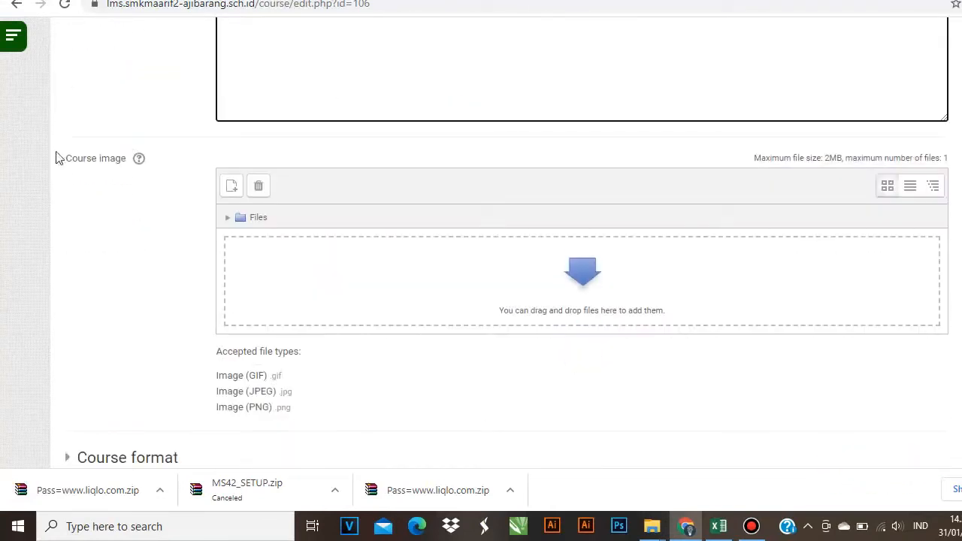
left_click(583, 269)
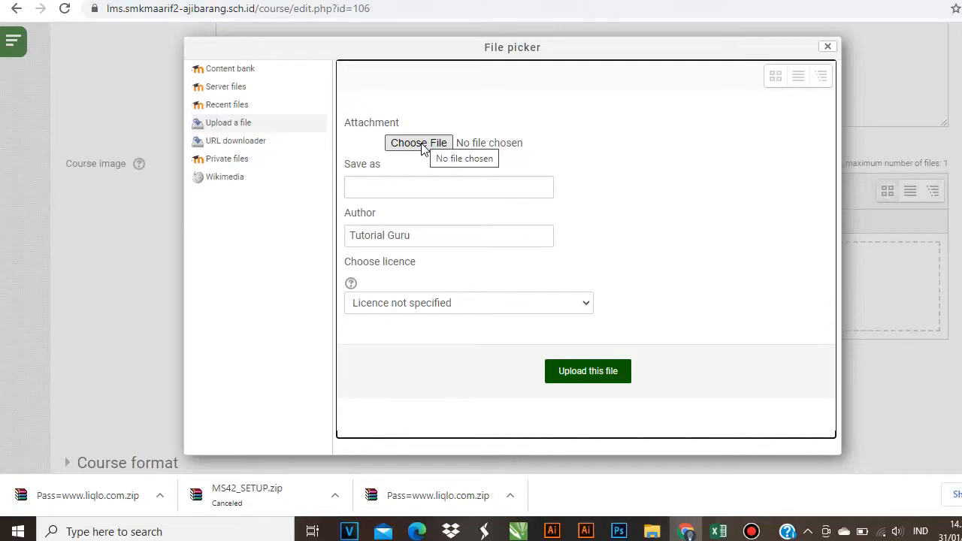
left_click(418, 143)
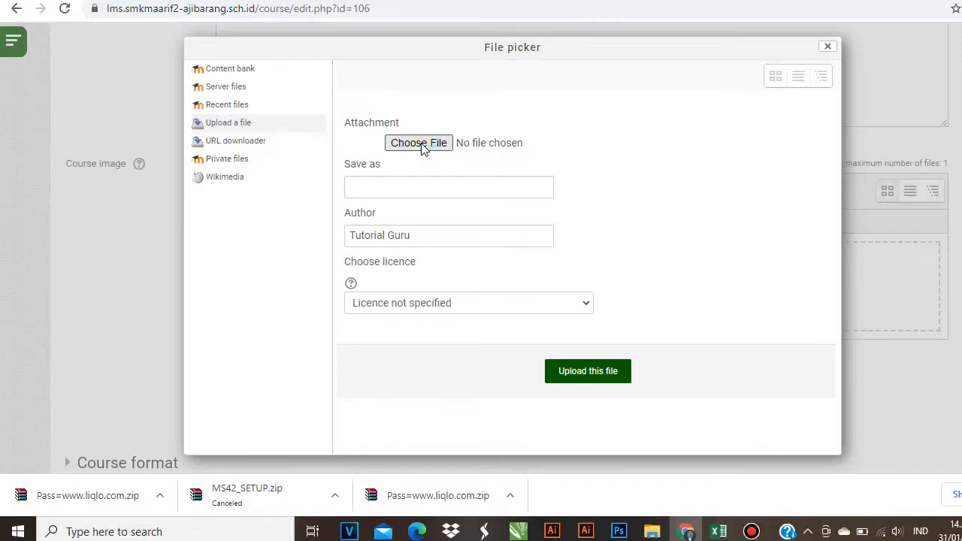
scroll(481, 252, "down", 5)
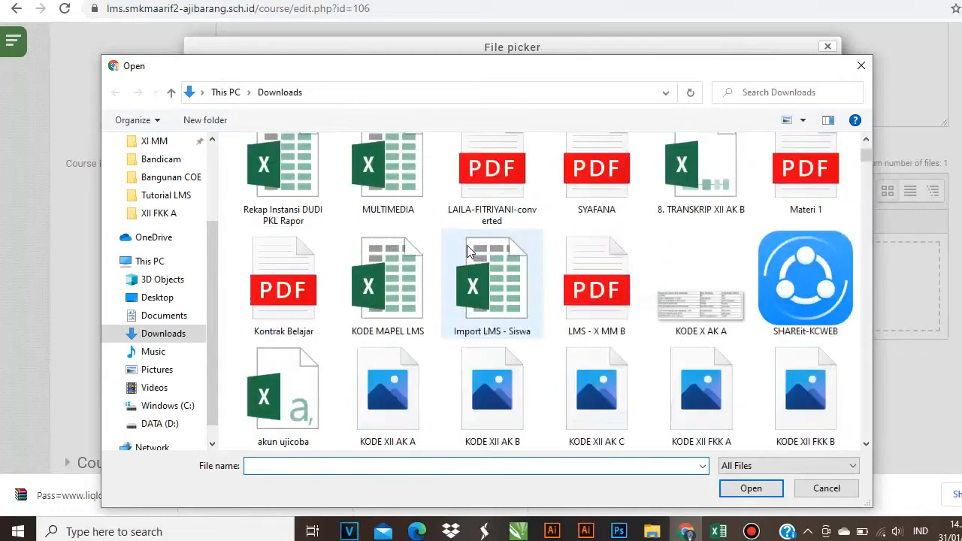
scroll(481, 259, "down", 5)
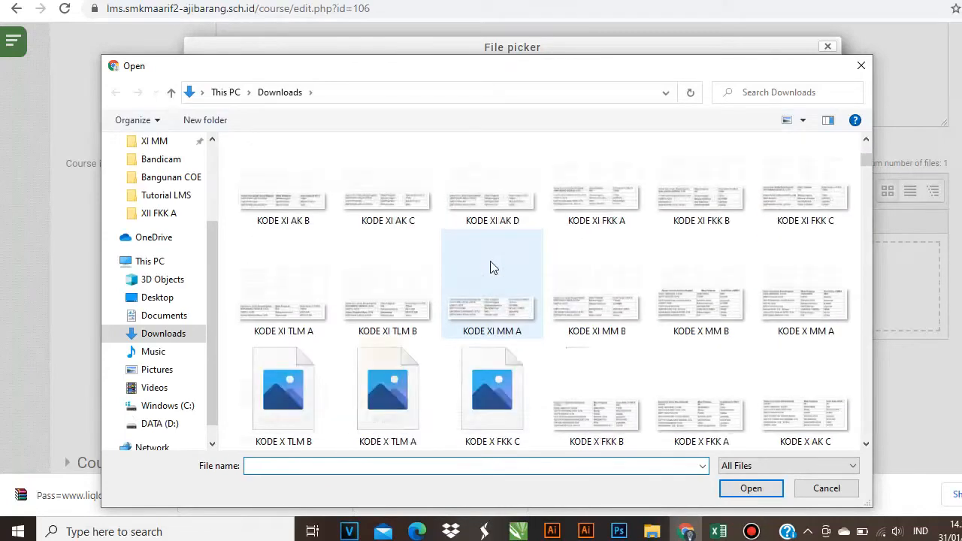
scroll(490, 261, "down", 10)
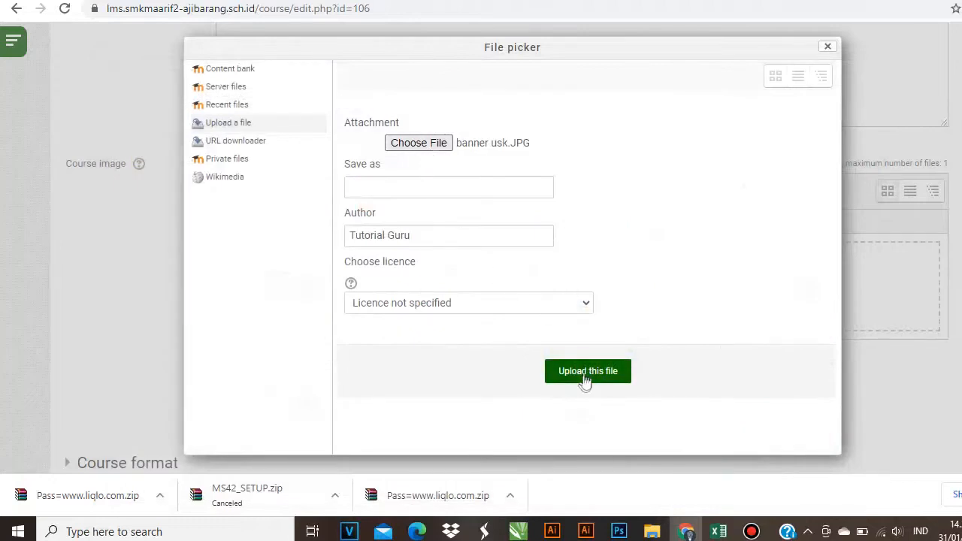
left_click(585, 378)
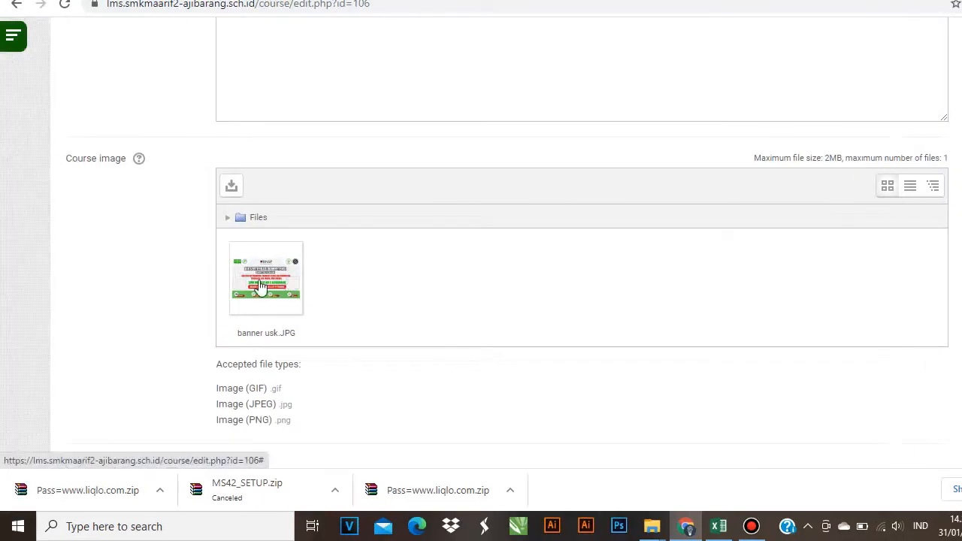
scroll(259, 285, "down", 3)
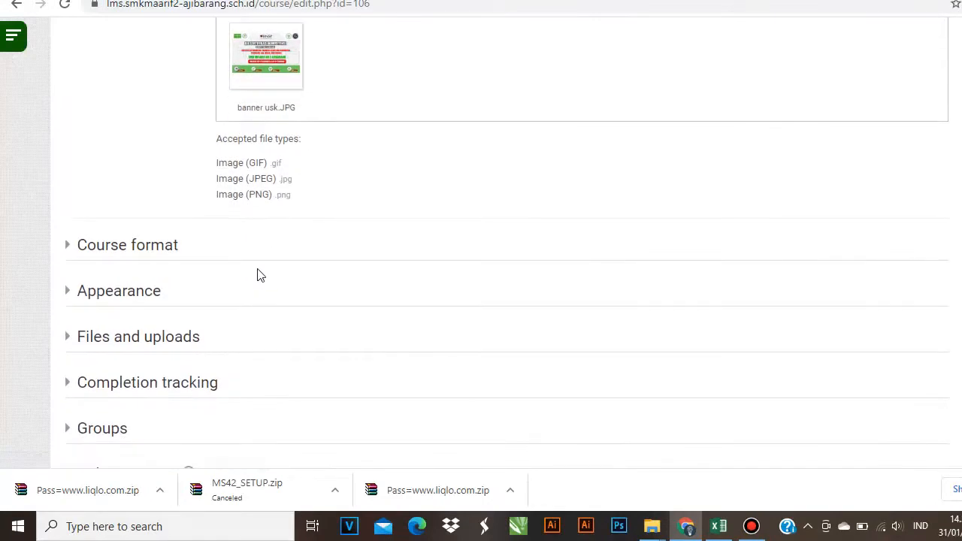
- Set Group mode to Visible groups, then save and display the course
scroll(259, 274, "down", 1)
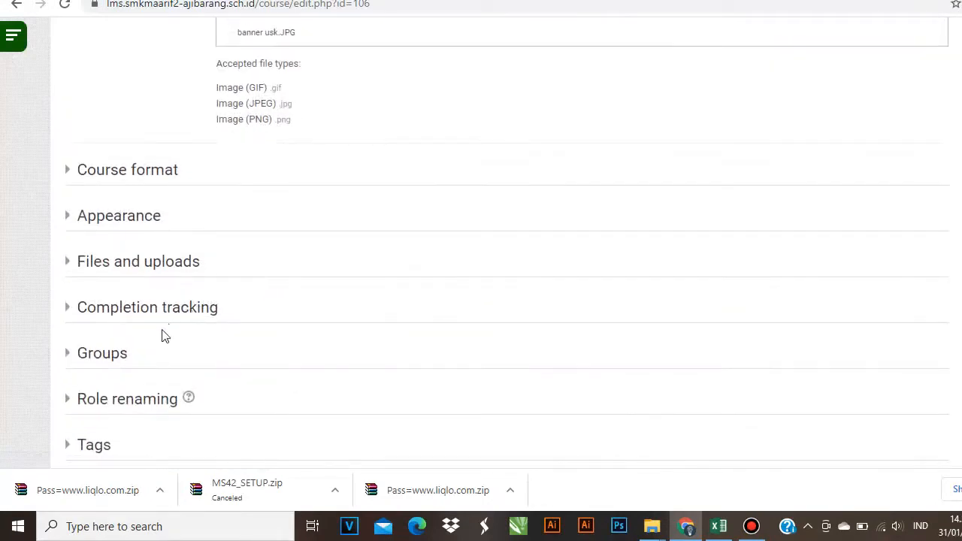
left_click(103, 352)
scroll(139, 261, "down", 2)
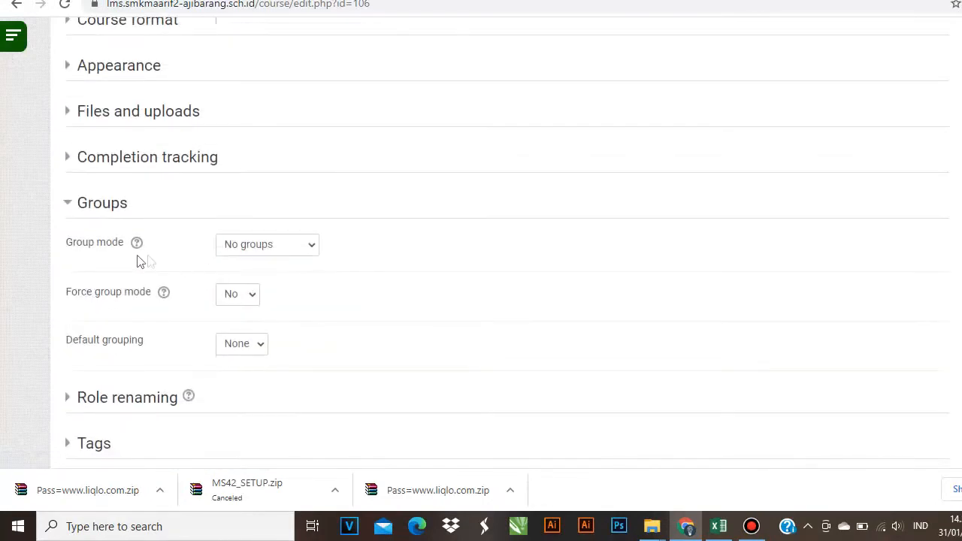
left_click(286, 246)
left_click(286, 290)
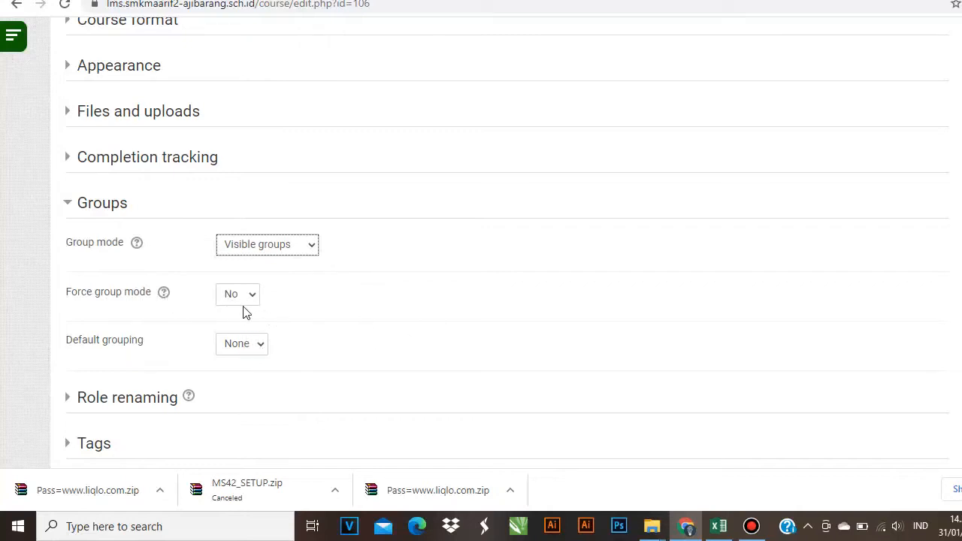
scroll(462, 307, "down", 2)
scroll(462, 307, "down", 2)
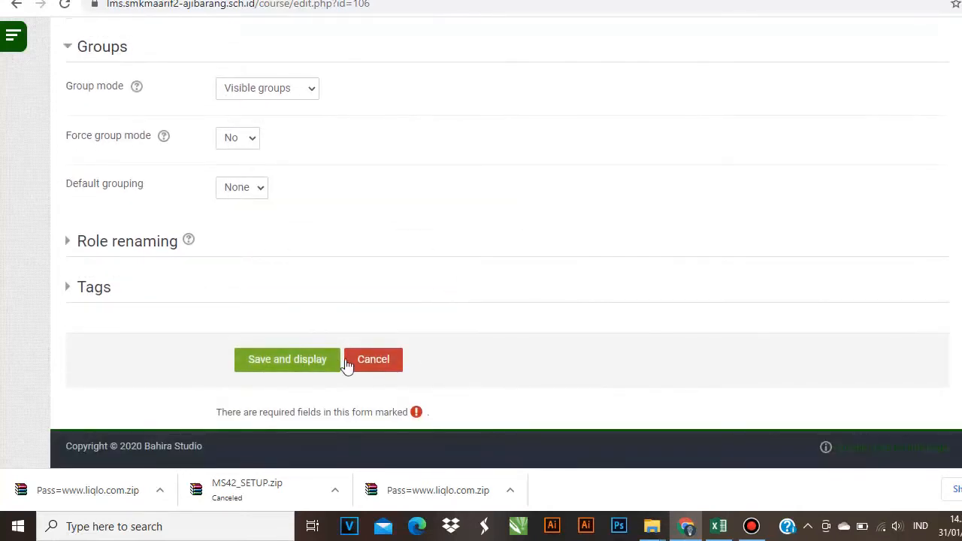
left_click(317, 358)
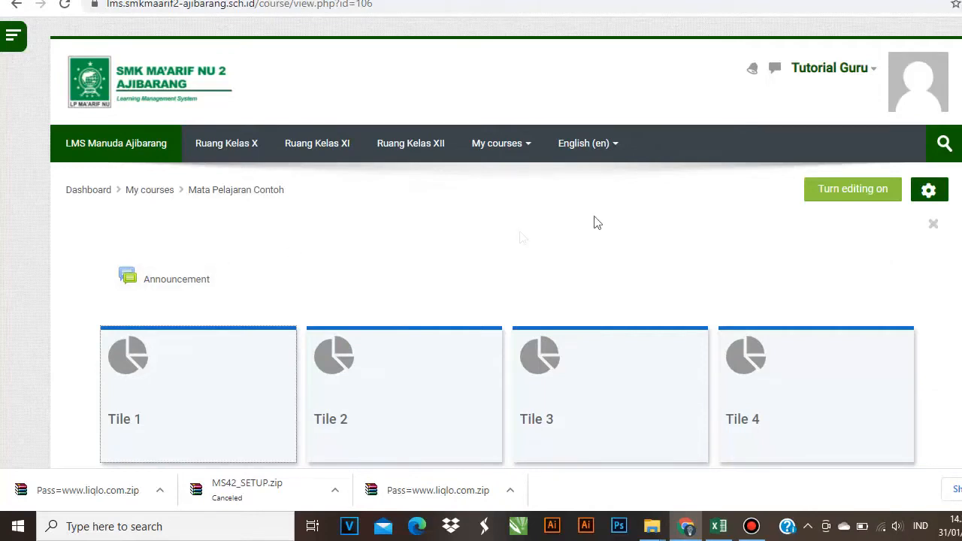
- Turn editing on for the Mata Pelajaran Contoh course page, leaving Announcement's name unchanged
scroll(350, 375, "down", 3)
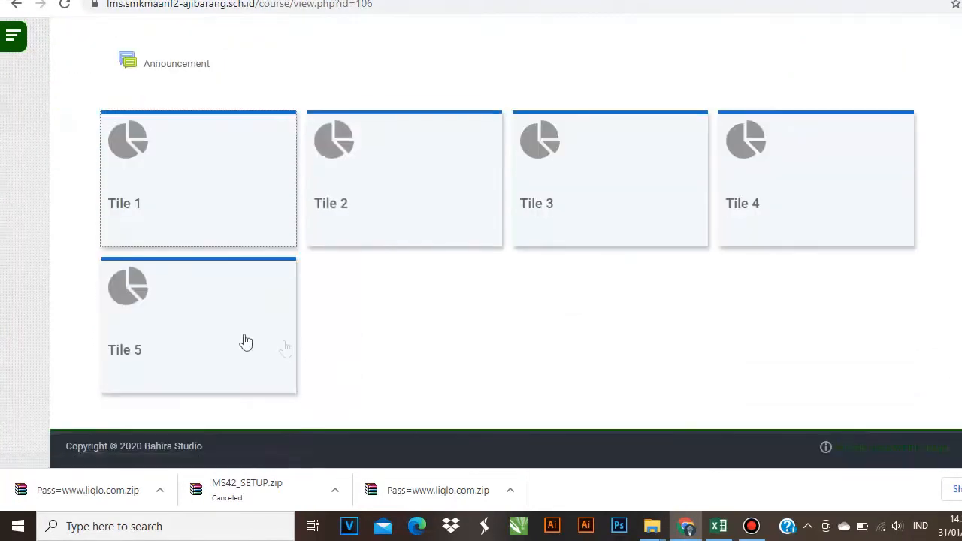
scroll(503, 297, "up", 3)
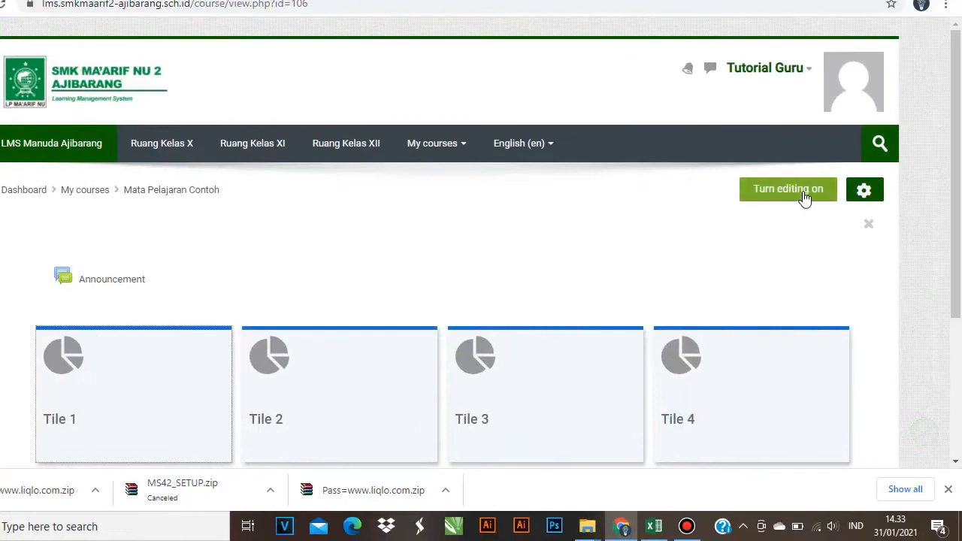
left_click(804, 190)
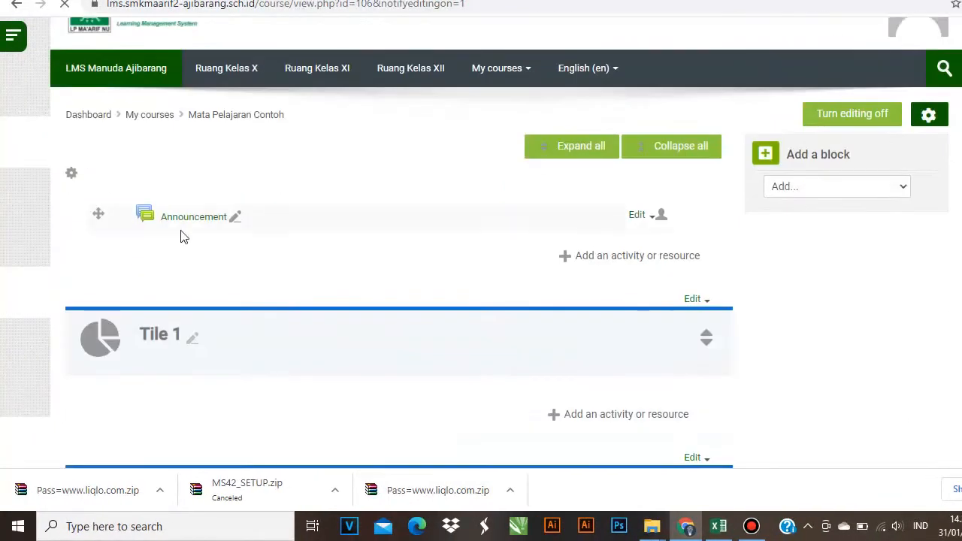
scroll(213, 338, "down", 7)
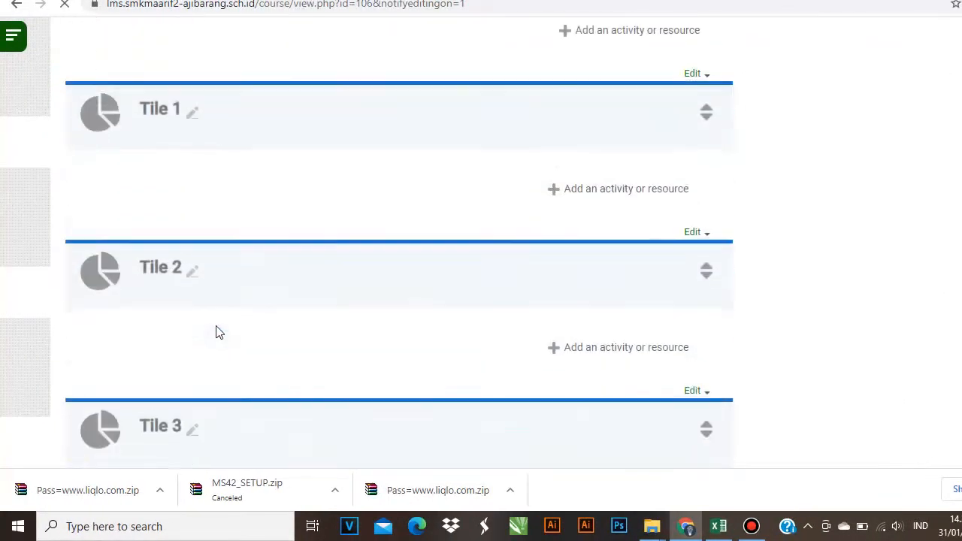
scroll(199, 284, "up", 8)
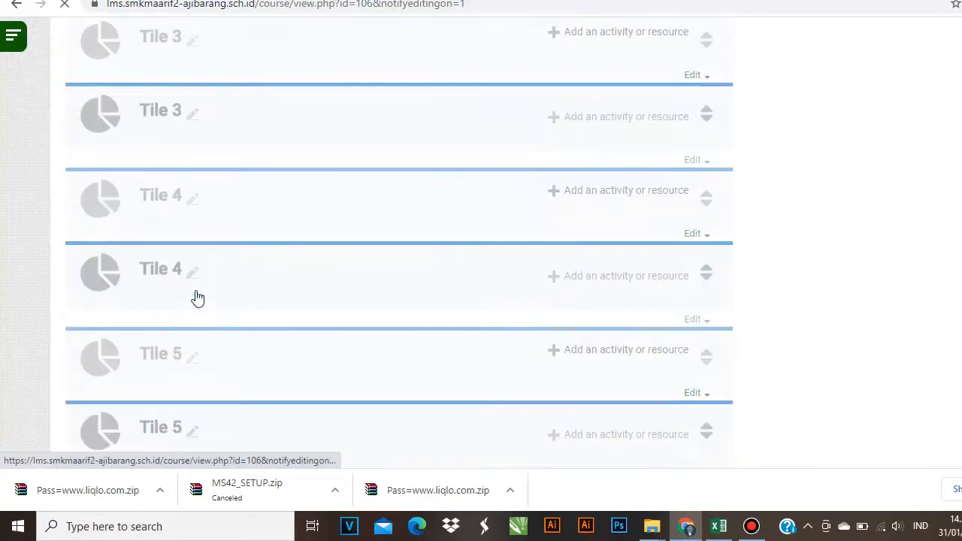
scroll(198, 284, "up", 2)
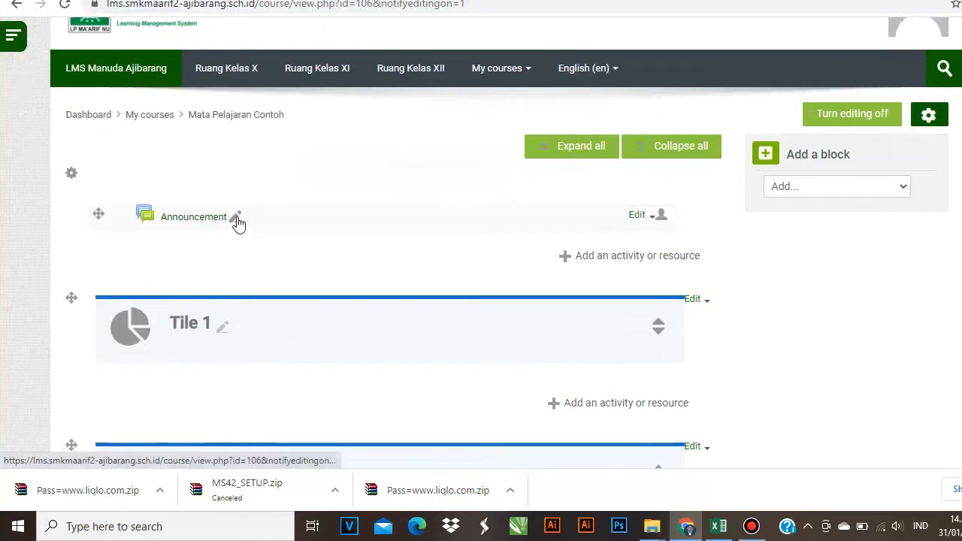
left_click(236, 220)
left_click(260, 257)
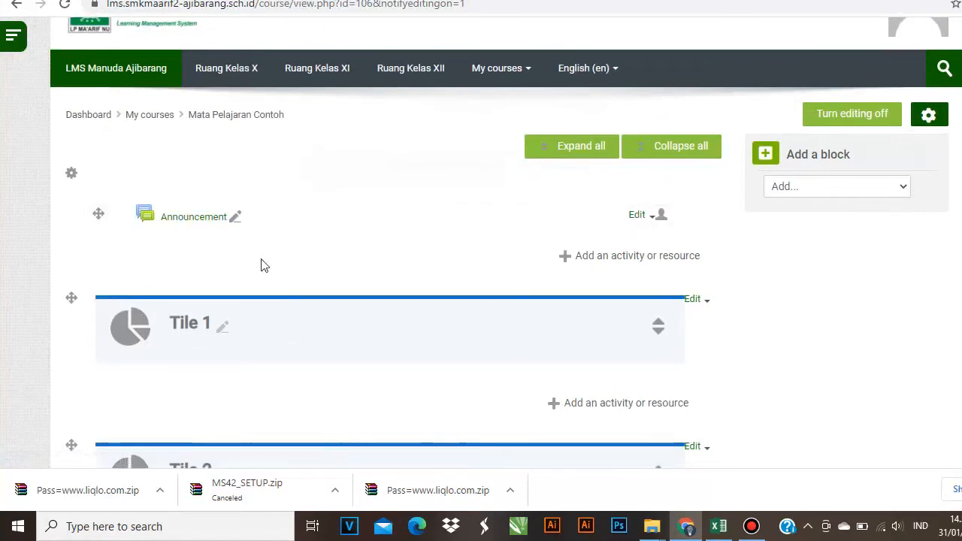
- Rename the Announcement forum to 'Info Terkini'
left_click(236, 218)
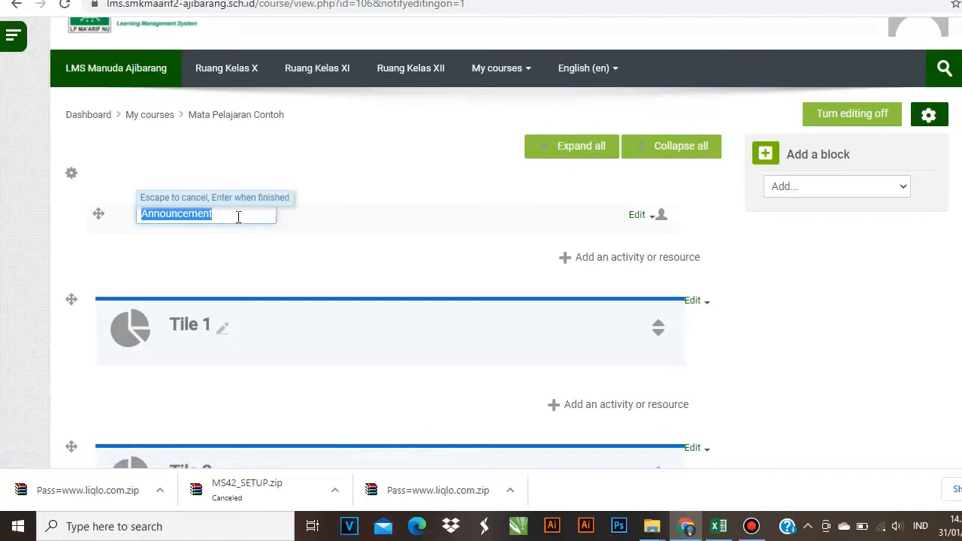
key("BackSpace")
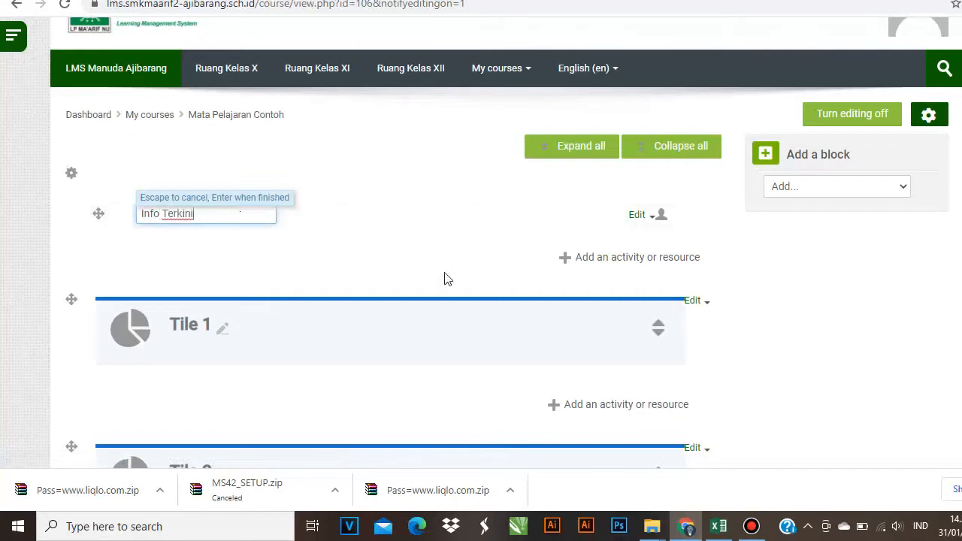
key("Return")
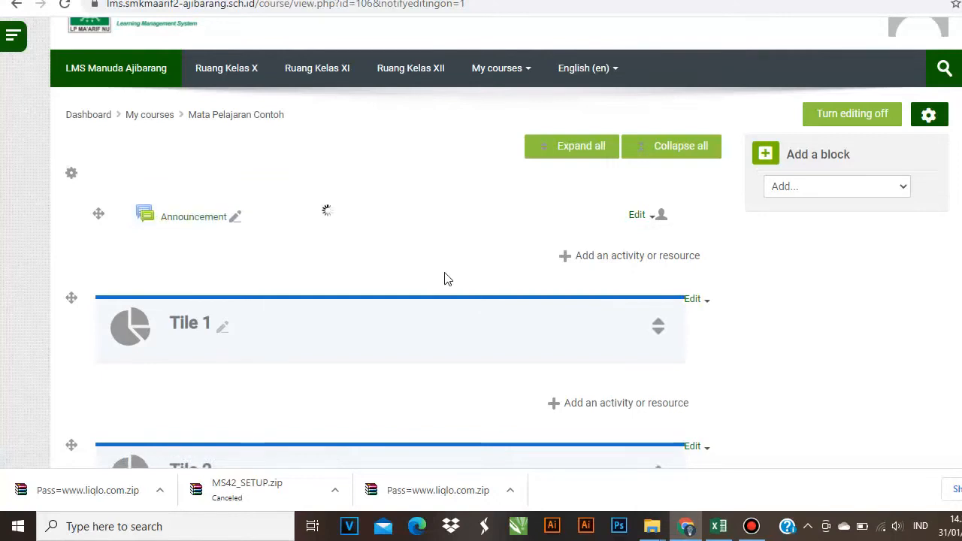
scroll(481, 280, "up", 1)
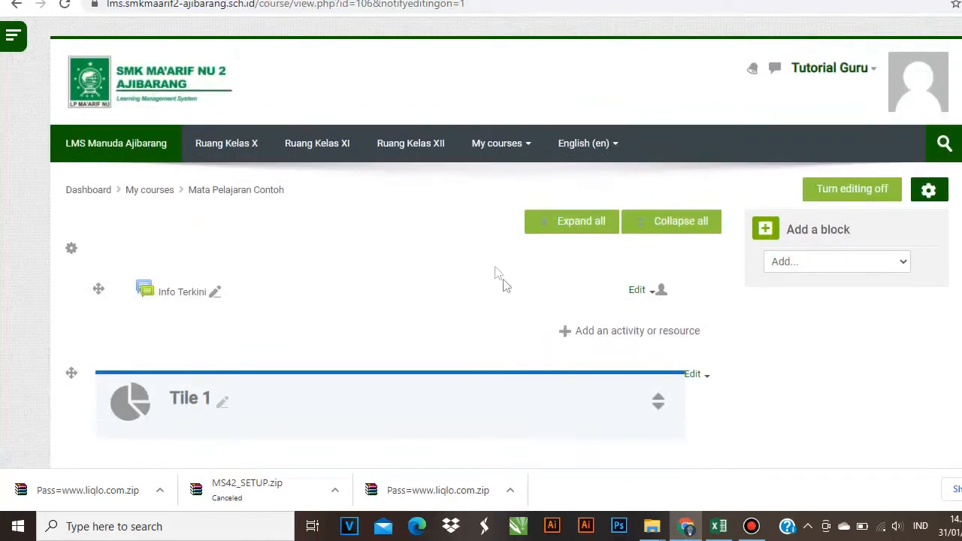
left_click(587, 335)
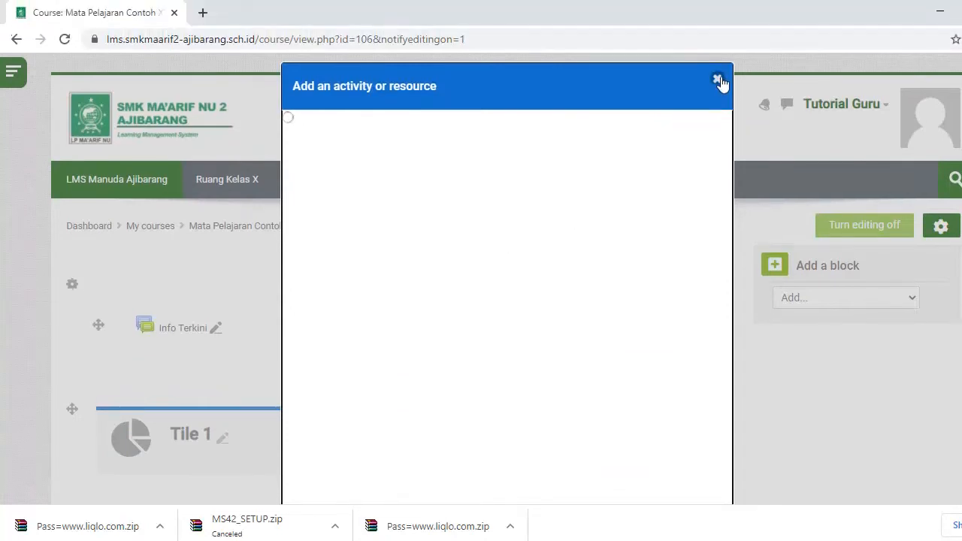
left_click(719, 83)
scroll(339, 350, "down", 2)
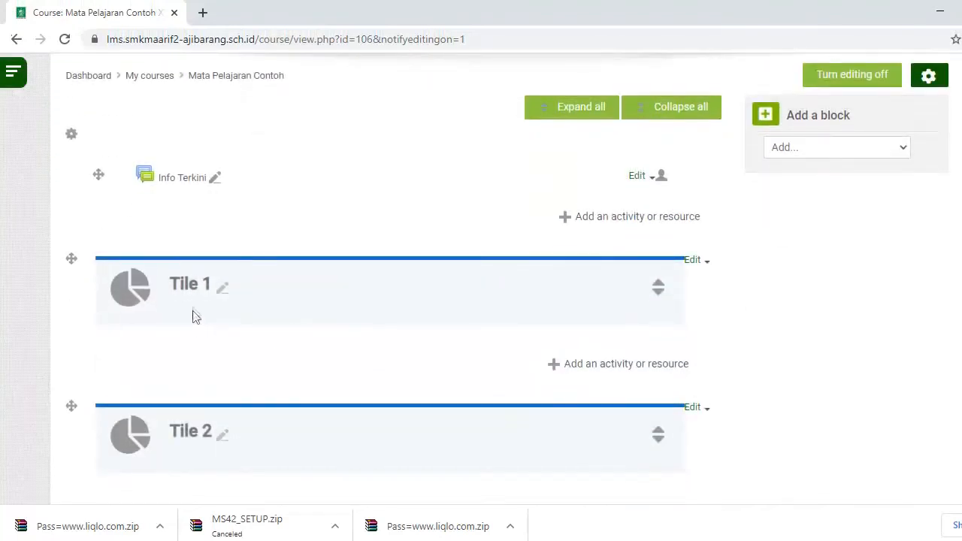
- Rename the Tile 1 section to 'Kontrak Belajar'
left_click(223, 287)
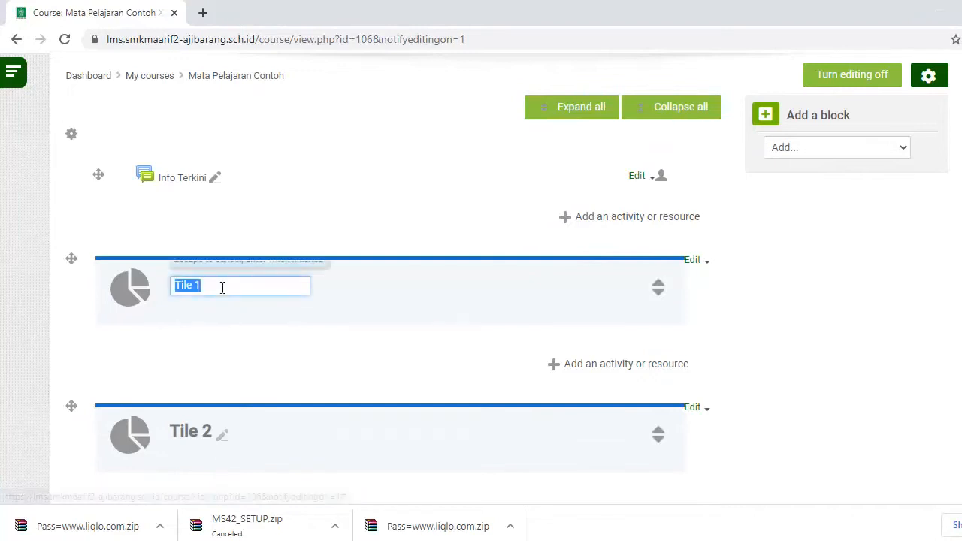
type("Kontrak belajar")
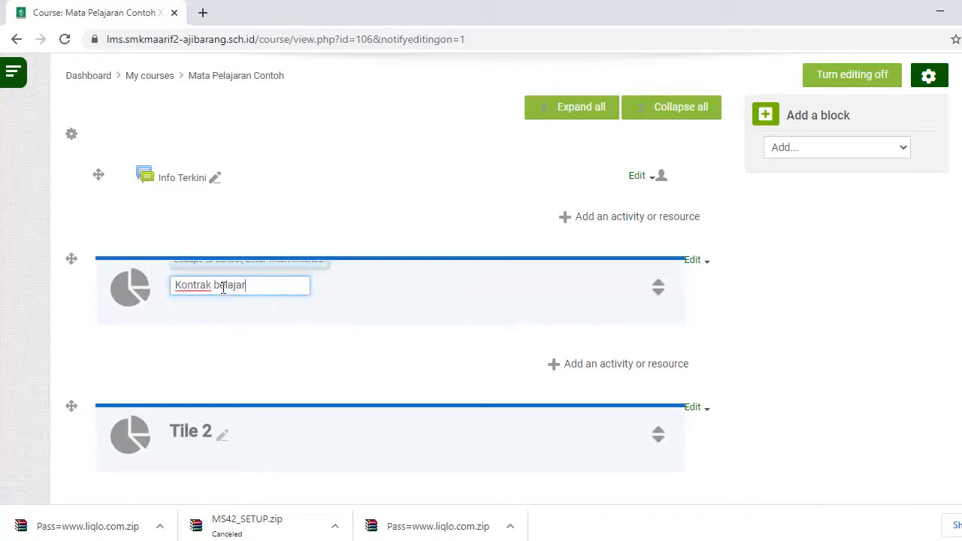
key("BackSpace")
type("B")
key("Return")
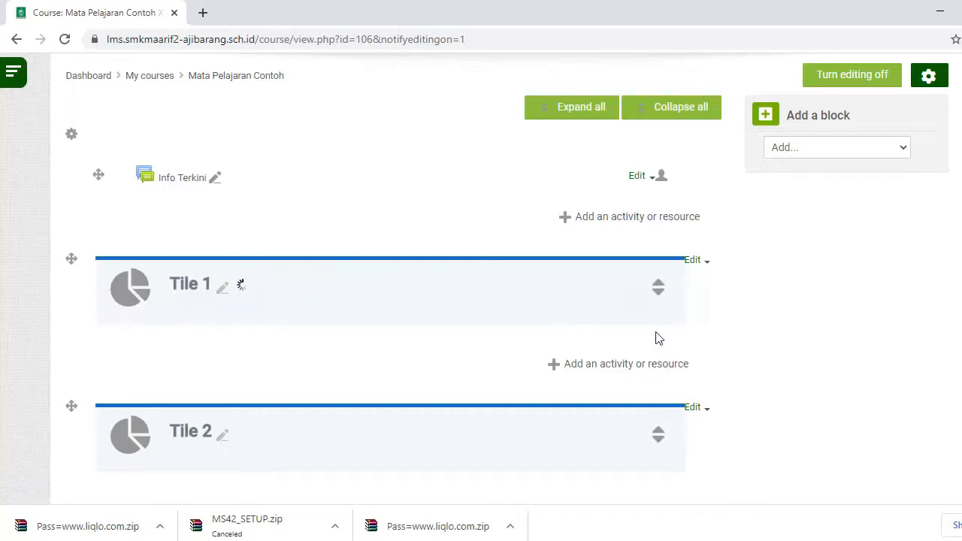
- Add a File resource named 'Kontrak Belajar' to the Kontrak Belajar section
left_click(593, 368)
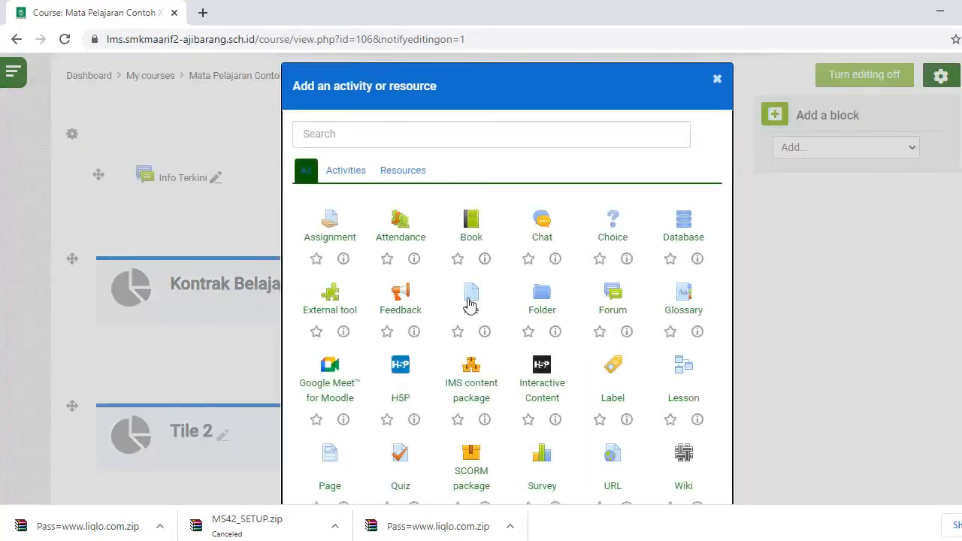
left_click(469, 297)
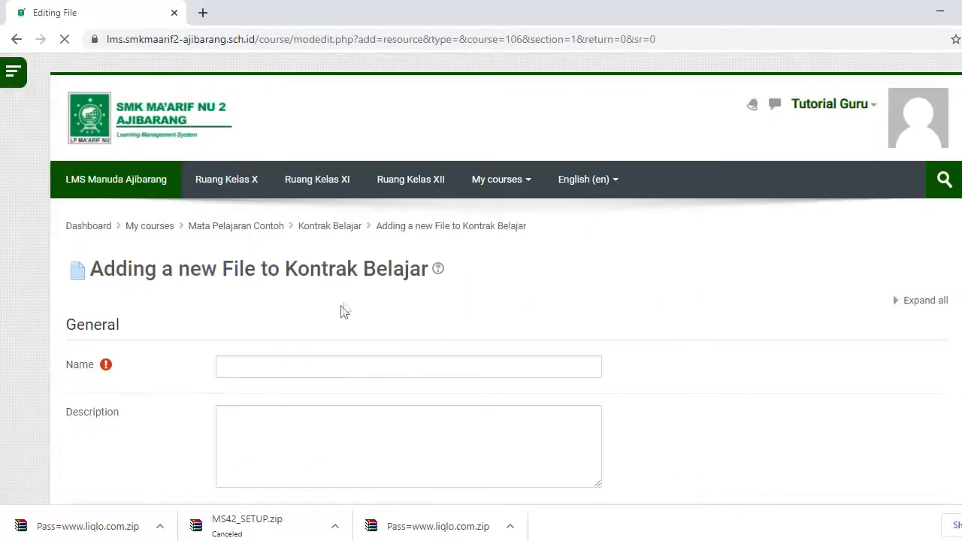
scroll(339, 313, "down", 2)
left_click(319, 220)
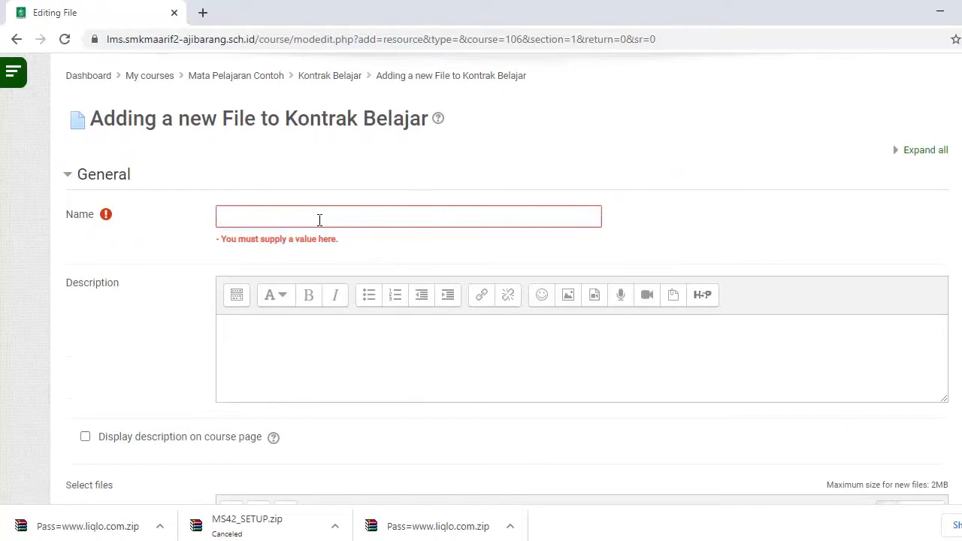
left_click(319, 220)
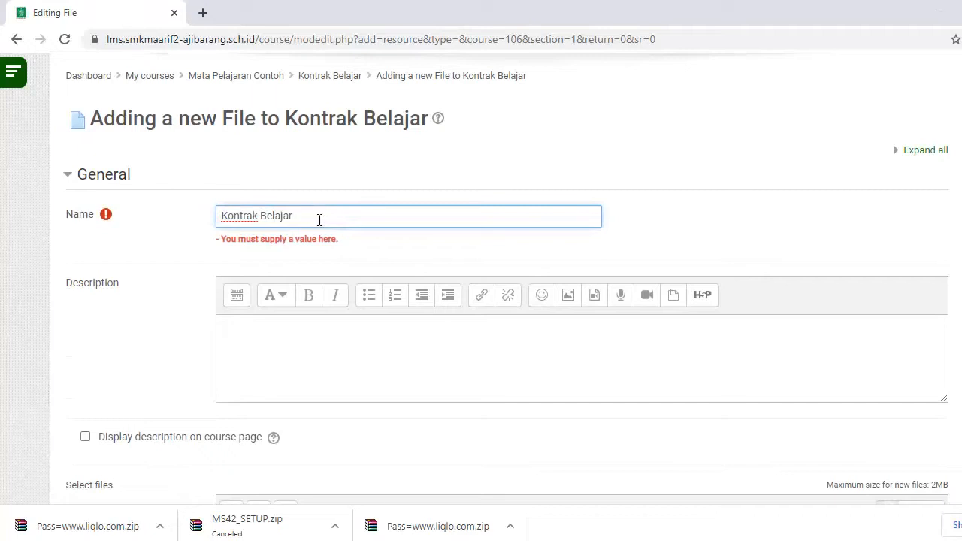
left_click(249, 331)
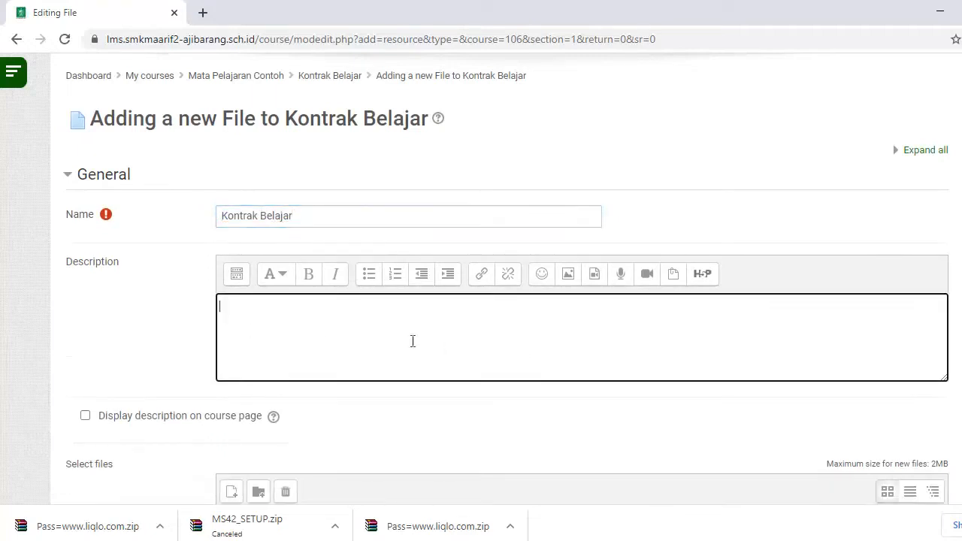
scroll(432, 312, "down", 2)
scroll(609, 410, "down", 1)
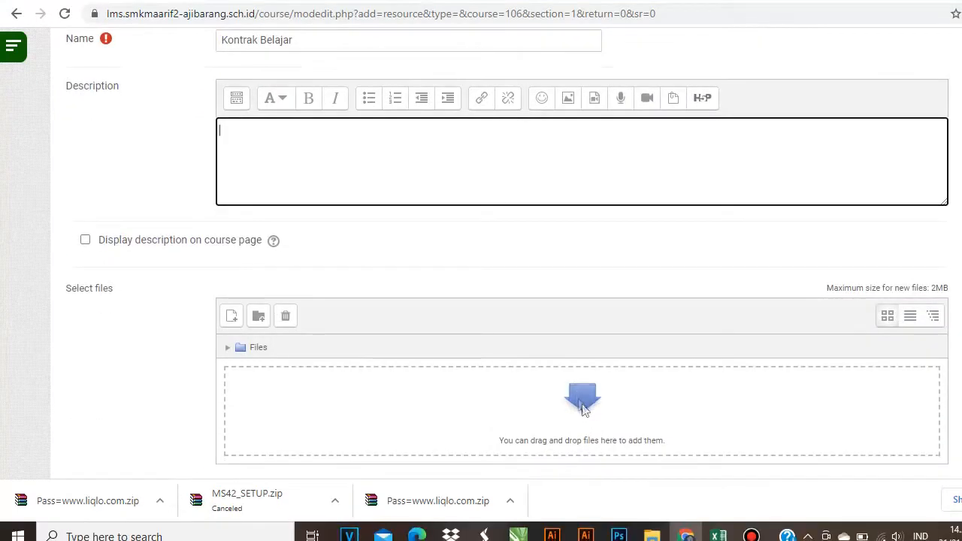
- Upload Kontrak Belajar.pdf from Downloads into the resource's file area
left_click(585, 436)
left_click(228, 128)
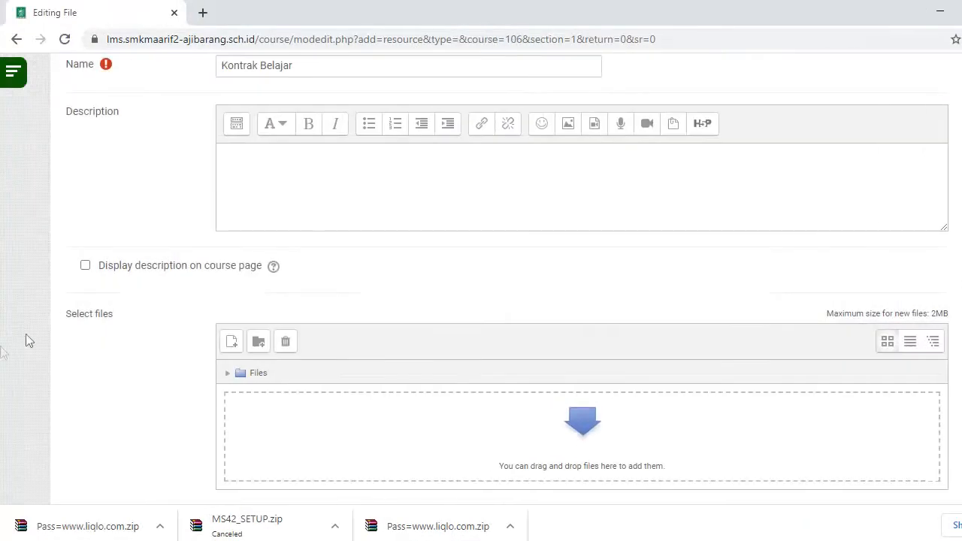
left_click(762, 77)
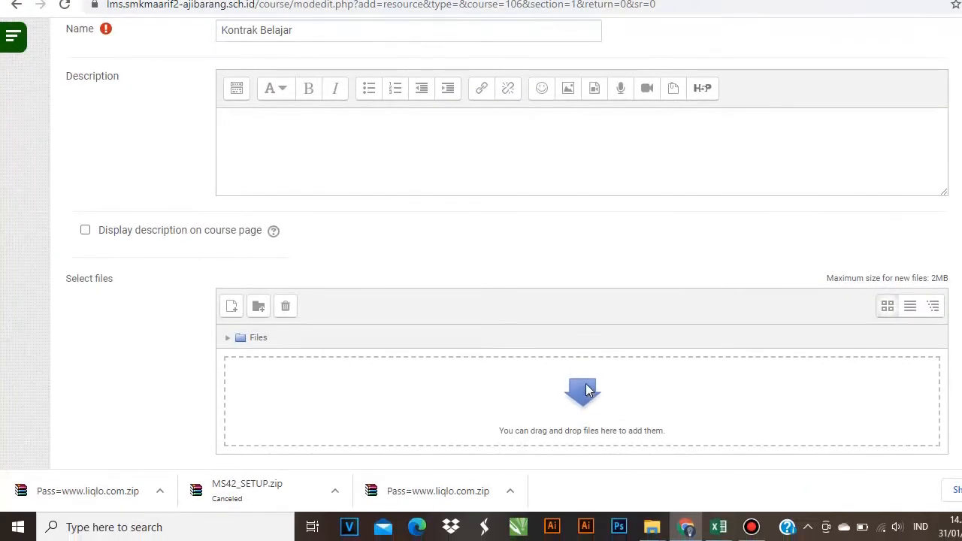
left_click(586, 393)
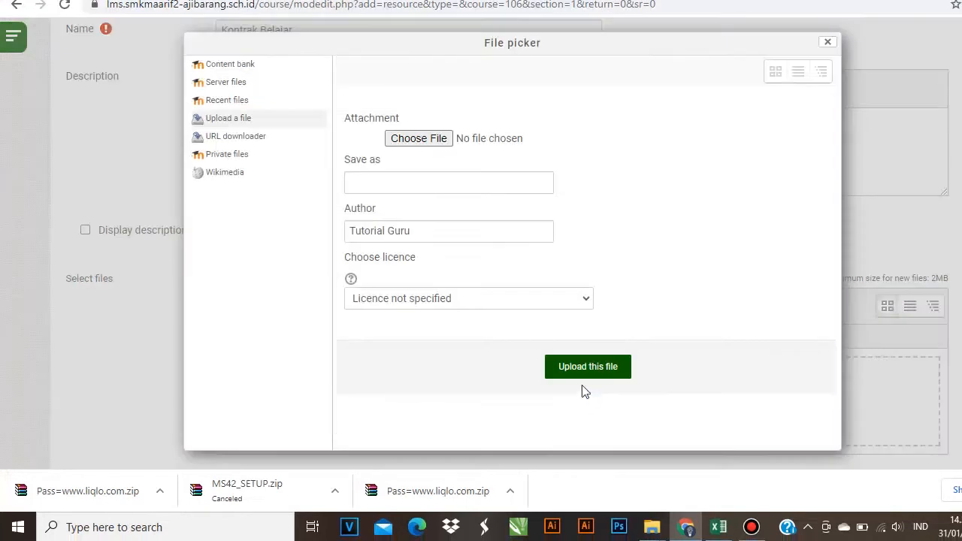
left_click(406, 162)
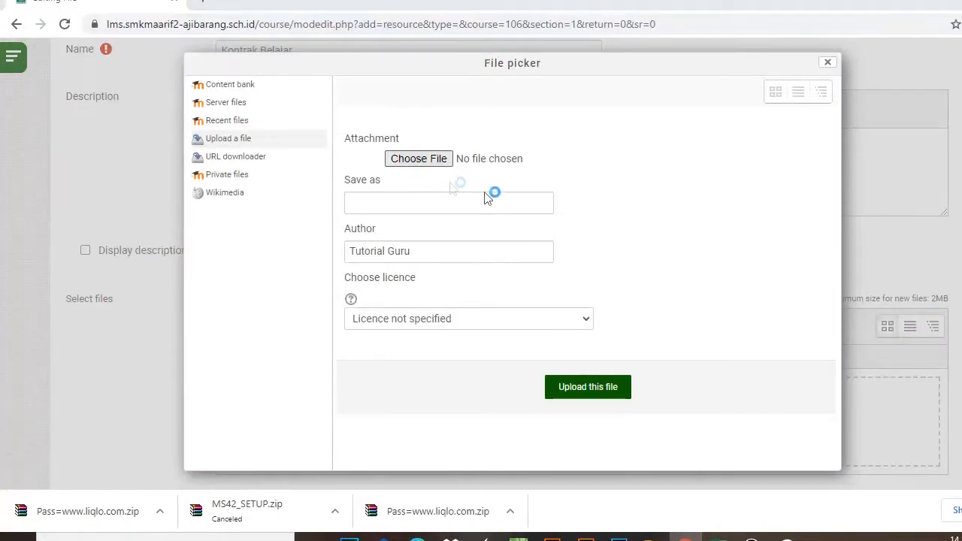
scroll(513, 233, "up", 3)
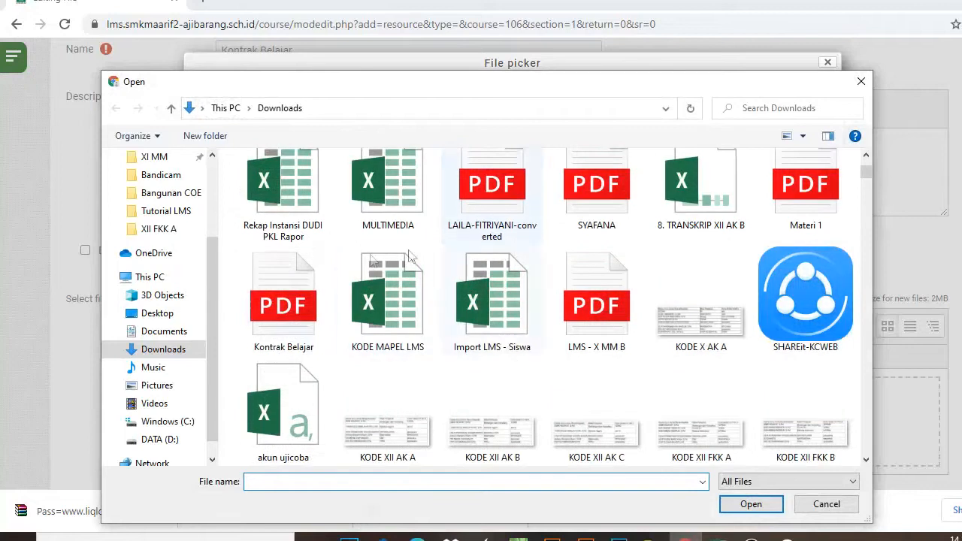
double_click(298, 295)
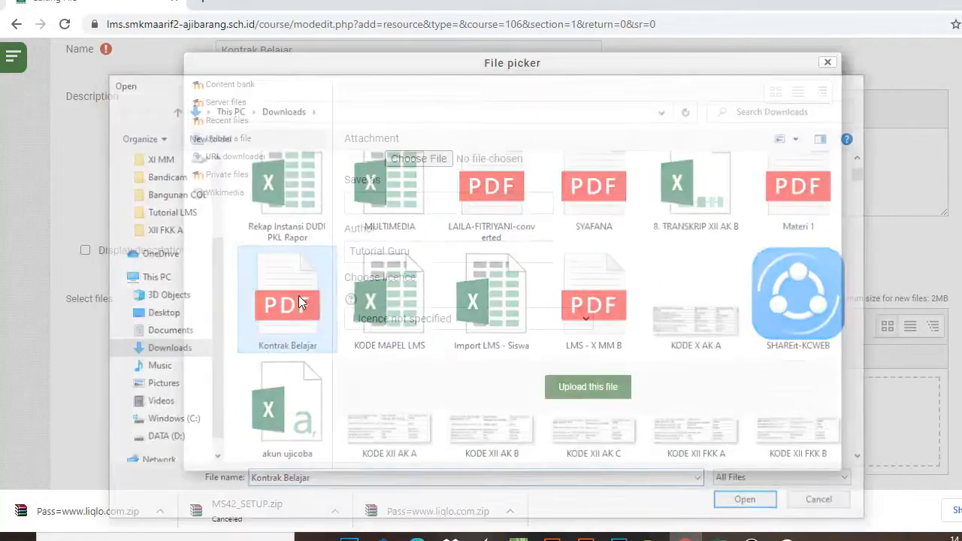
left_click(596, 384)
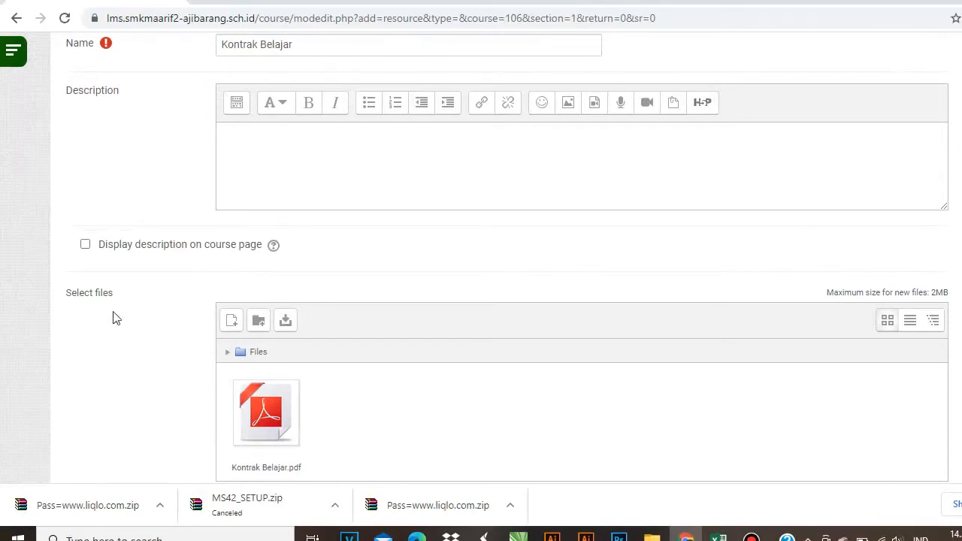
- Set completion tracking to 'Show activity as complete when conditions are met' requiring view, then save
scroll(113, 318, "down", 2)
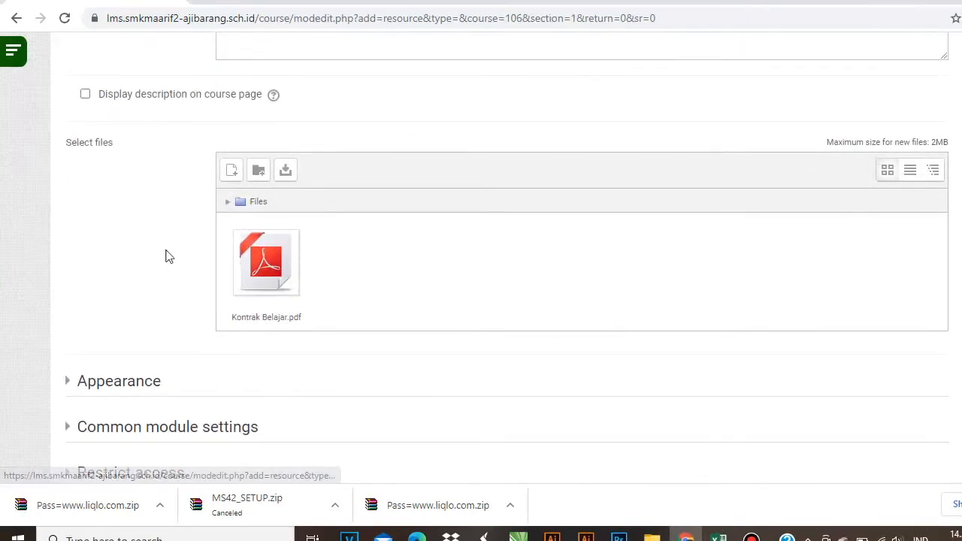
scroll(133, 263, "down", 2)
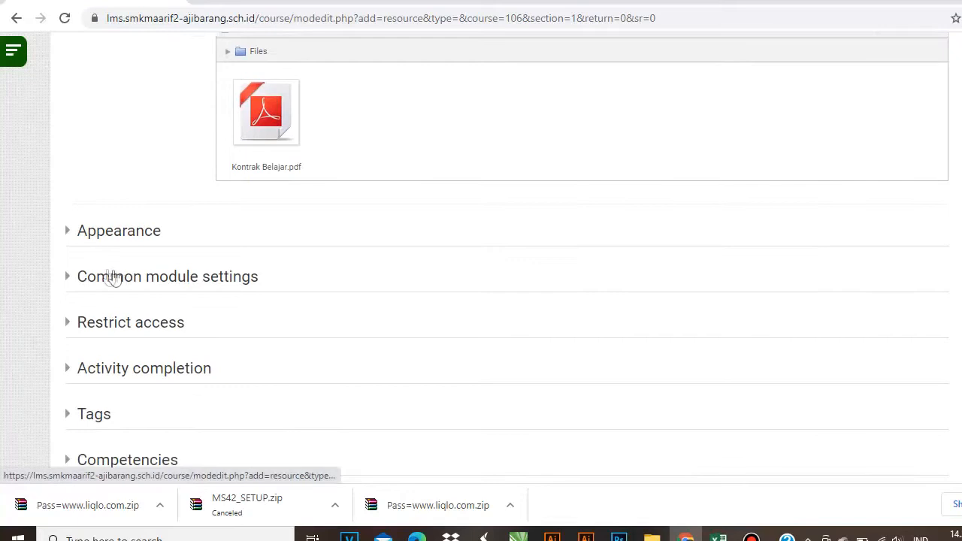
scroll(120, 206, "down", 1)
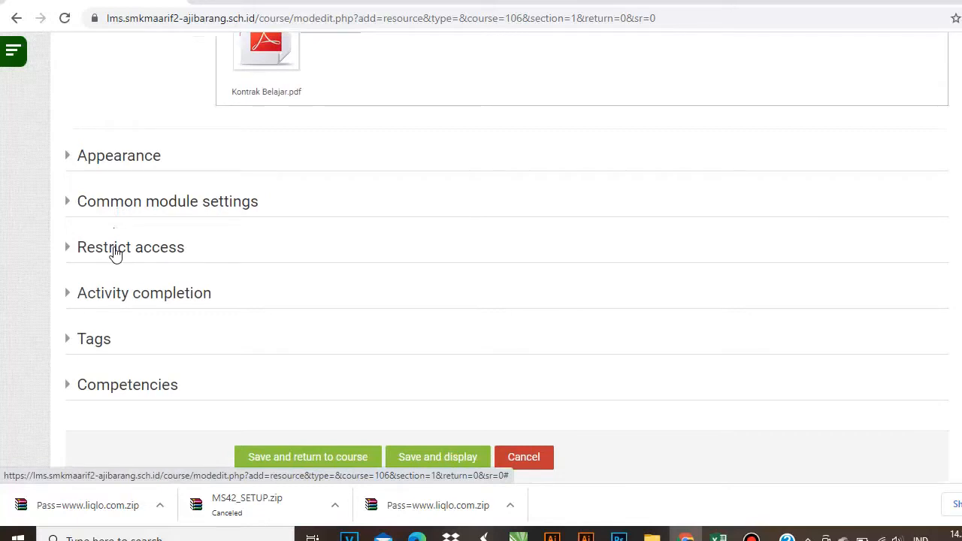
left_click(118, 301)
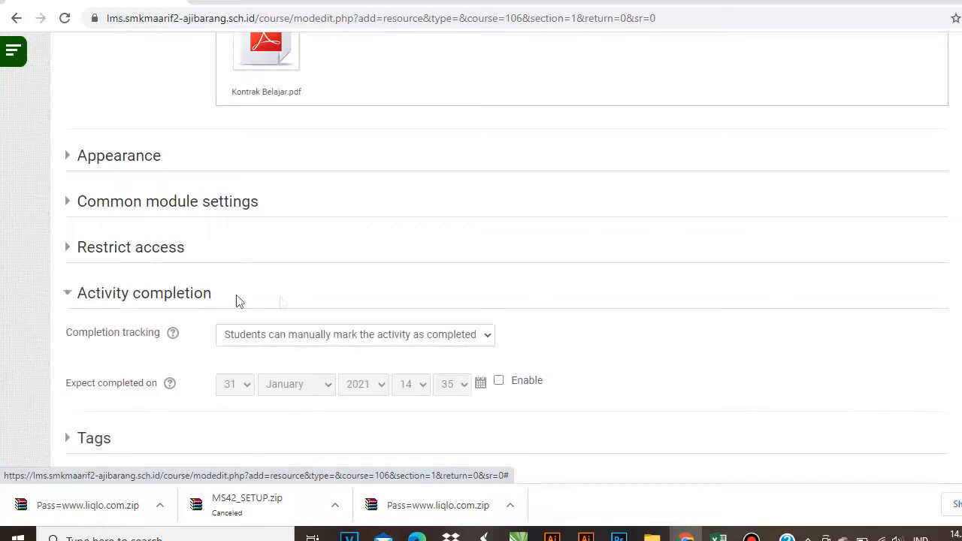
left_click(409, 337)
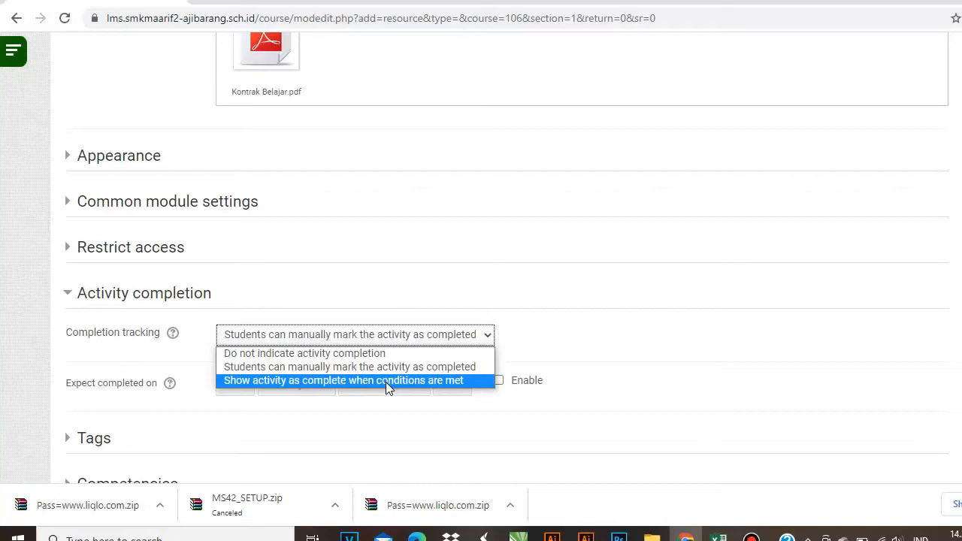
left_click(385, 381)
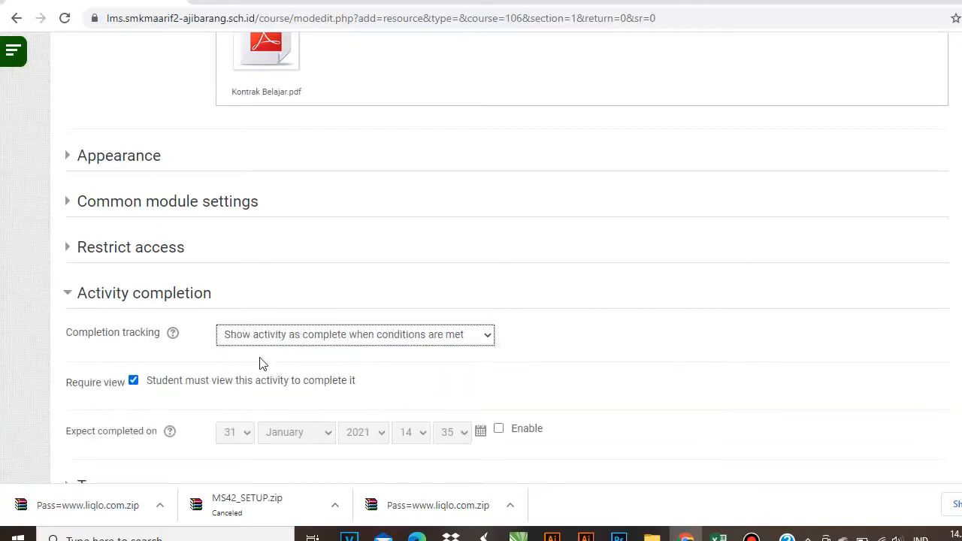
scroll(262, 364, "down", 1)
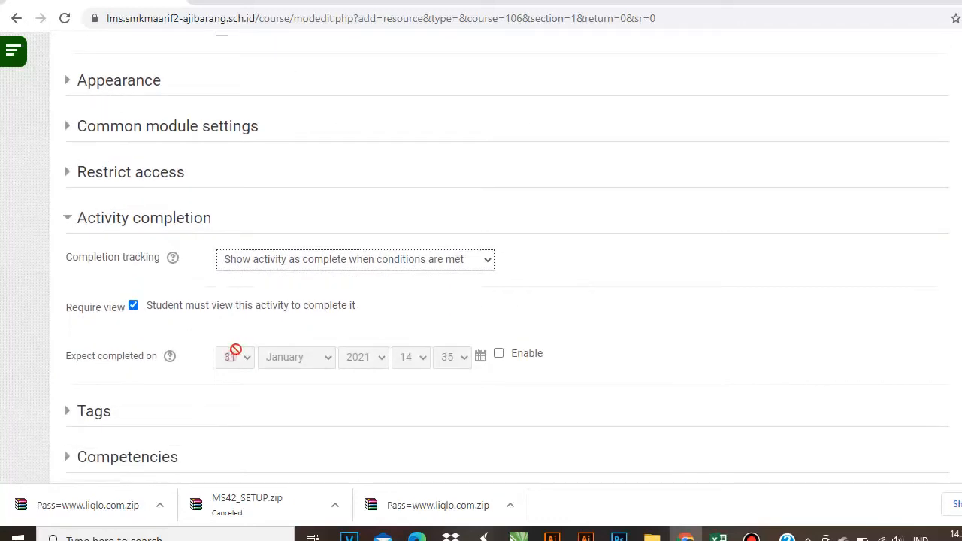
scroll(311, 305, "down", 2)
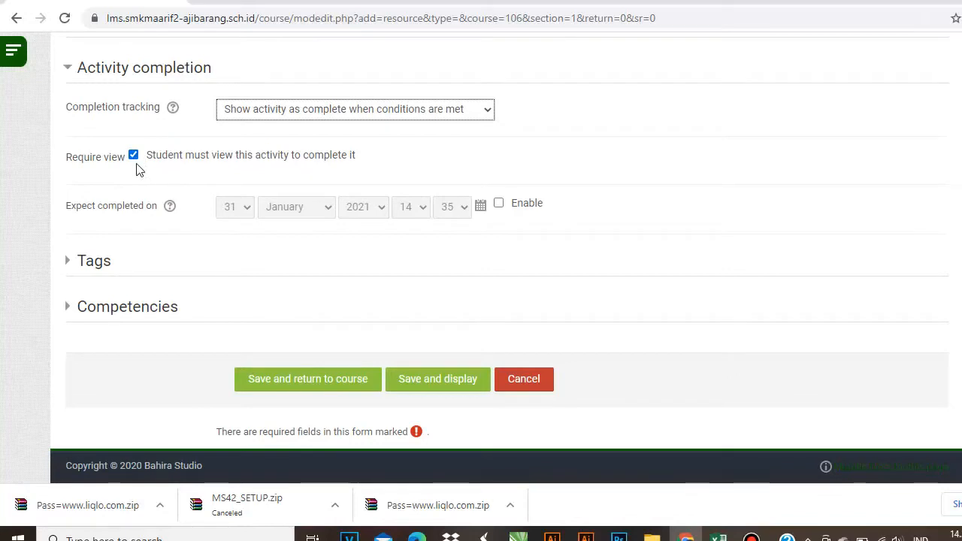
left_click(281, 384)
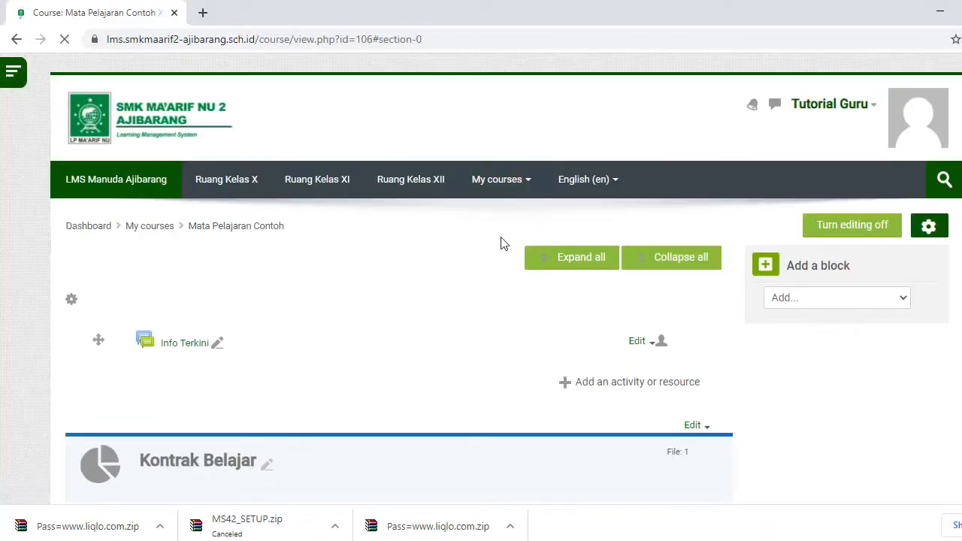
- Expand the Kontrak Belajar tile and rename Tile 2 to 'Materi Pelajaran'
scroll(249, 282, "down", 3)
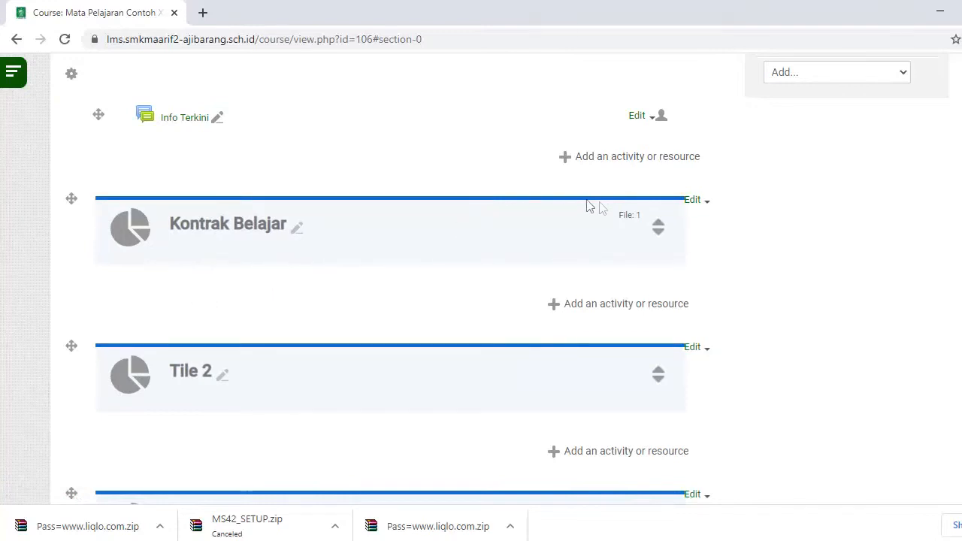
left_click(659, 229)
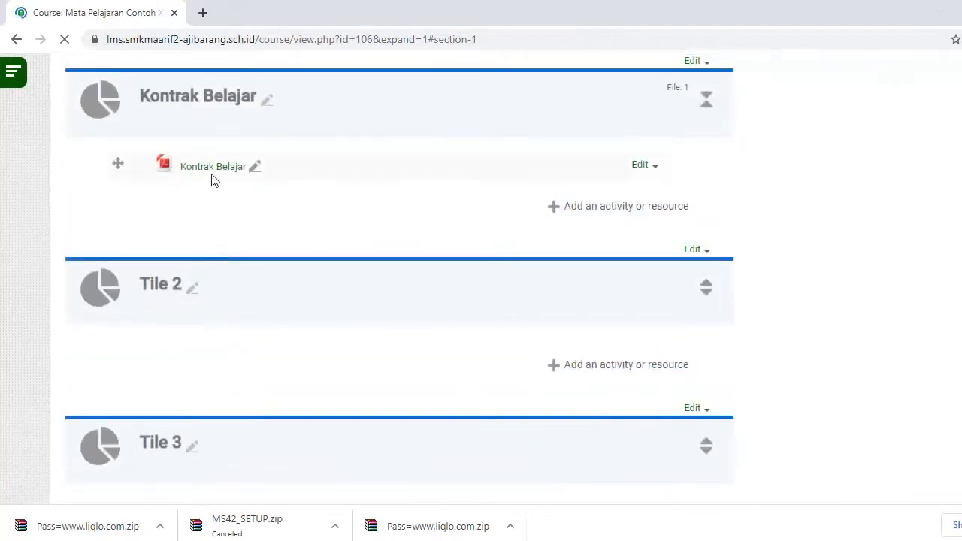
left_click(193, 291)
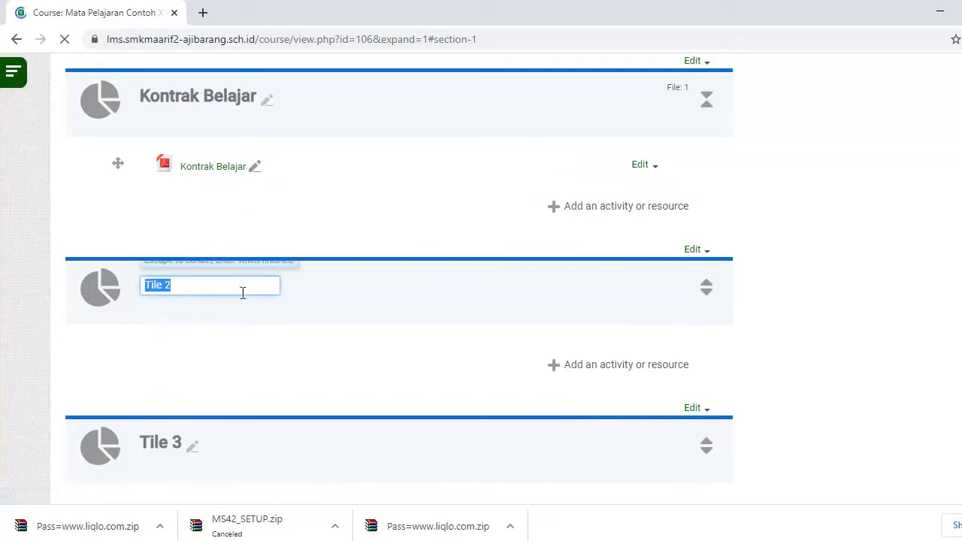
type("Materi Pelajaran")
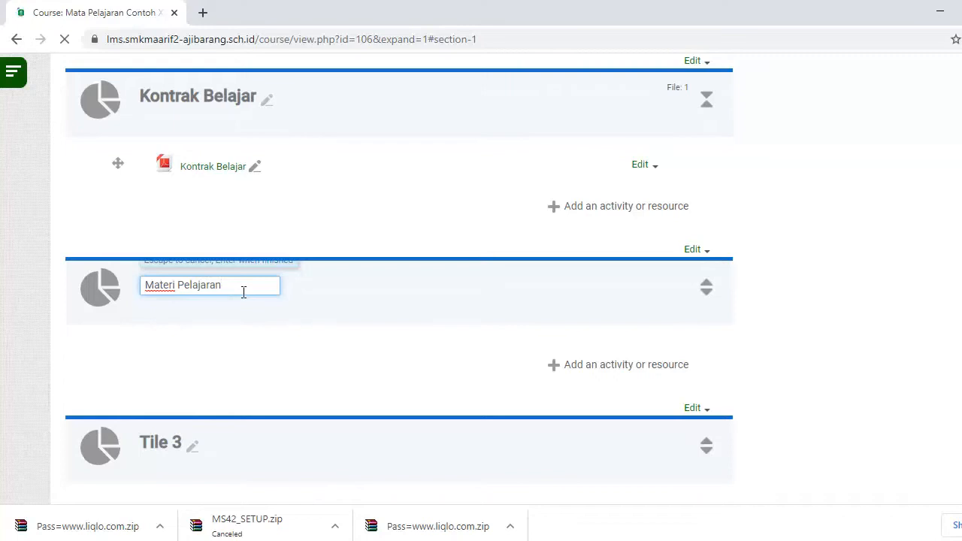
key("Return")
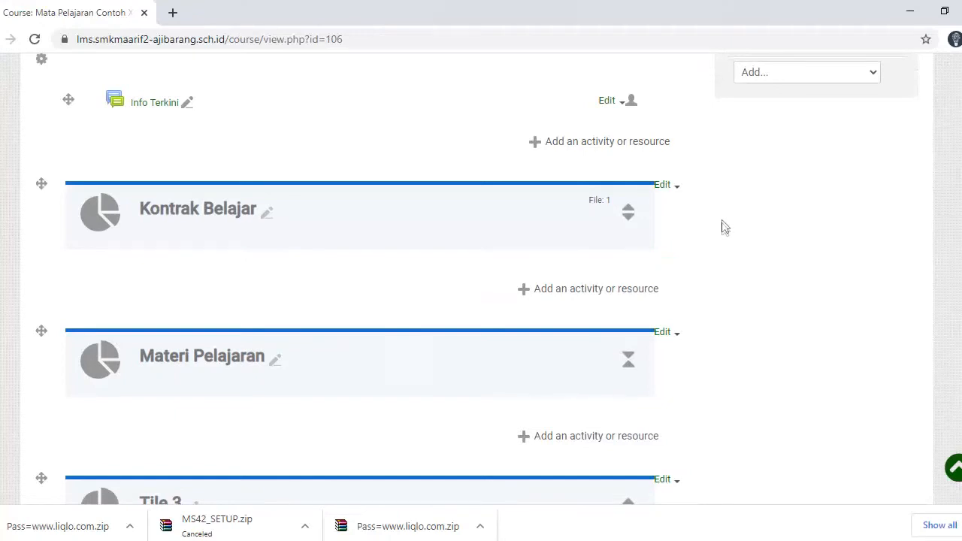
- From the course gear menu, open Course administration for Mata Pelajaran Contoh and show its Users options
scroll(782, 235, "up", 3)
left_click(863, 233)
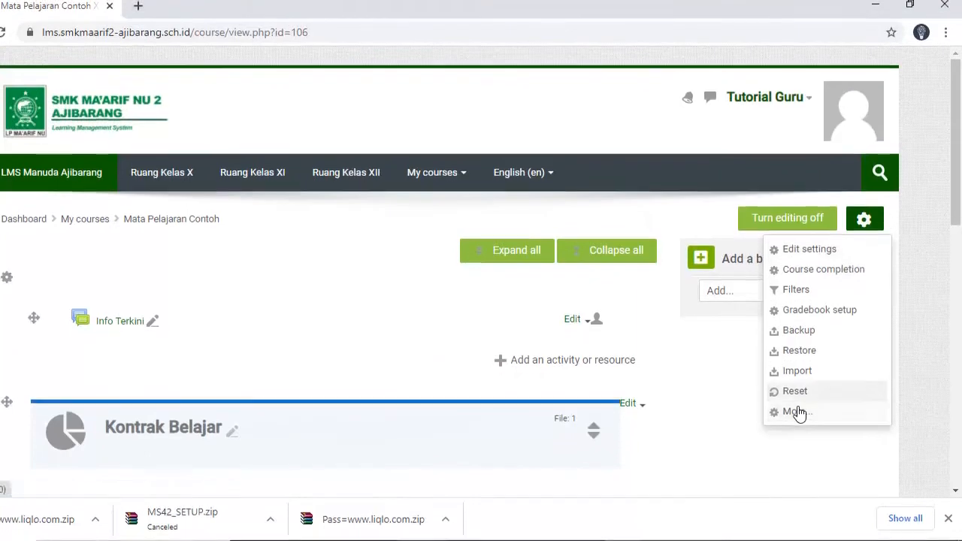
left_click(864, 218)
left_click(864, 218)
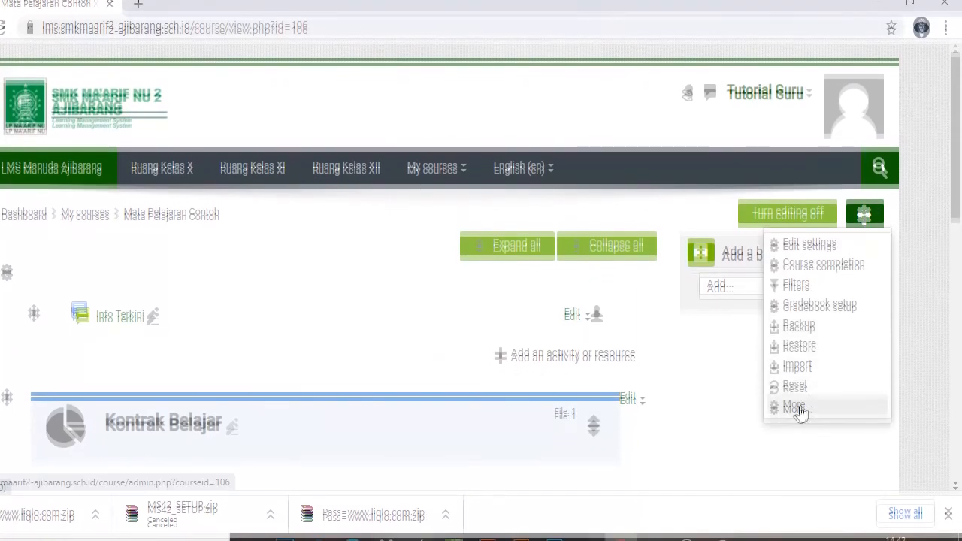
left_click(797, 408)
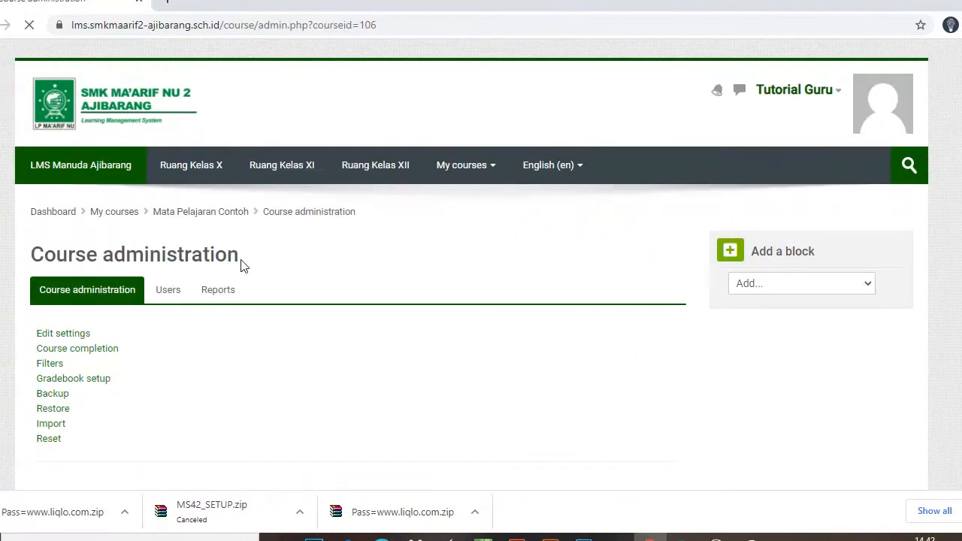
left_click(213, 294)
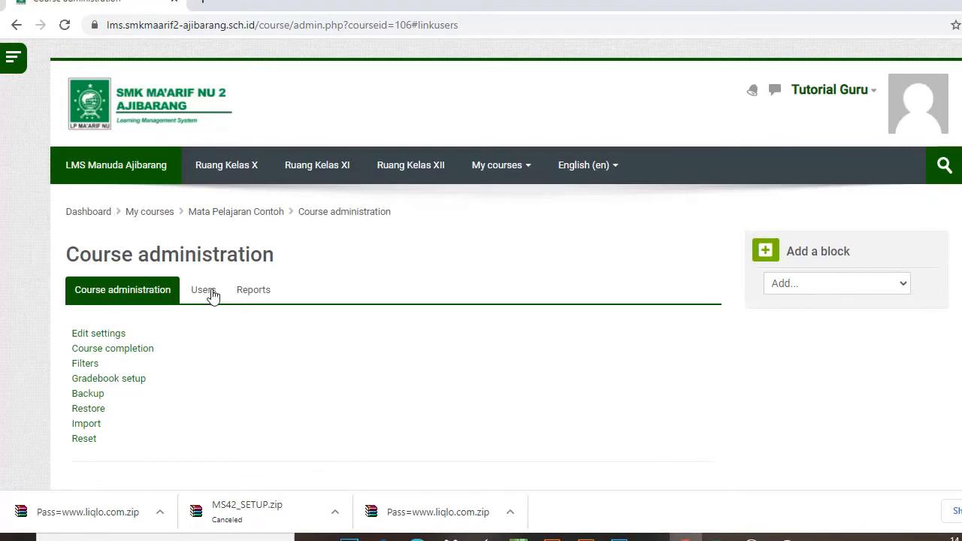
- On the course's Enrolment methods page, enable the Self enrolment (Student) method
left_click(209, 294)
scroll(77, 268, "down", 1)
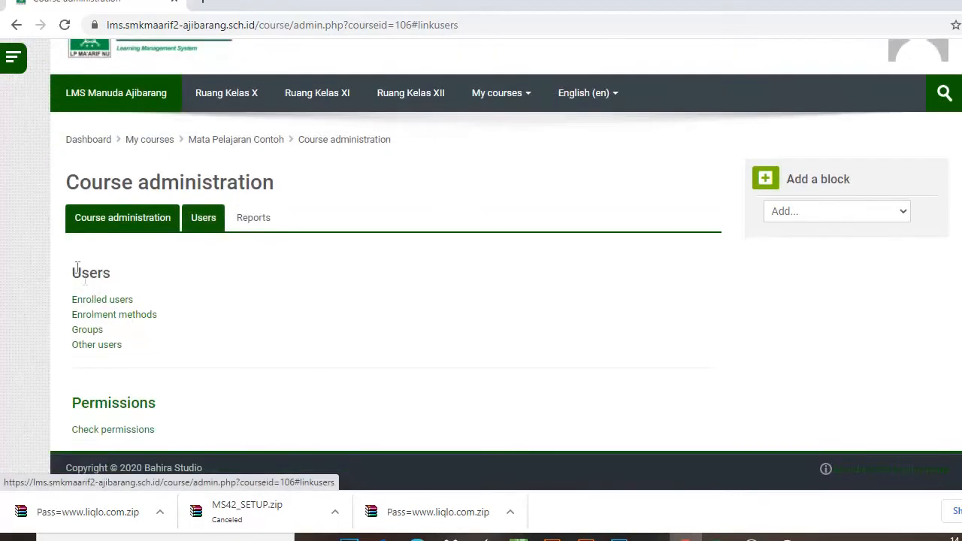
left_click(122, 316)
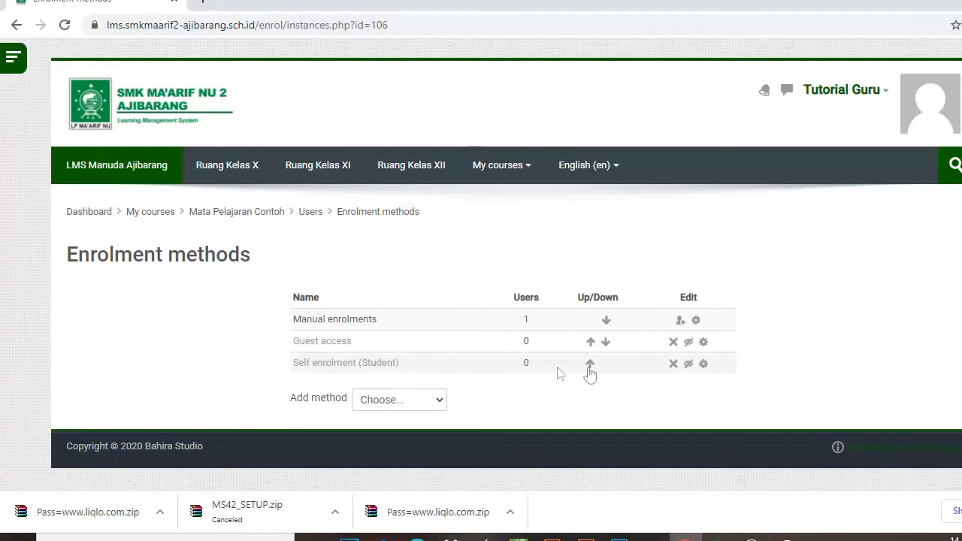
left_click(689, 365)
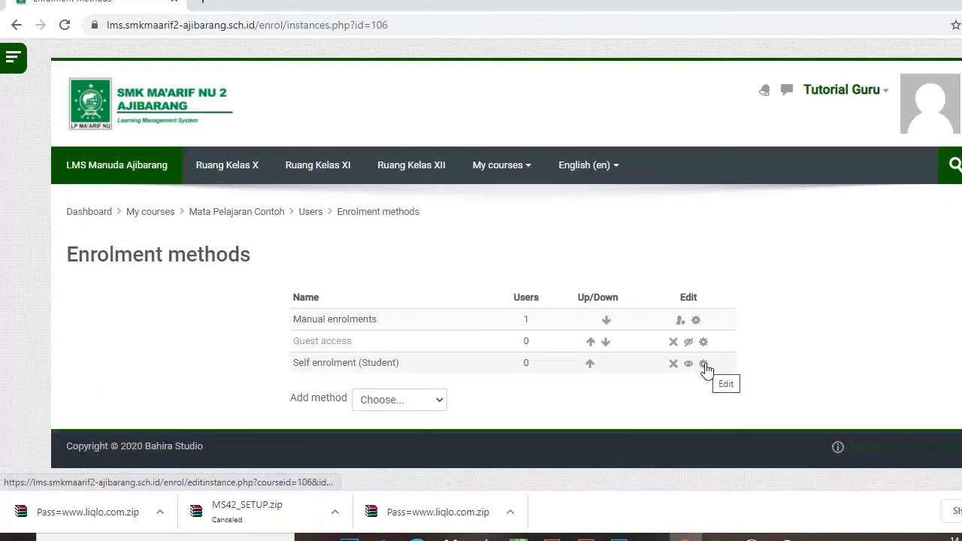
- Name the self enrolment method Mata Pelajaran X and set its enrolment key
left_click(590, 363)
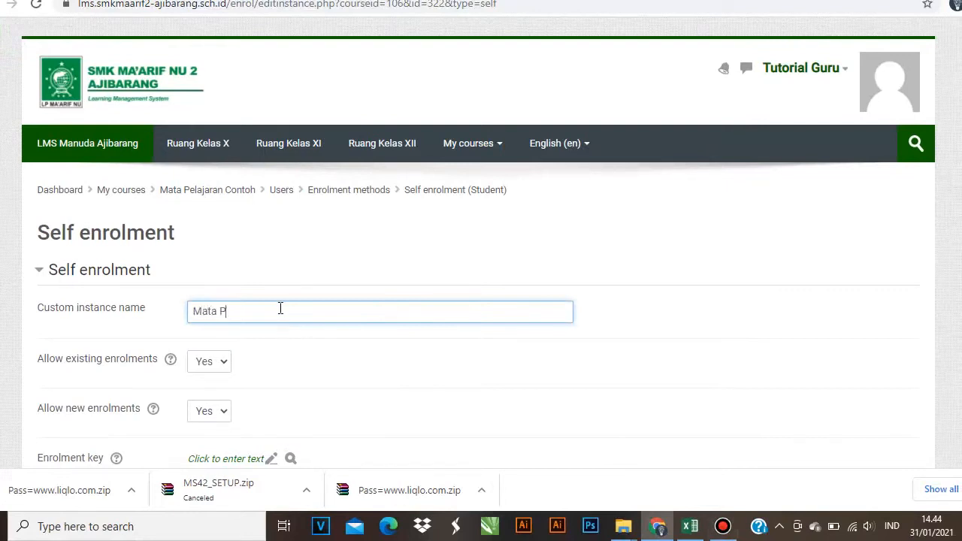
type("an X")
scroll(190, 308, "down", 2)
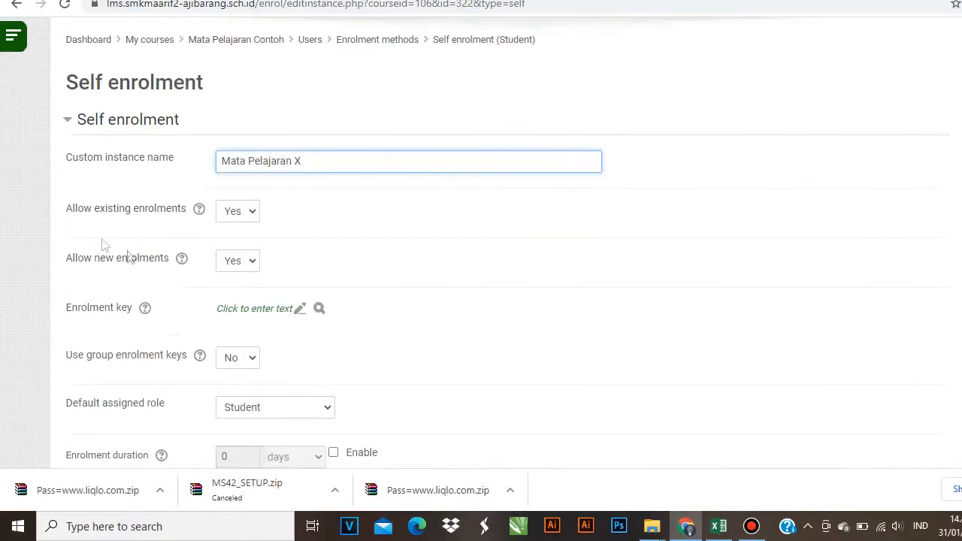
left_click(297, 309)
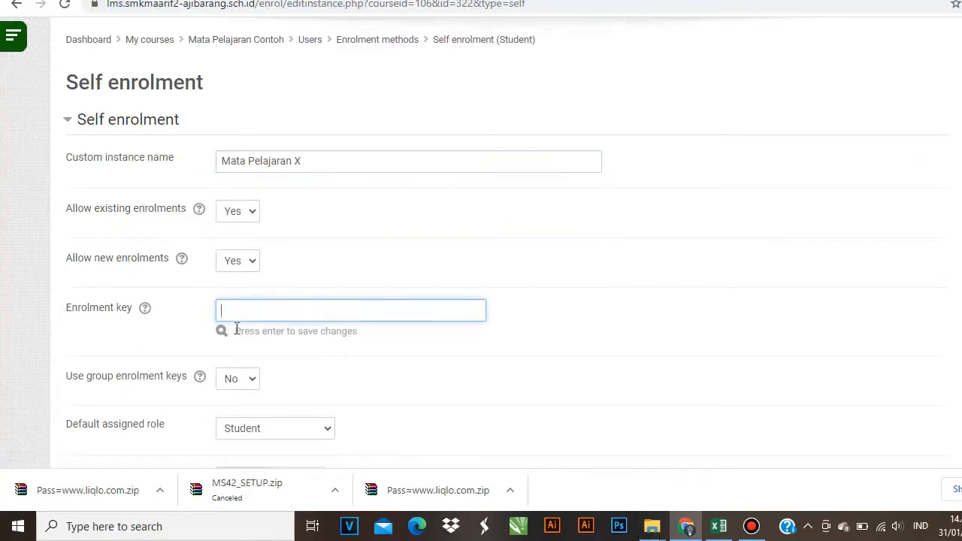
left_click(221, 336)
left_click(221, 332)
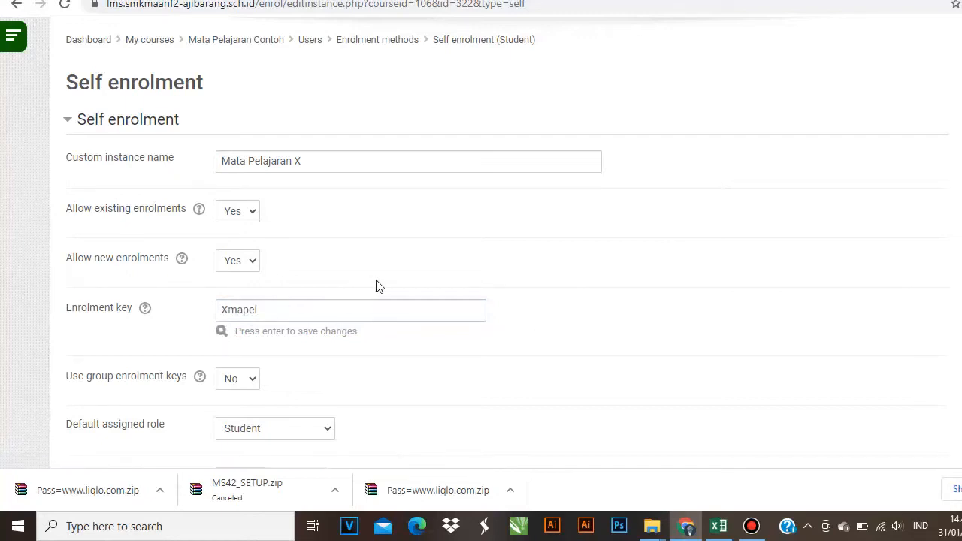
- Set Use group enrolment keys to Yes and save the self enrolment settings
scroll(379, 290, "down", 3)
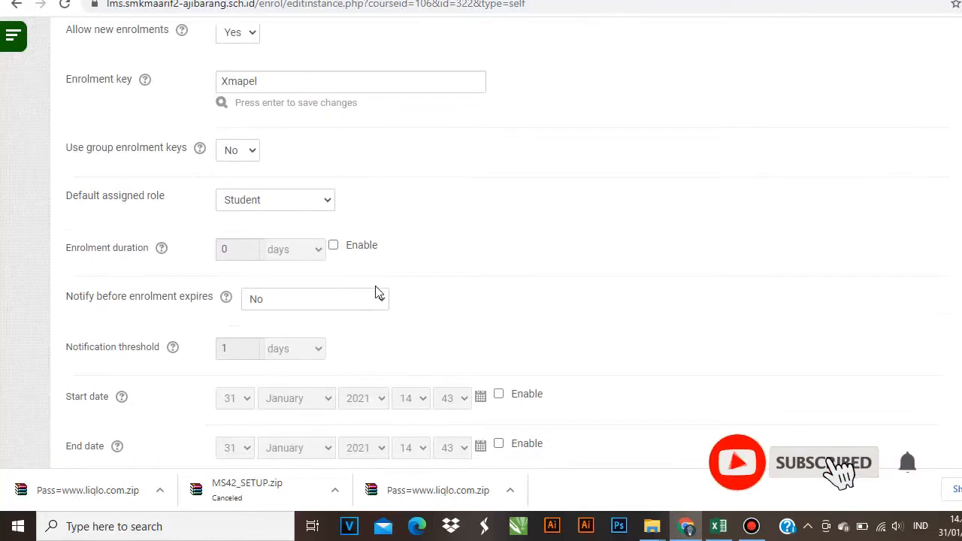
scroll(368, 289, "down", 1)
scroll(350, 274, "down", 2)
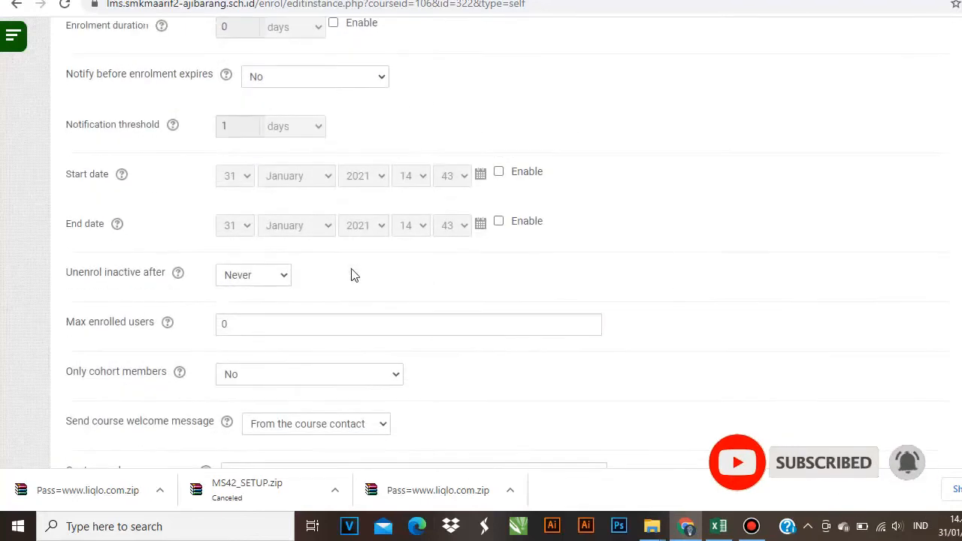
scroll(313, 215, "up", 2)
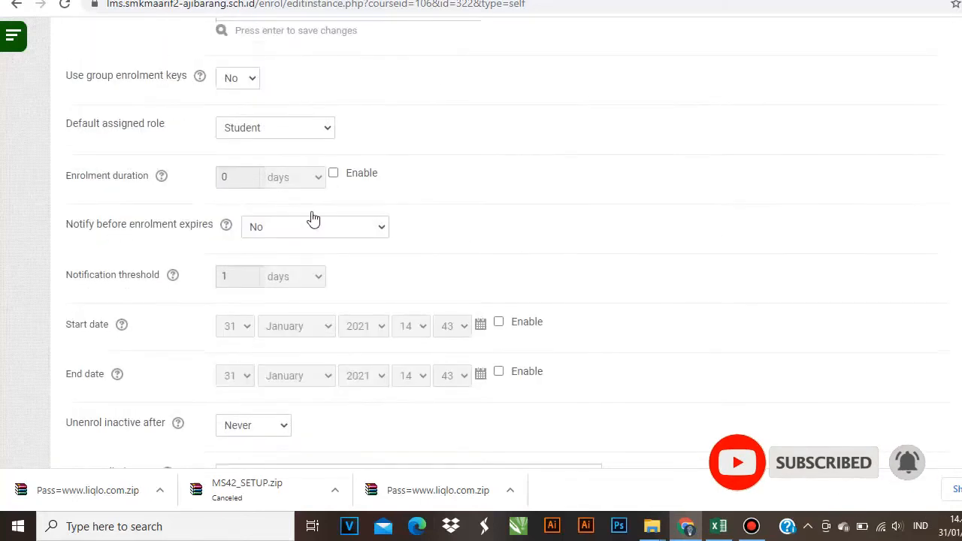
scroll(268, 142, "up", 1)
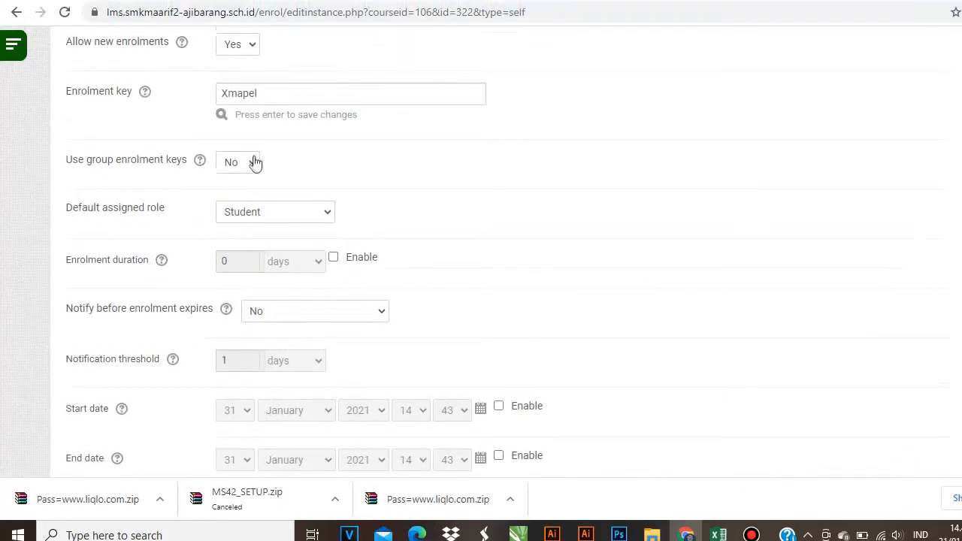
left_click(255, 163)
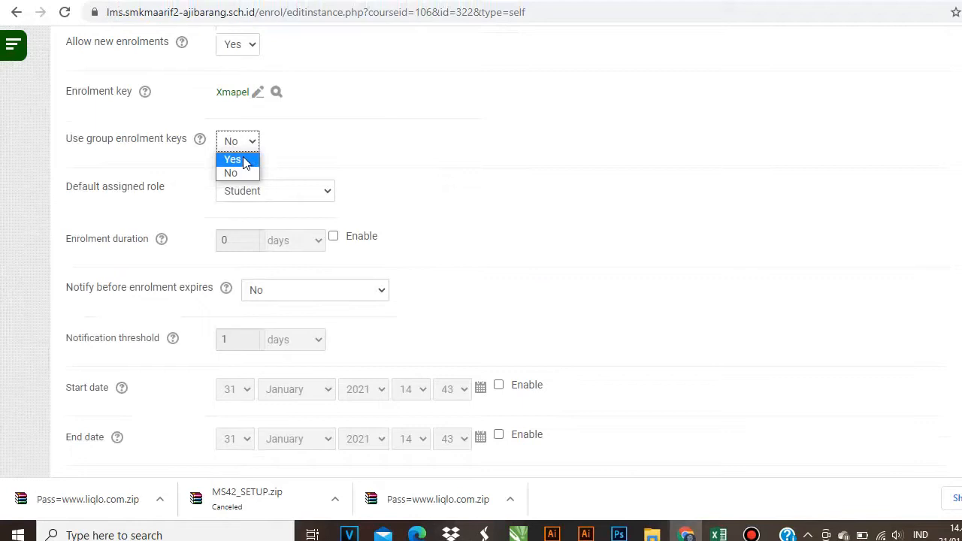
left_click(243, 160)
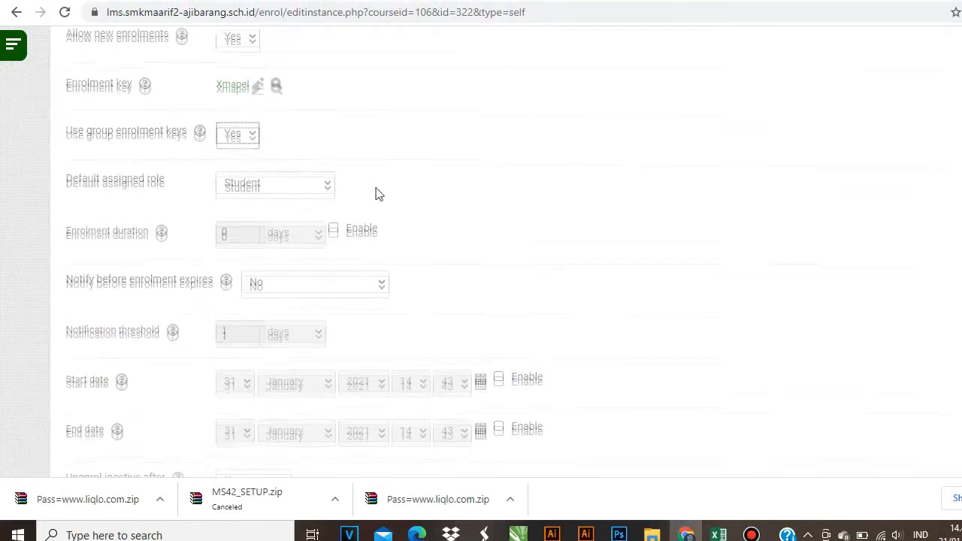
scroll(360, 188, "down", 1)
scroll(390, 226, "down", 5)
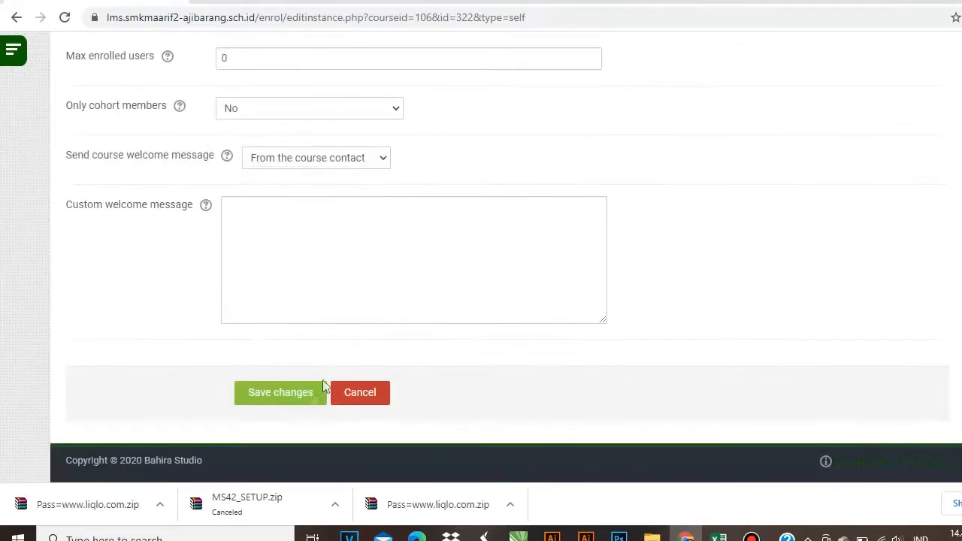
left_click(304, 397)
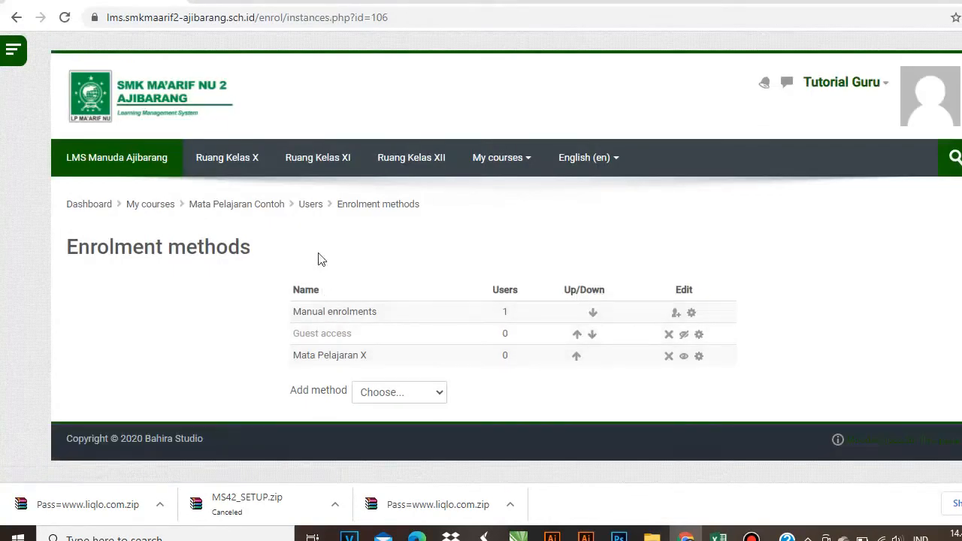
- Go from the course page through Course administration's Users tab to the empty Groups page
left_click(265, 206)
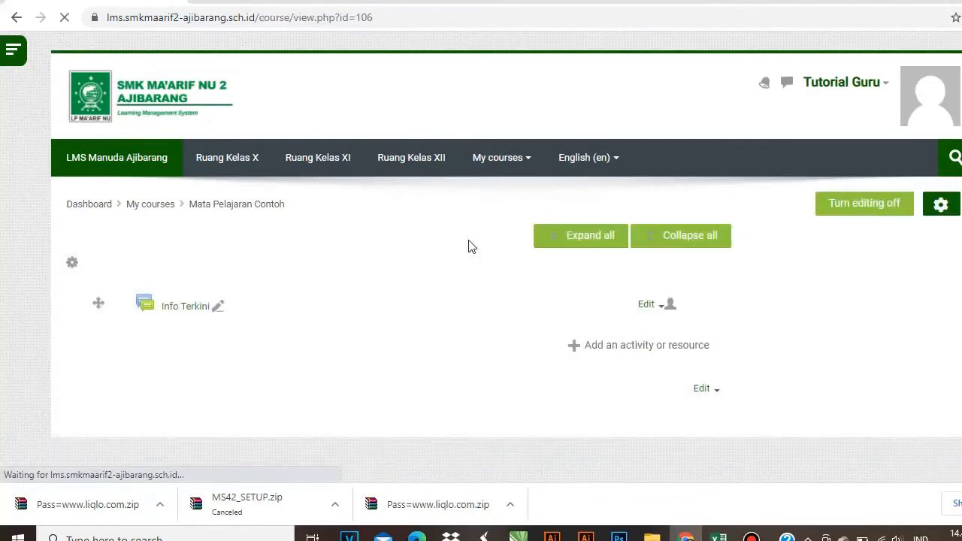
scroll(305, 271, "down", 2)
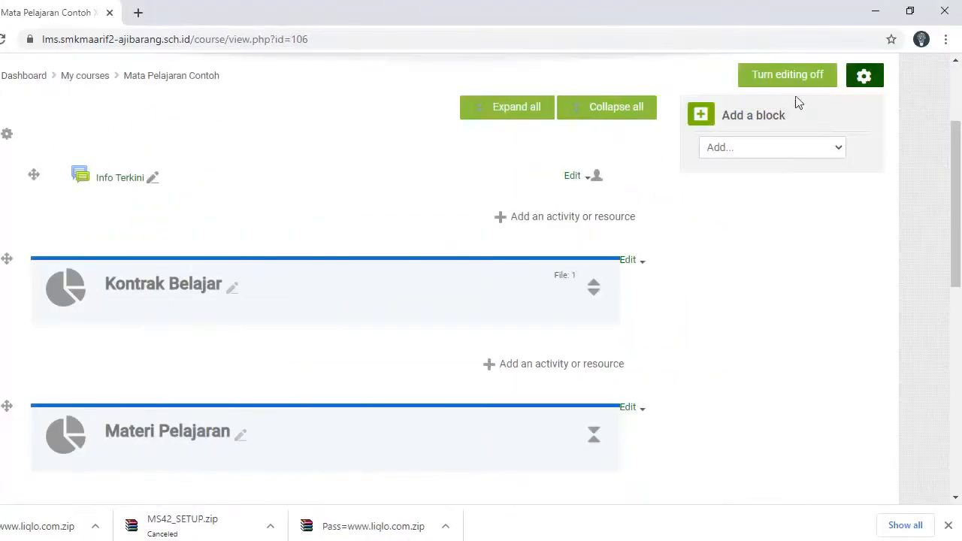
left_click(930, 55)
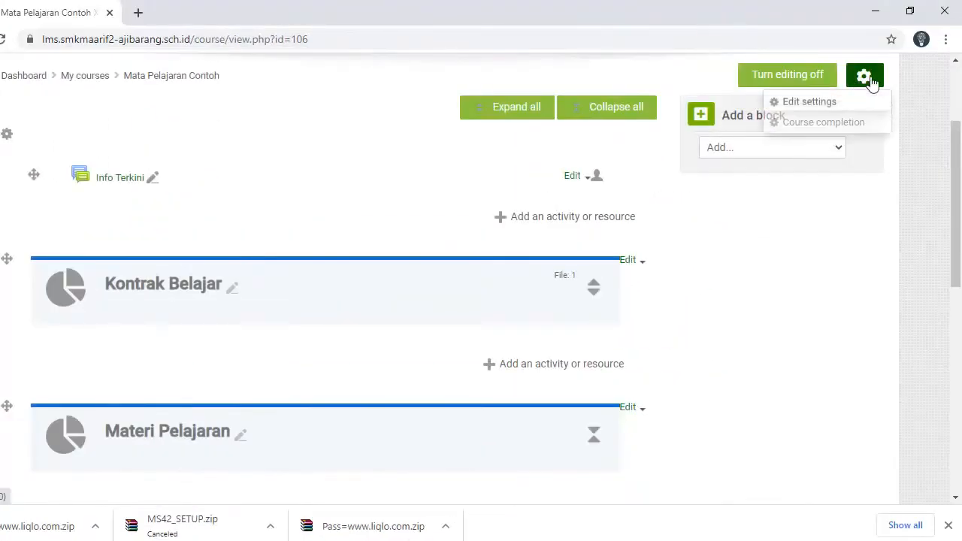
left_click(796, 268)
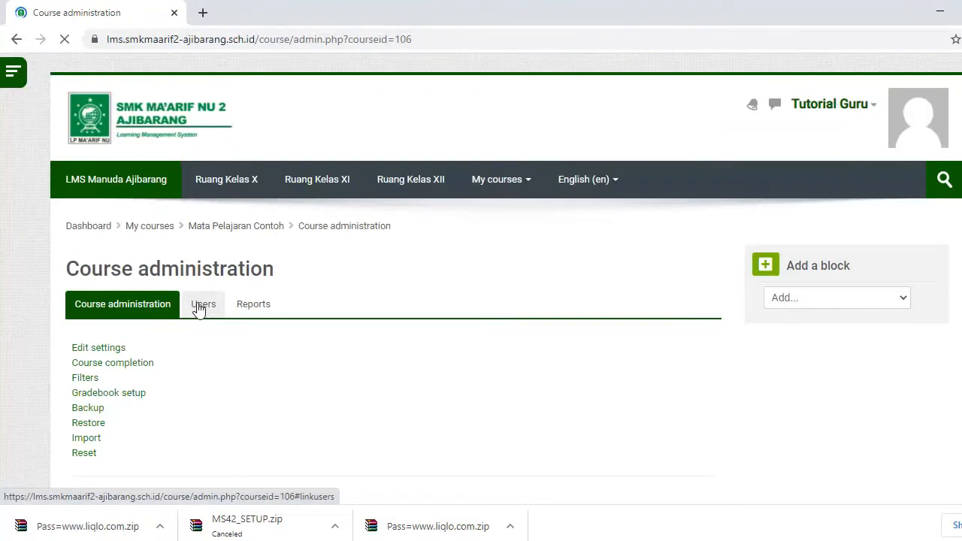
left_click(201, 304)
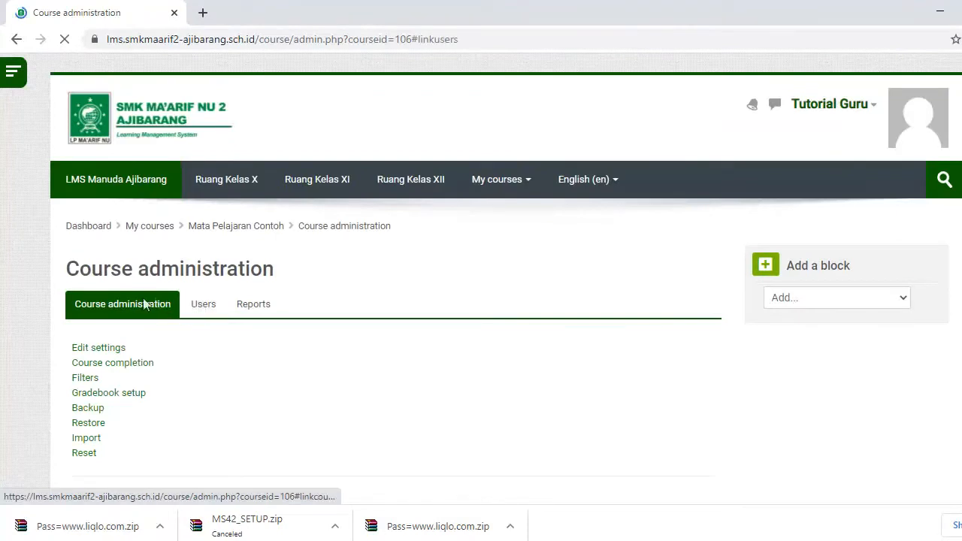
scroll(53, 295, "down", 1)
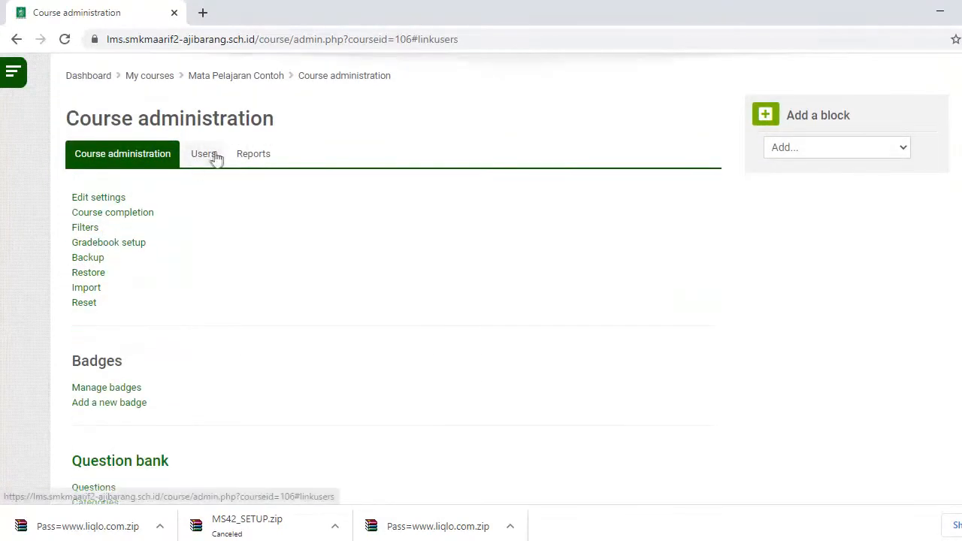
left_click(212, 156)
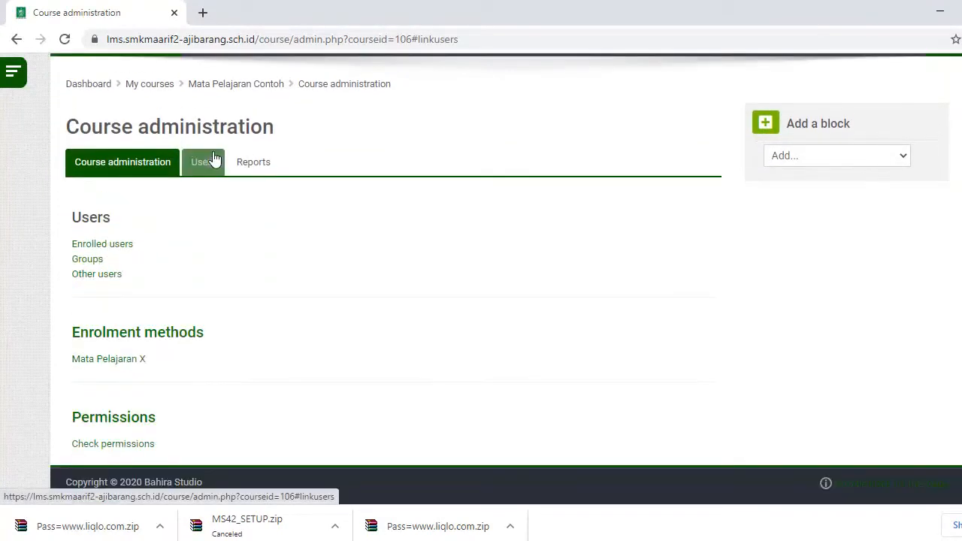
left_click(95, 259)
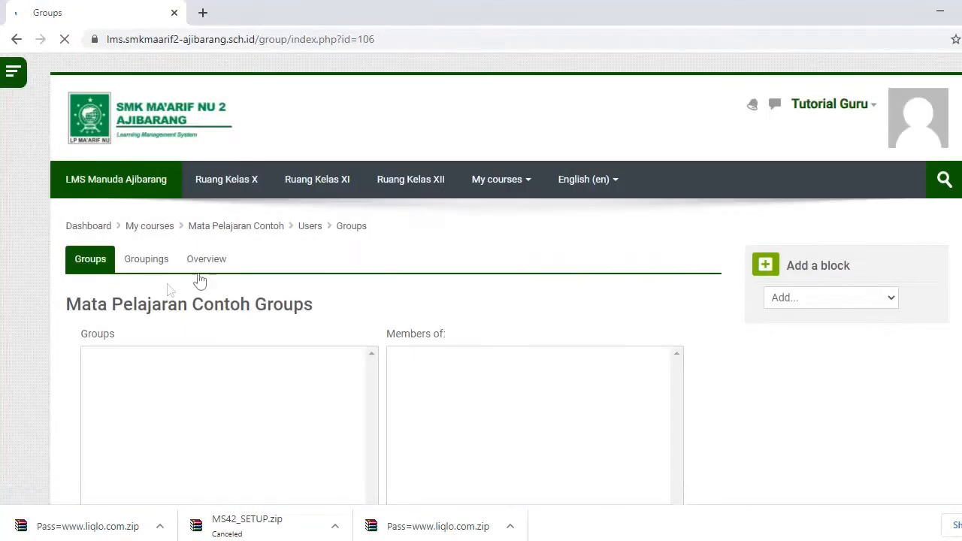
scroll(165, 381, "down", 2)
scroll(143, 232, "down", 3)
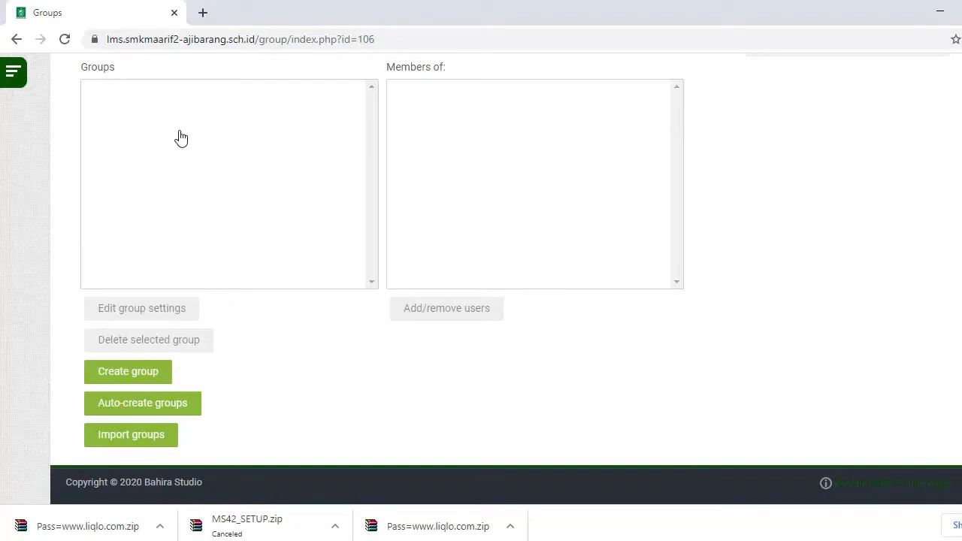
- Start a new group named X AK A and give it its own enrolment key
left_click(118, 378)
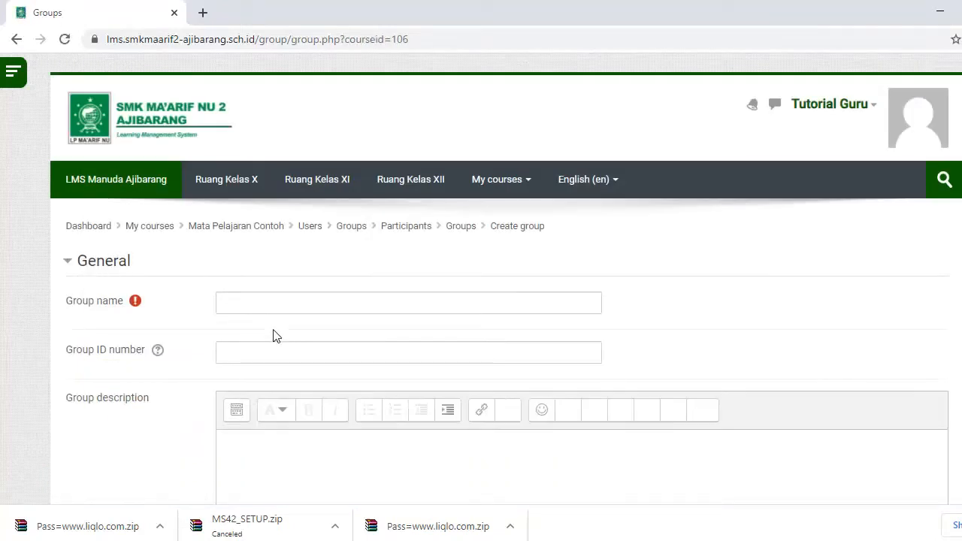
left_click(286, 306)
type("X AK A")
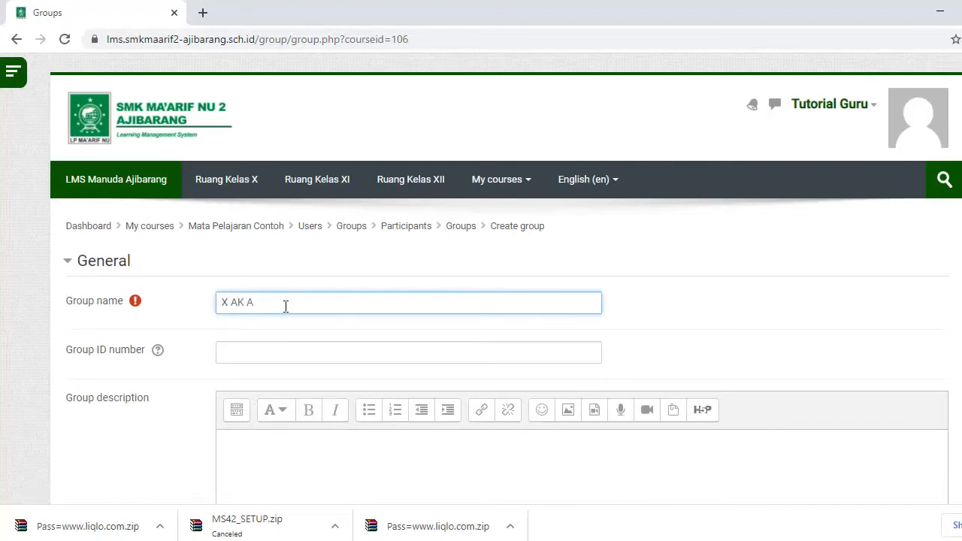
left_click(273, 350)
scroll(272, 345, "down", 3)
left_click(270, 280)
scroll(202, 236, "down", 3)
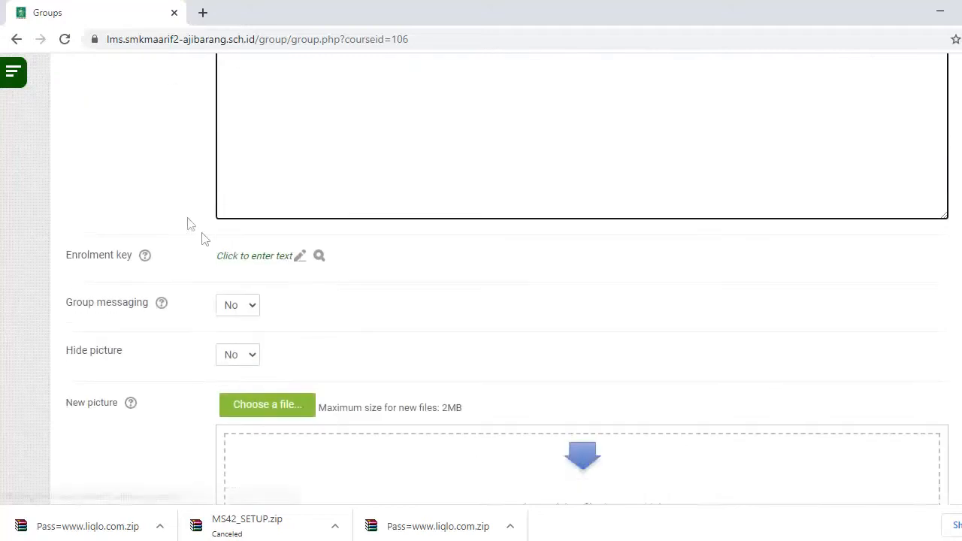
left_click(299, 258)
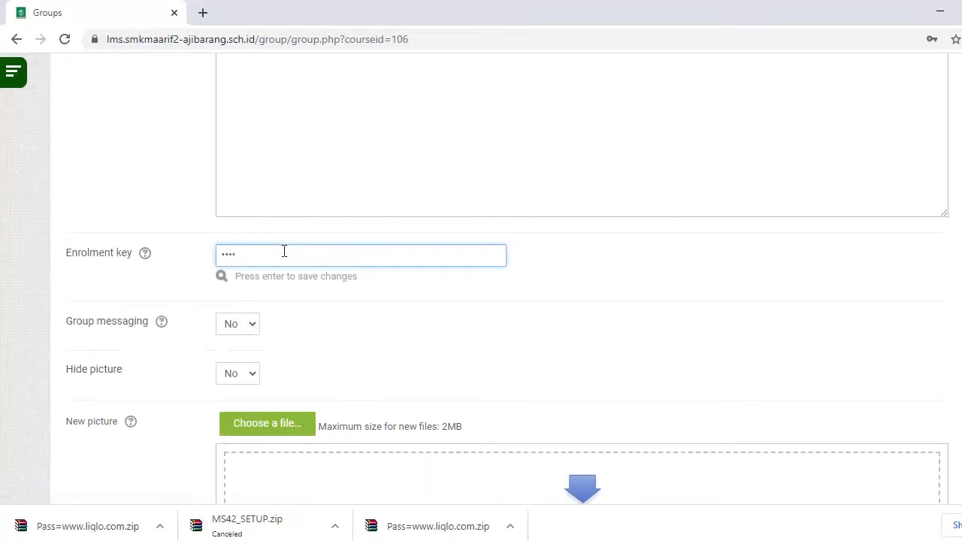
left_click(222, 277)
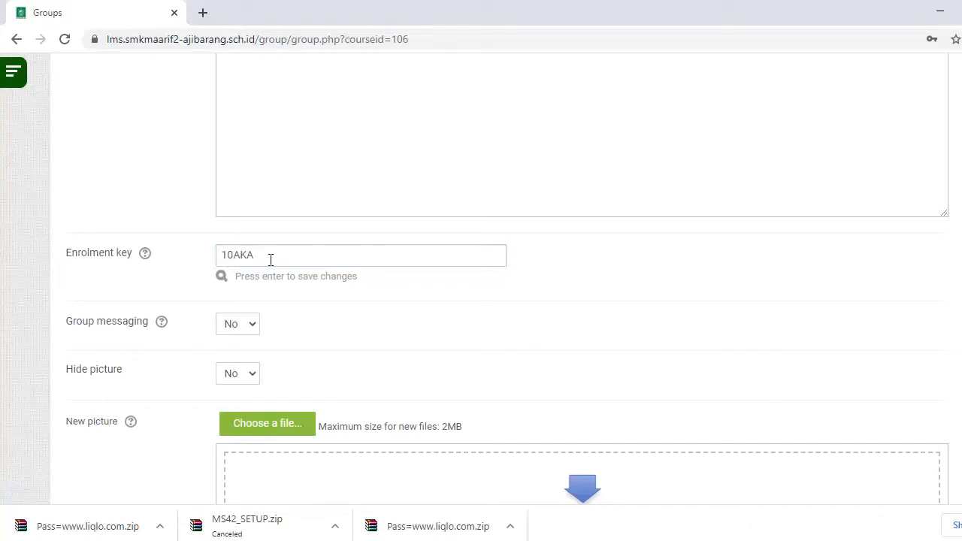
- Save group X AK A to the course's group list
scroll(270, 260, "down", 1)
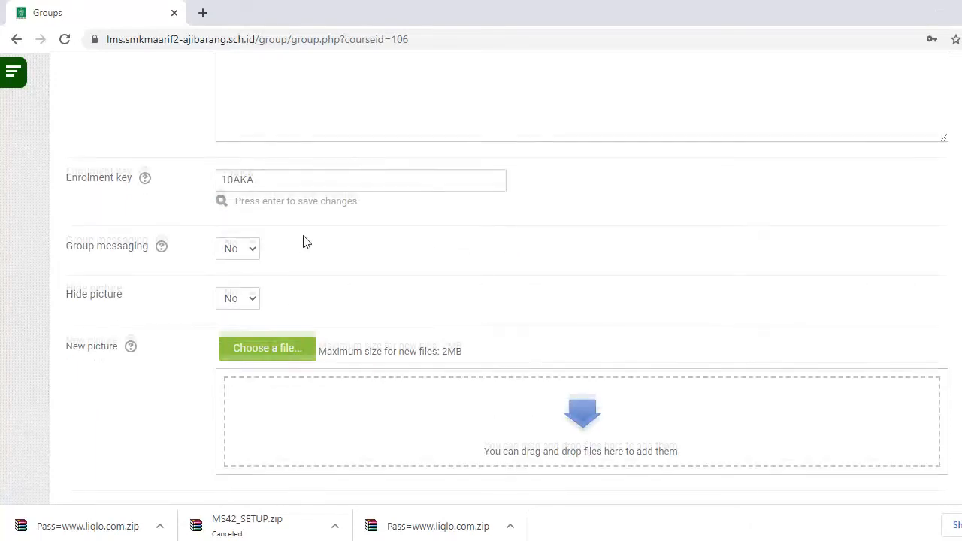
scroll(303, 241, "down", 2)
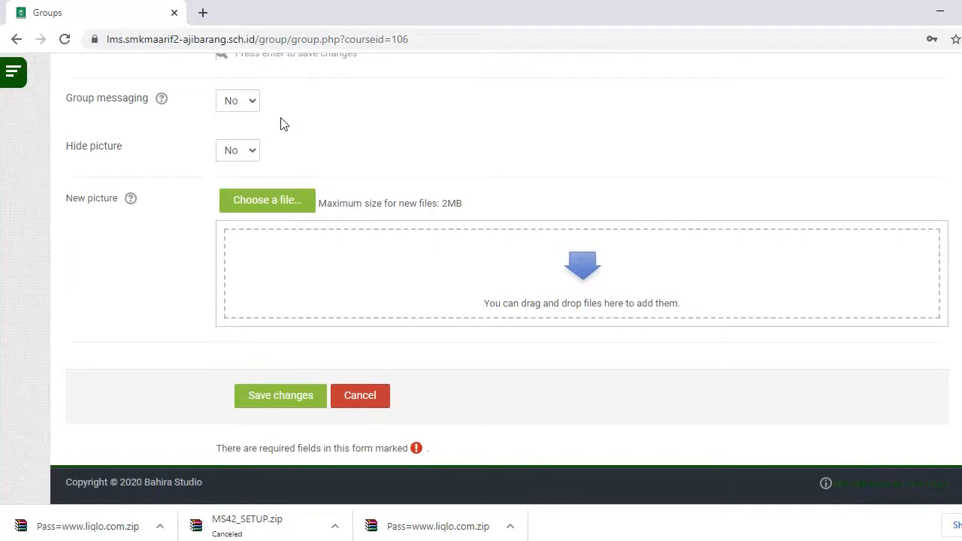
left_click(280, 398)
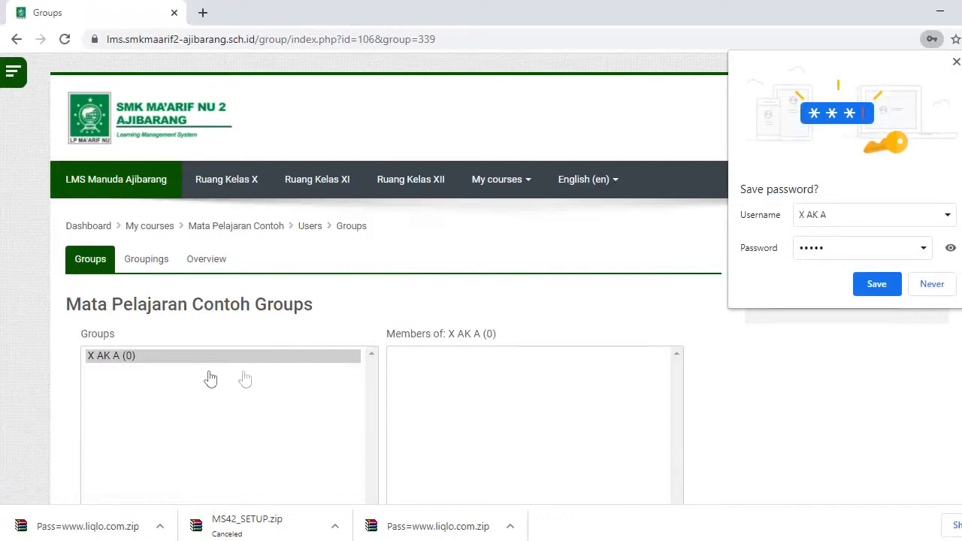
scroll(241, 368, "down", 2)
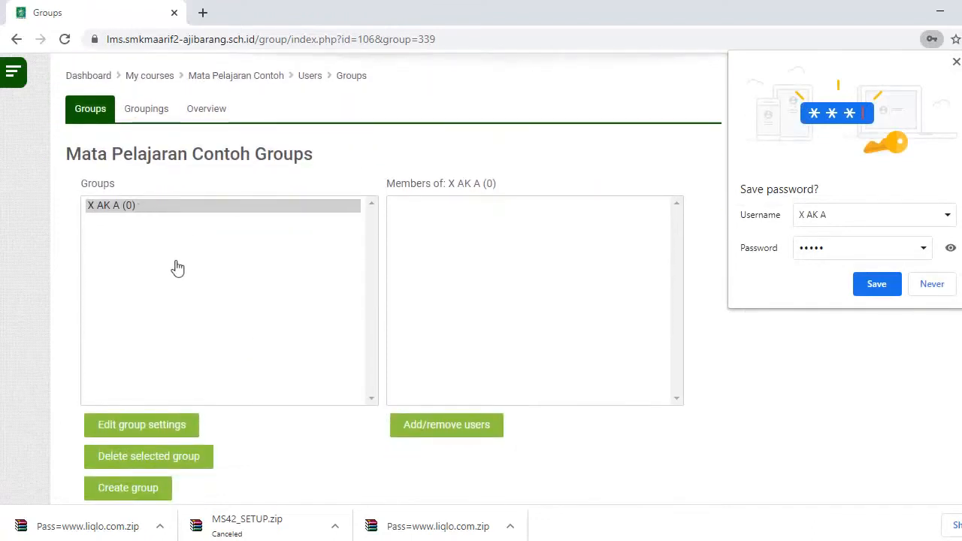
scroll(172, 267, "down", 2)
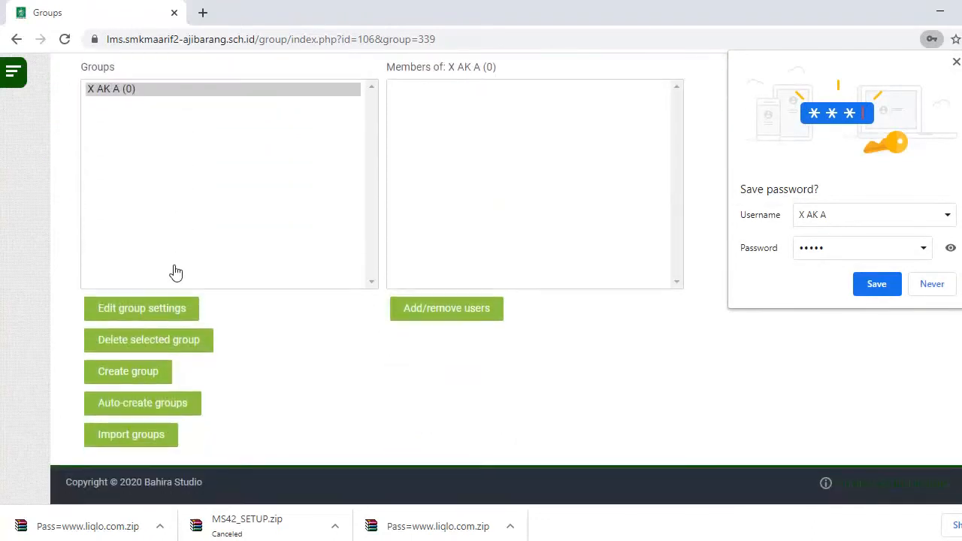
left_click(150, 377)
- Name the second group X AK B, set its enrolment key, and save it
left_click(269, 302)
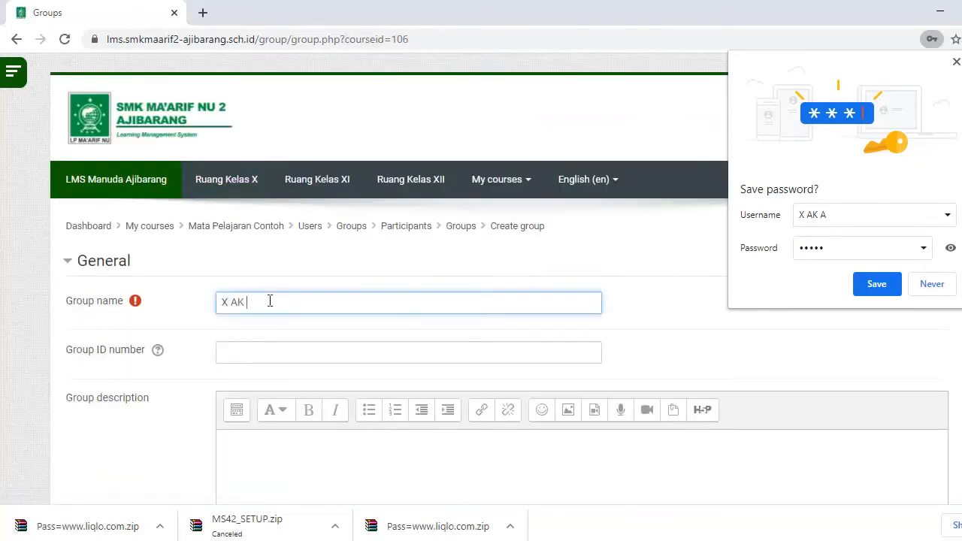
scroll(272, 306, "down", 4)
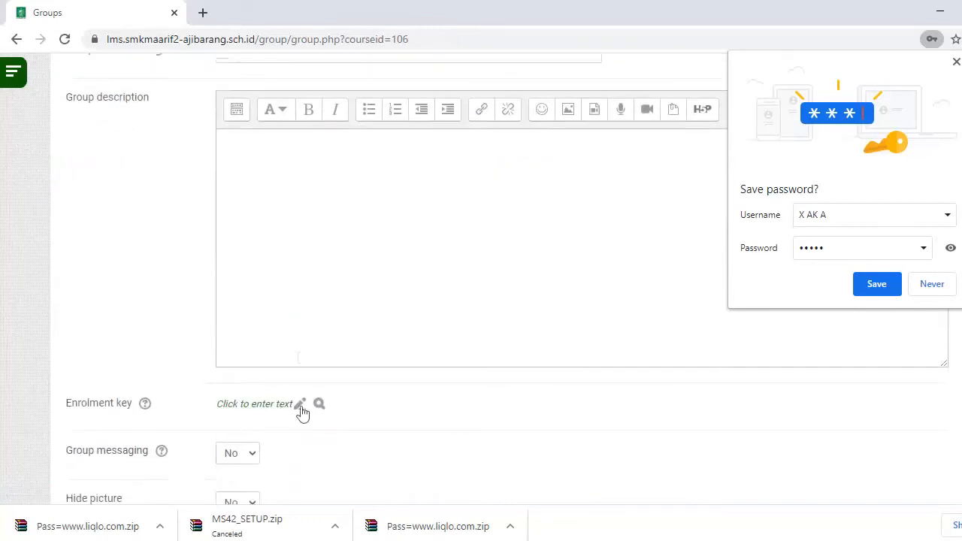
left_click(300, 387)
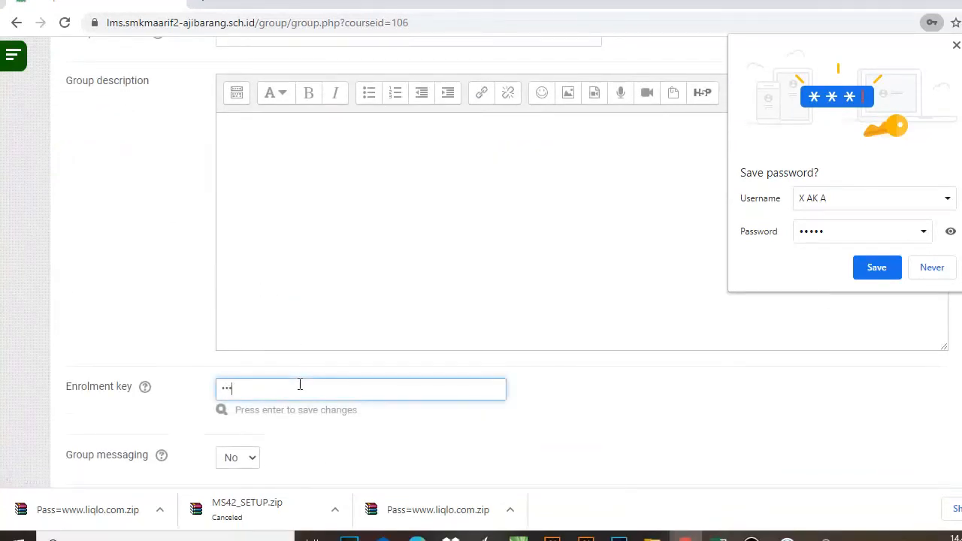
left_click(221, 410)
scroll(275, 385, "down", 5)
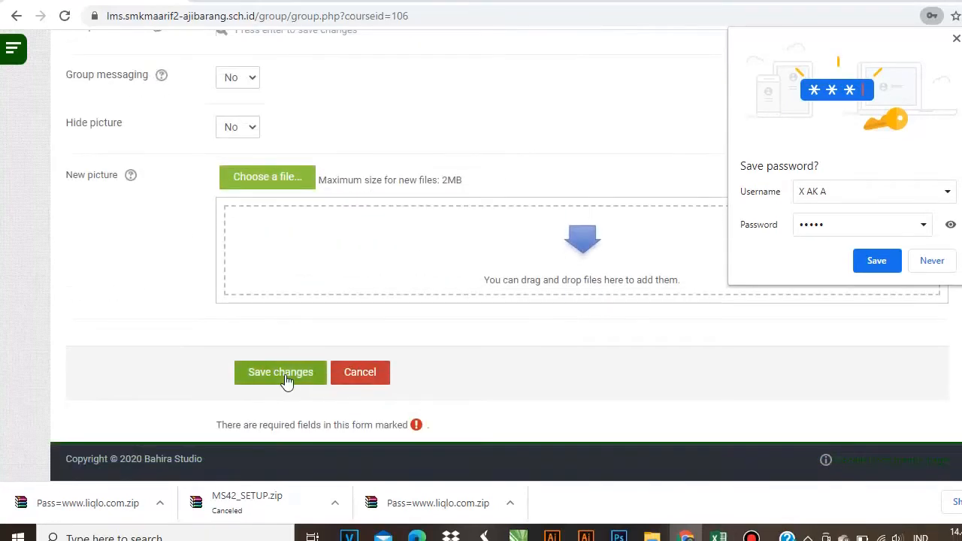
scroll(282, 353, "up", 3)
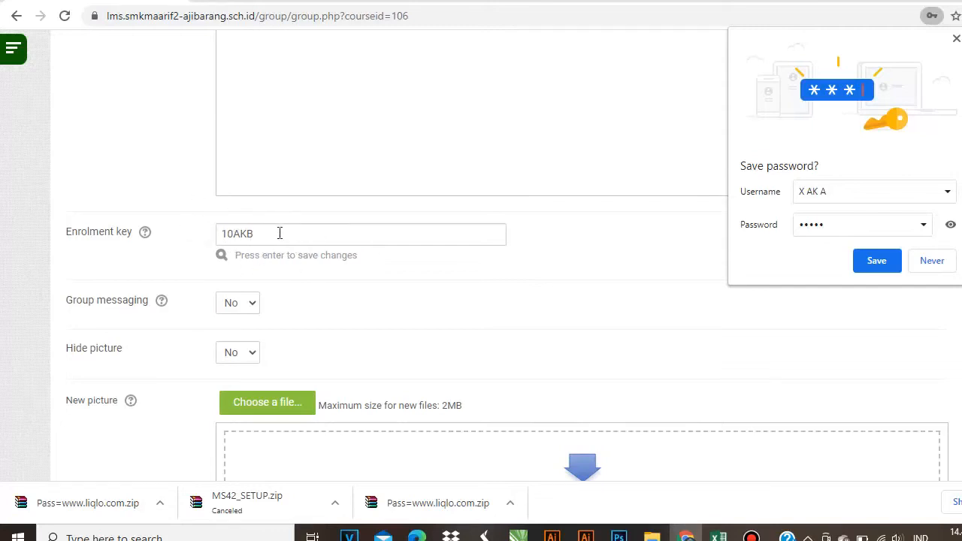
scroll(270, 226, "down", 2)
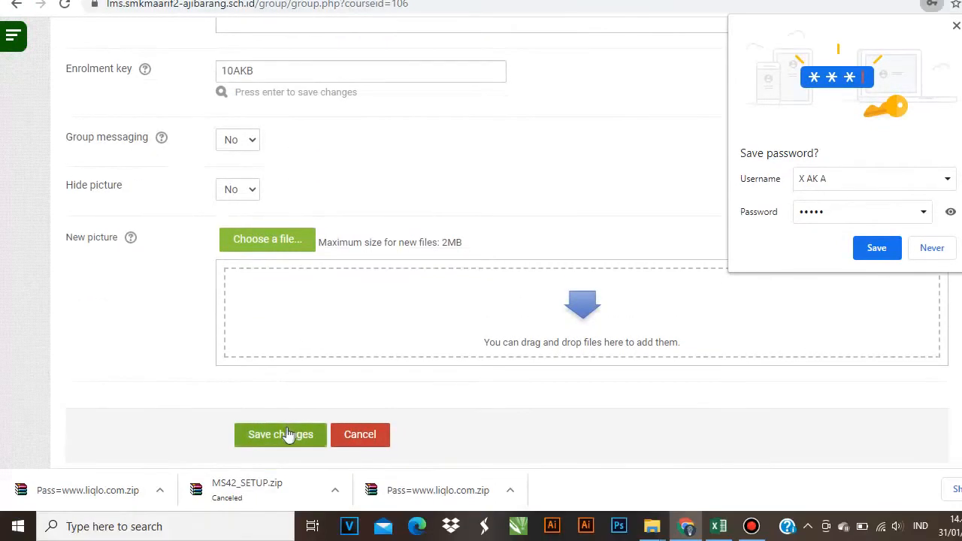
left_click(270, 439)
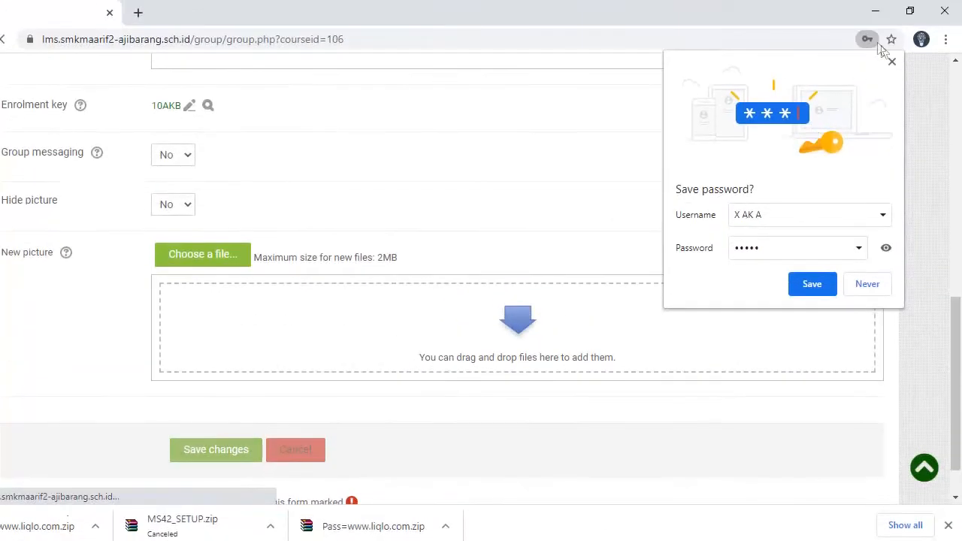
- Dismiss the browser's save-password prompts and review the list with X AK A and X AK B
left_click(892, 25)
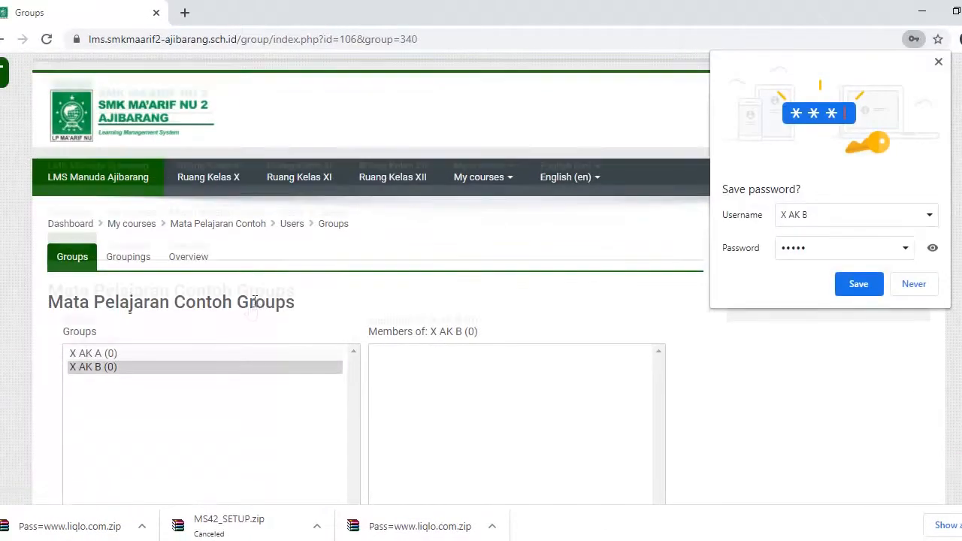
scroll(172, 311, "down", 1)
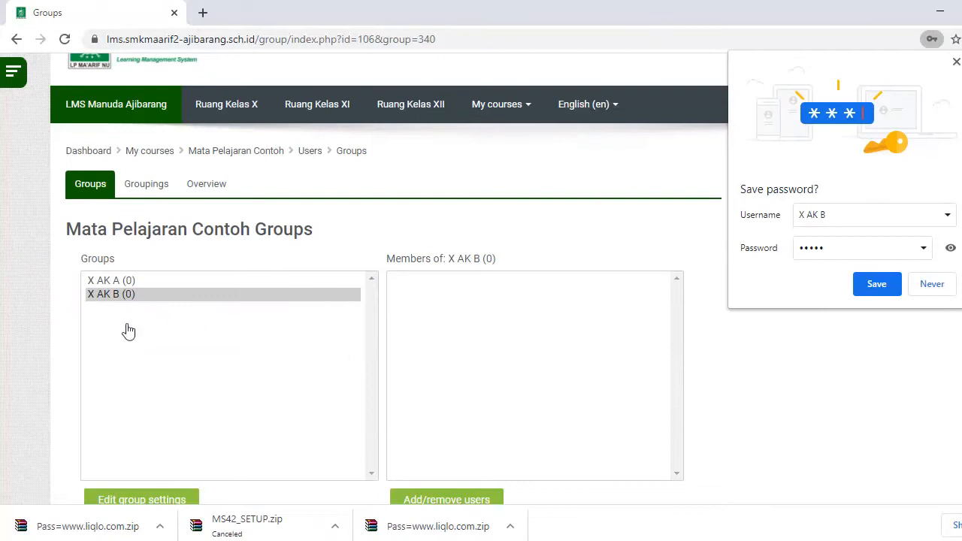
scroll(125, 328, "down", 1)
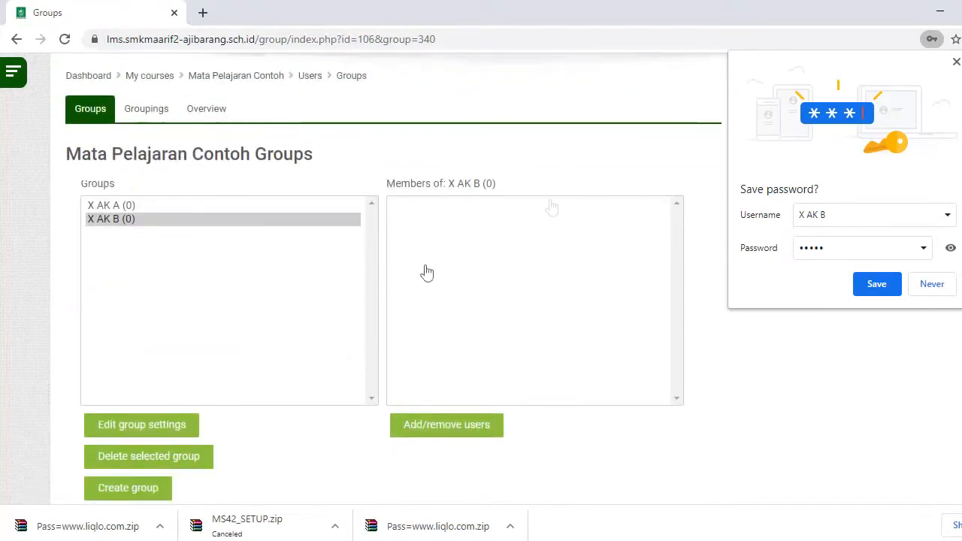
left_click(956, 60)
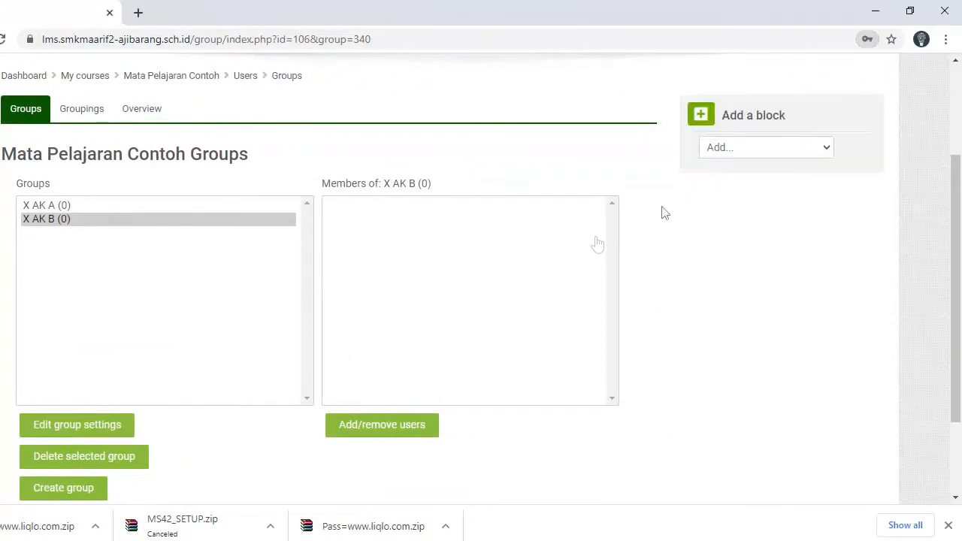
scroll(317, 292, "down", 3)
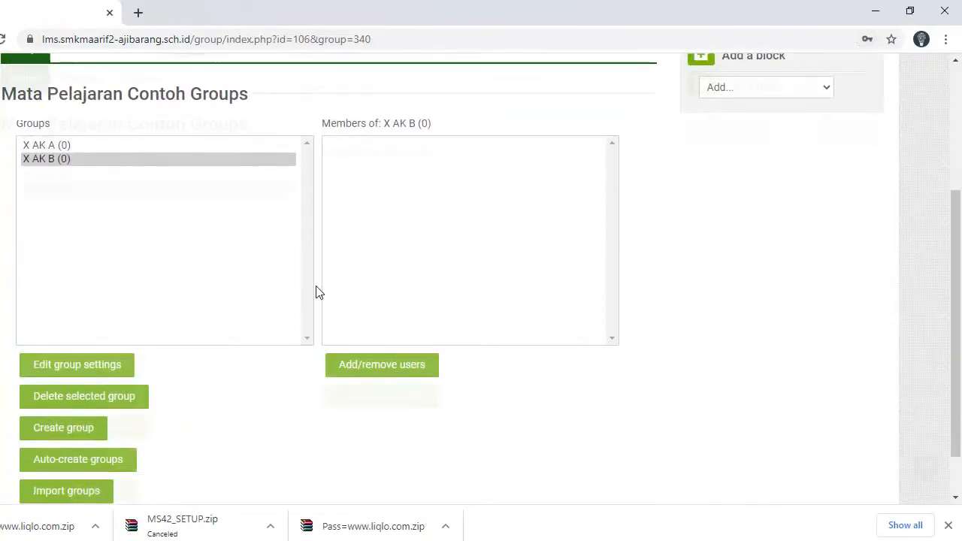
scroll(309, 284, "up", 5)
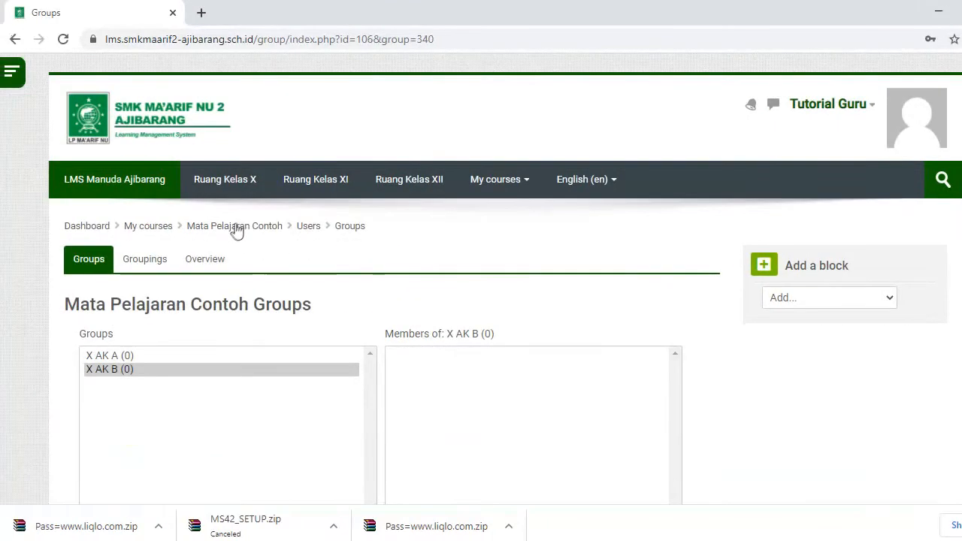
left_click(171, 229)
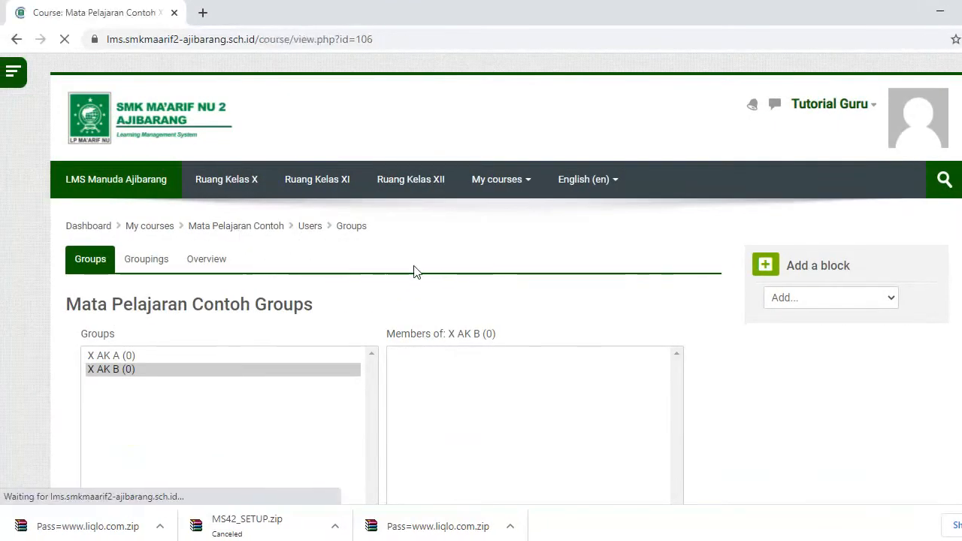
- Under Materi Pelajaran, add an activity or resource and pick File
scroll(373, 299, "down", 4)
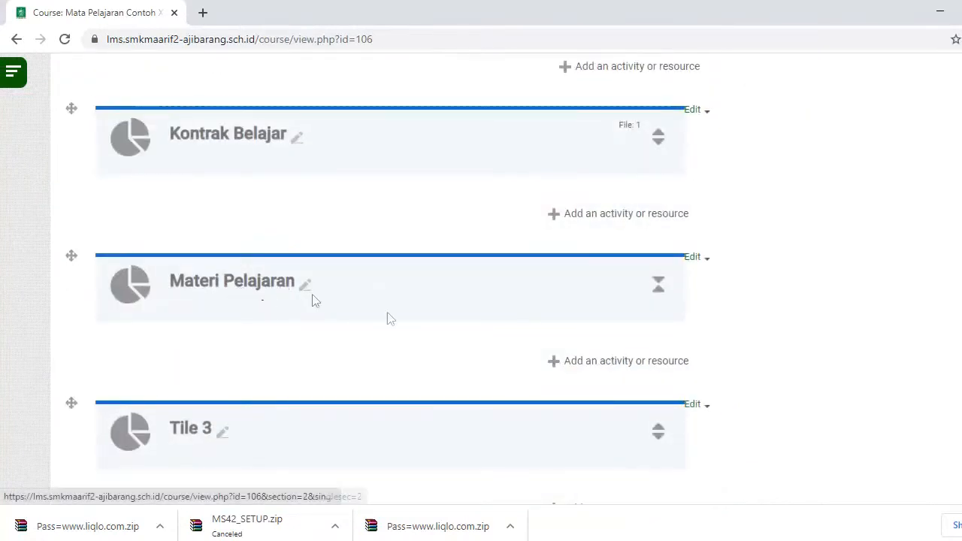
left_click(600, 365)
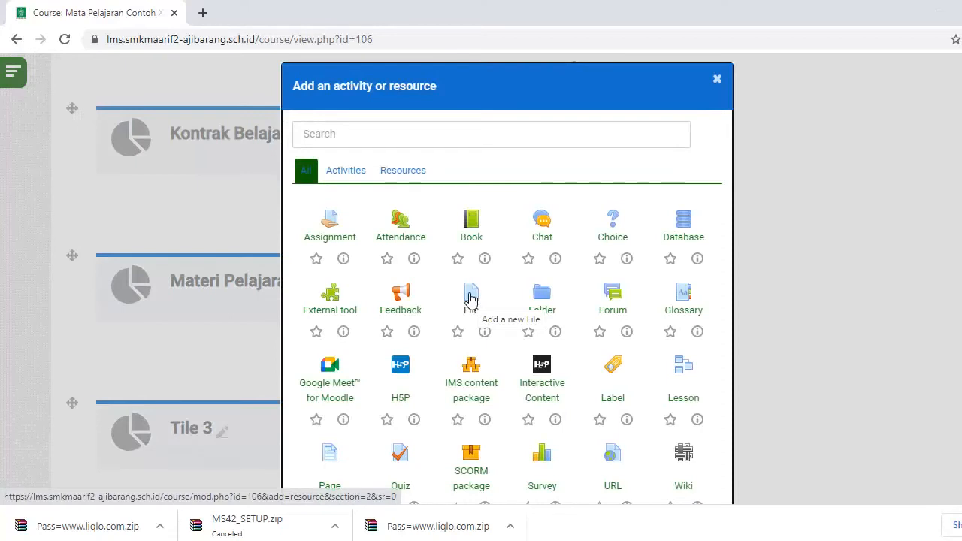
left_click(471, 296)
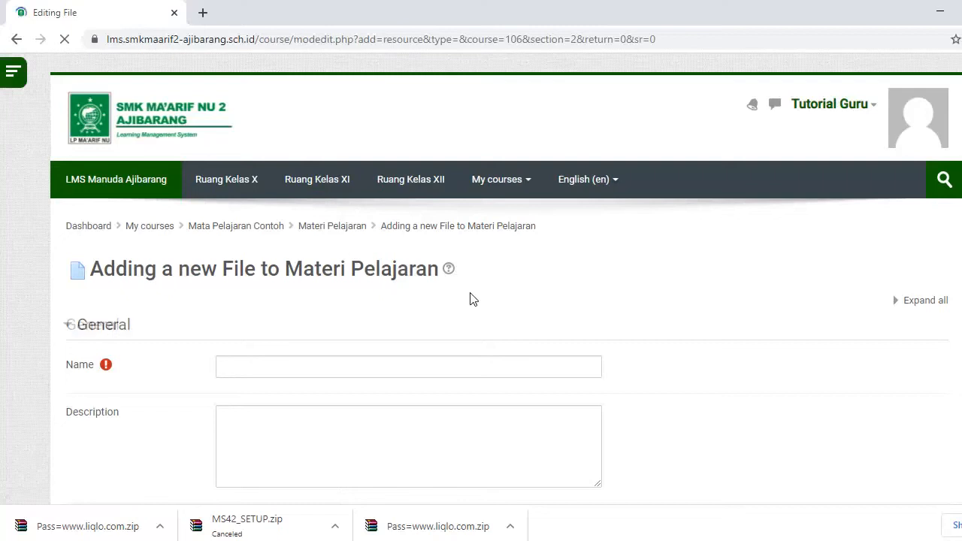
- Name the resource Materi Pertama and upload Materi 1.pdf through the file picker
left_click(494, 360)
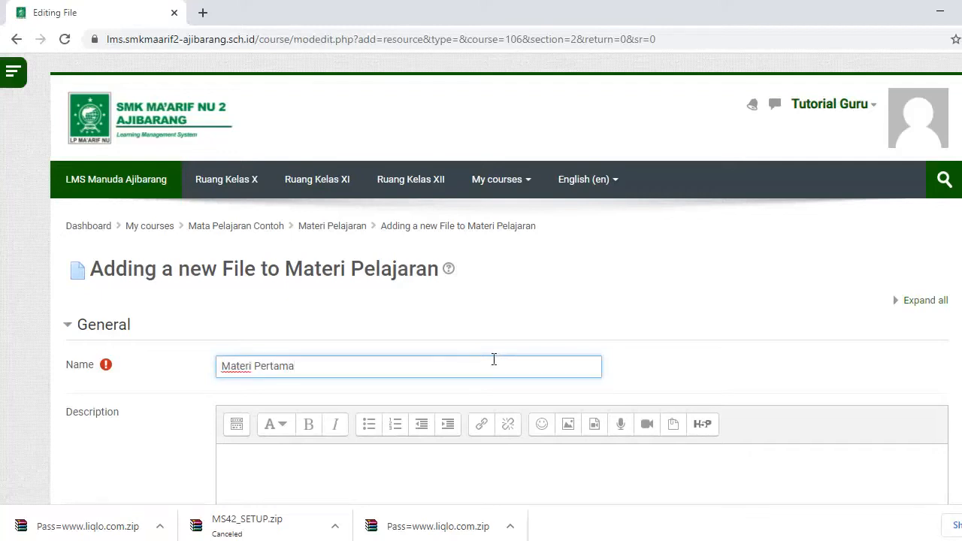
scroll(483, 357, "down", 6)
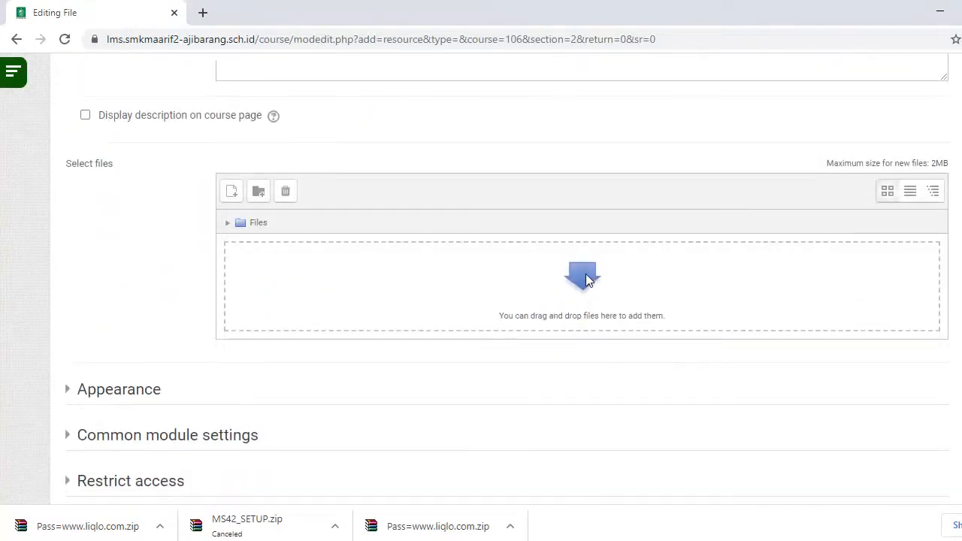
left_click(586, 289)
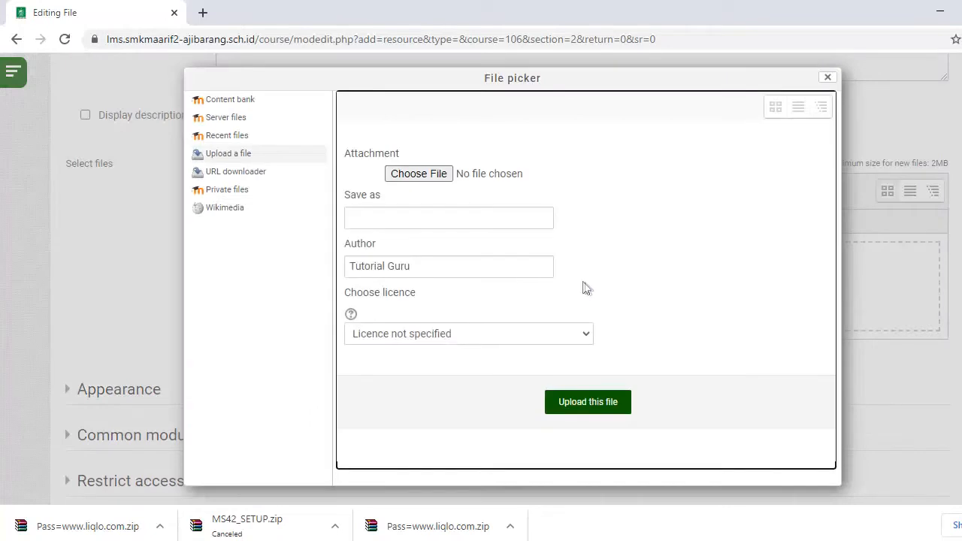
left_click(460, 170)
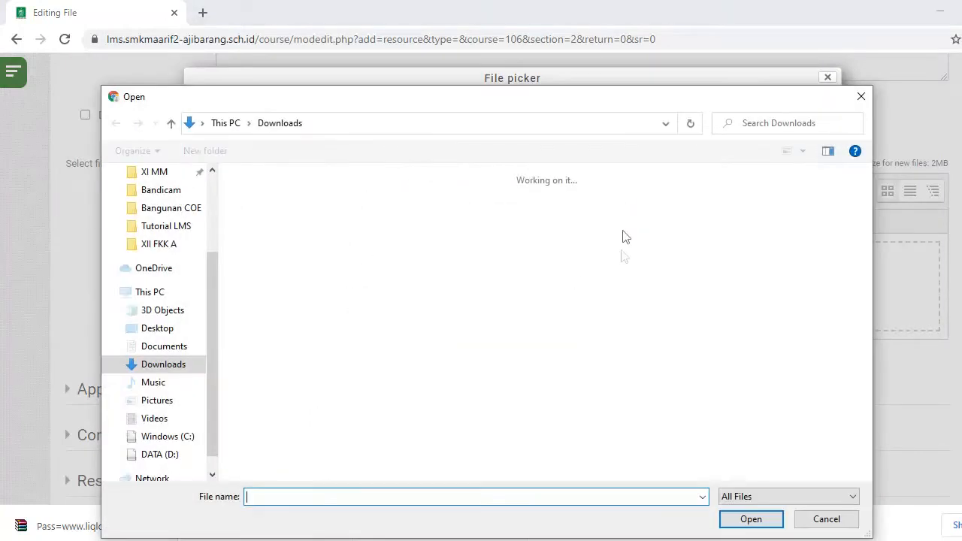
scroll(640, 289, "down", 10)
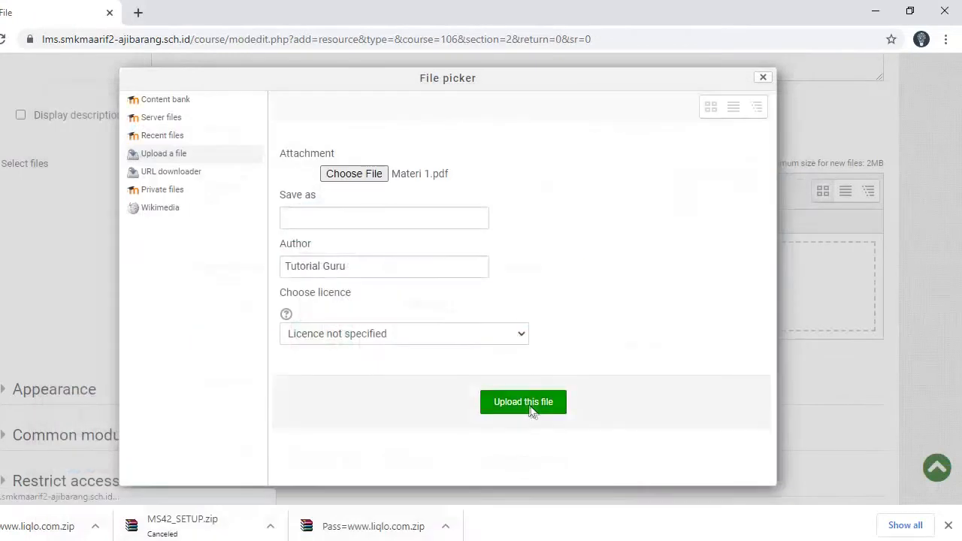
left_click(524, 401)
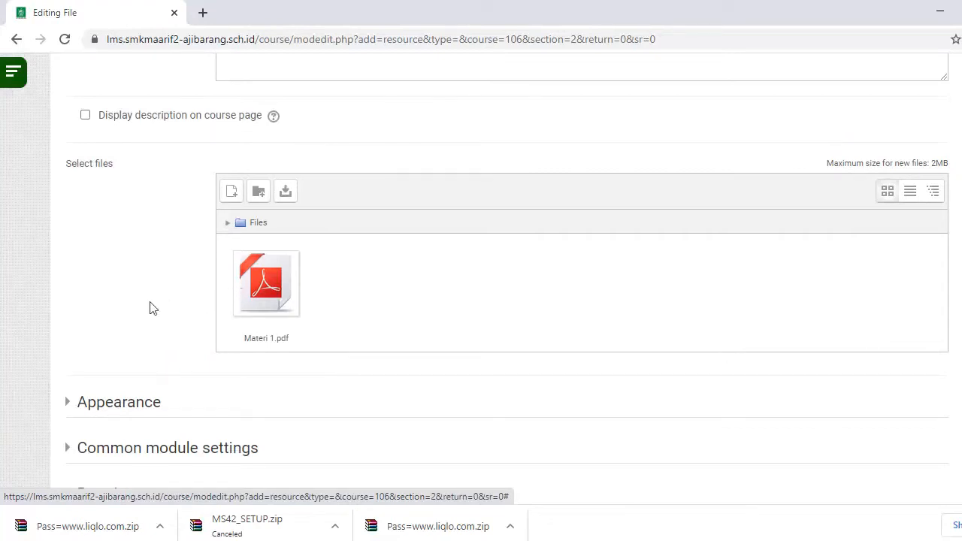
scroll(137, 308, "down", 3)
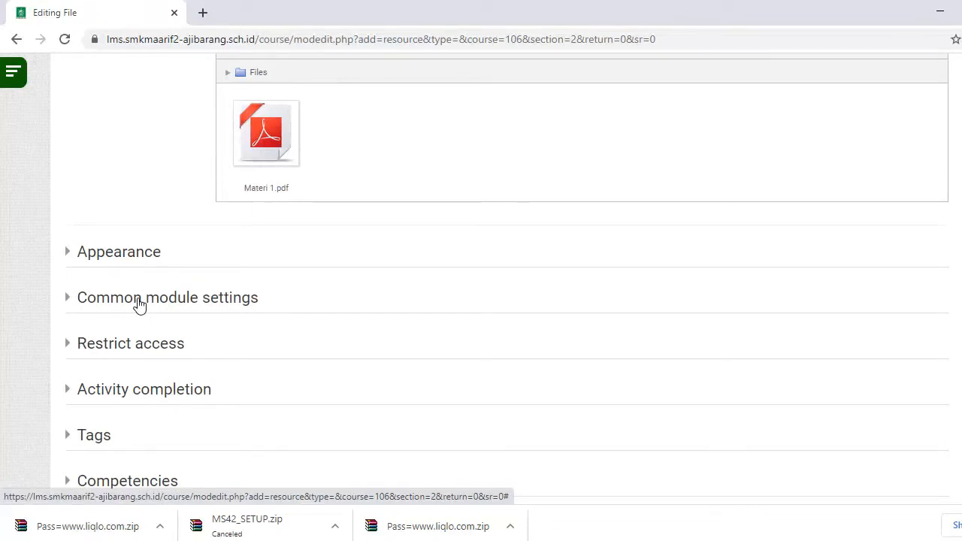
- Add a group access restriction to Materi Pertama, limiting it to group X AK B
scroll(139, 303, "down", 1)
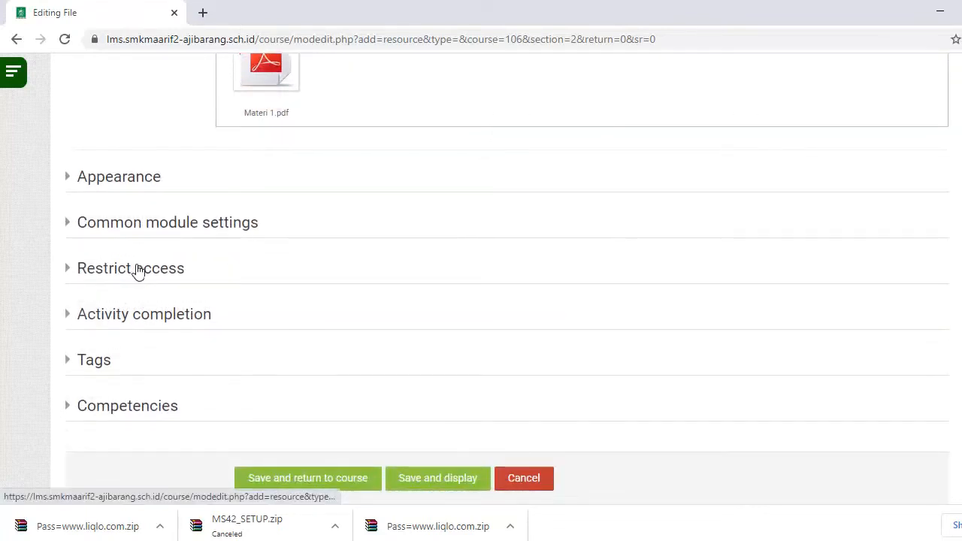
left_click(147, 272)
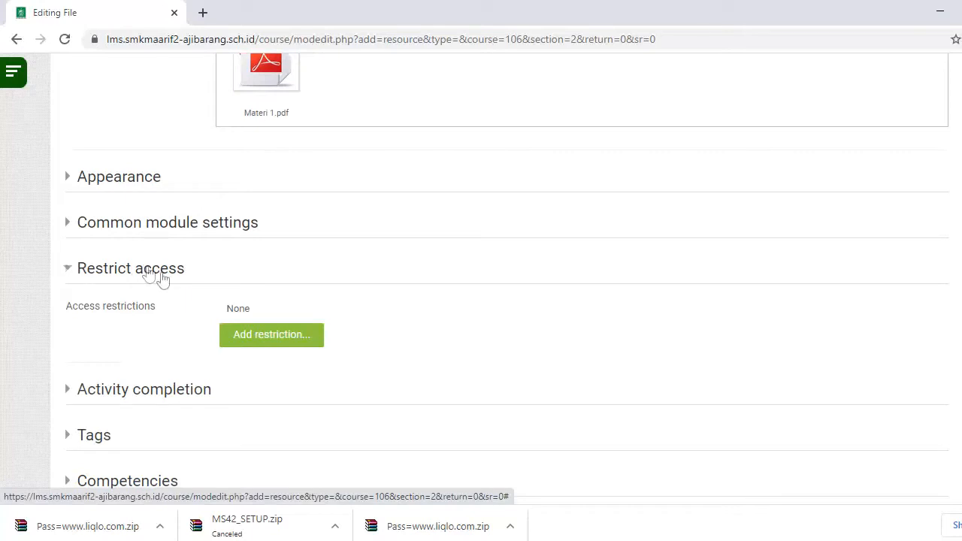
left_click(247, 336)
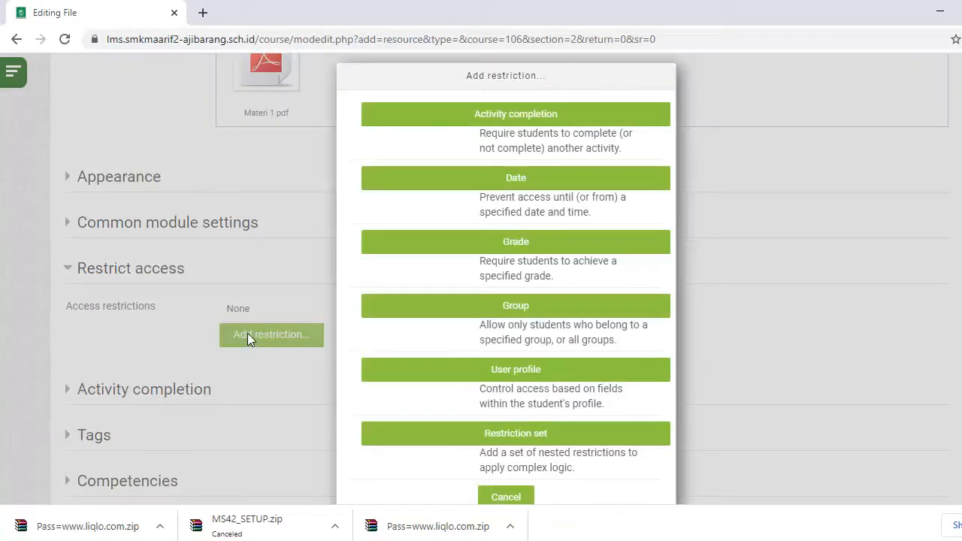
left_click(524, 314)
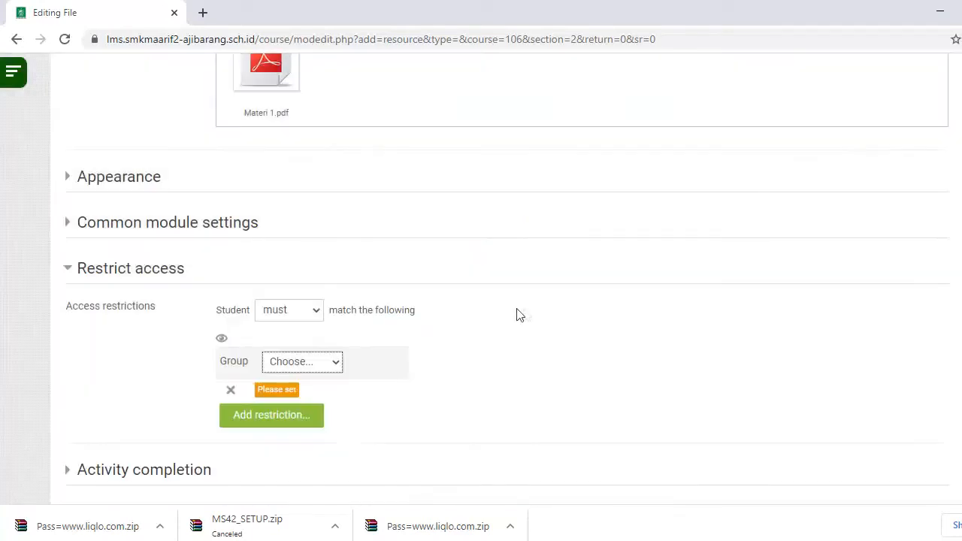
left_click(336, 362)
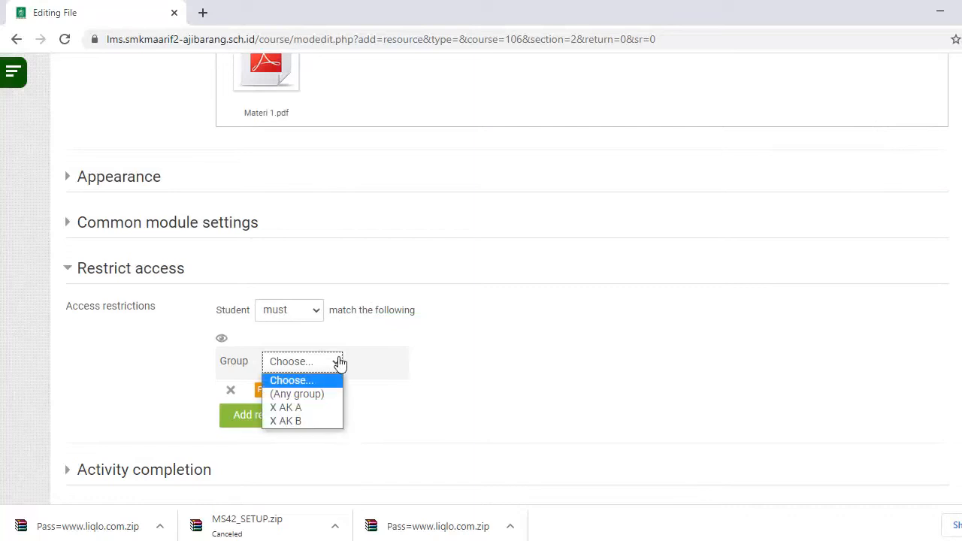
left_click(317, 409)
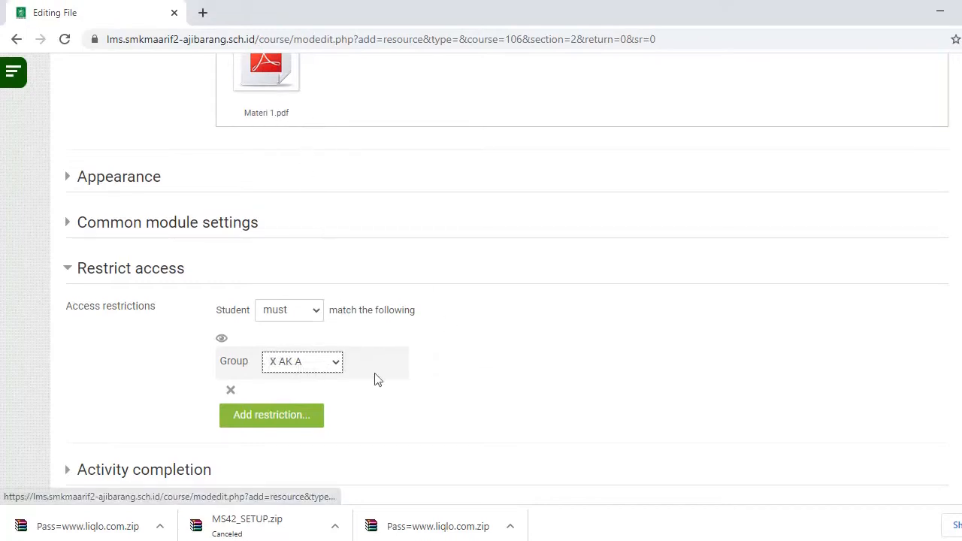
left_click(327, 366)
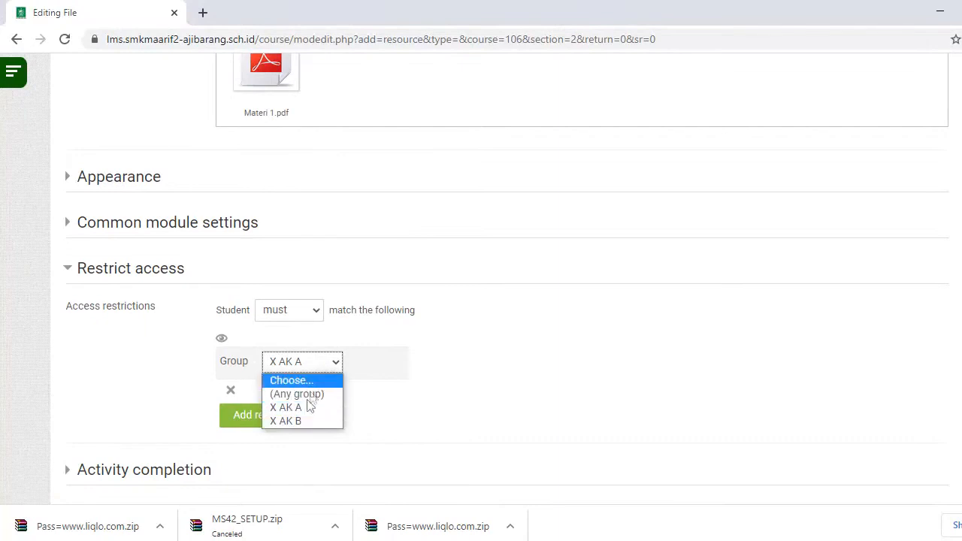
left_click(303, 417)
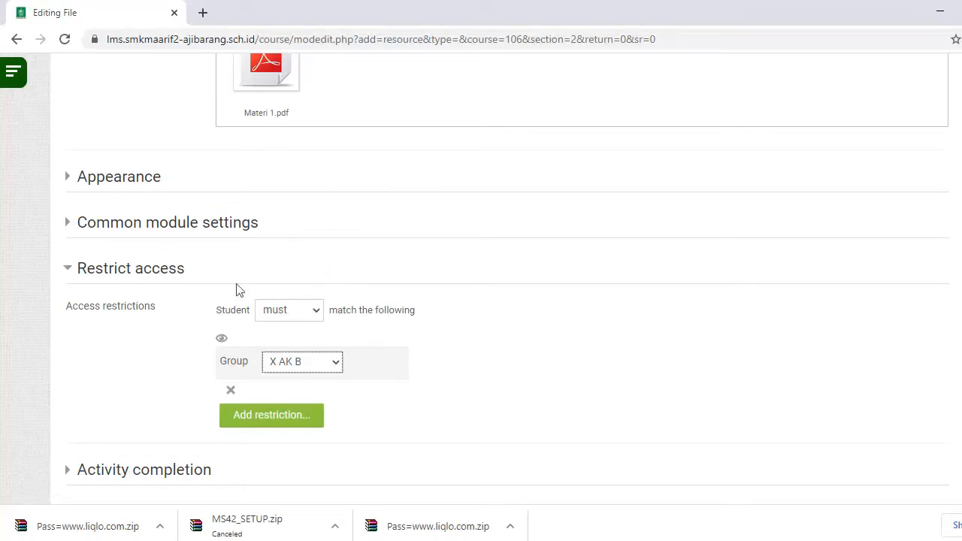
- Set completion to show as complete when conditions are met, then save and return to course
scroll(381, 332, "down", 2)
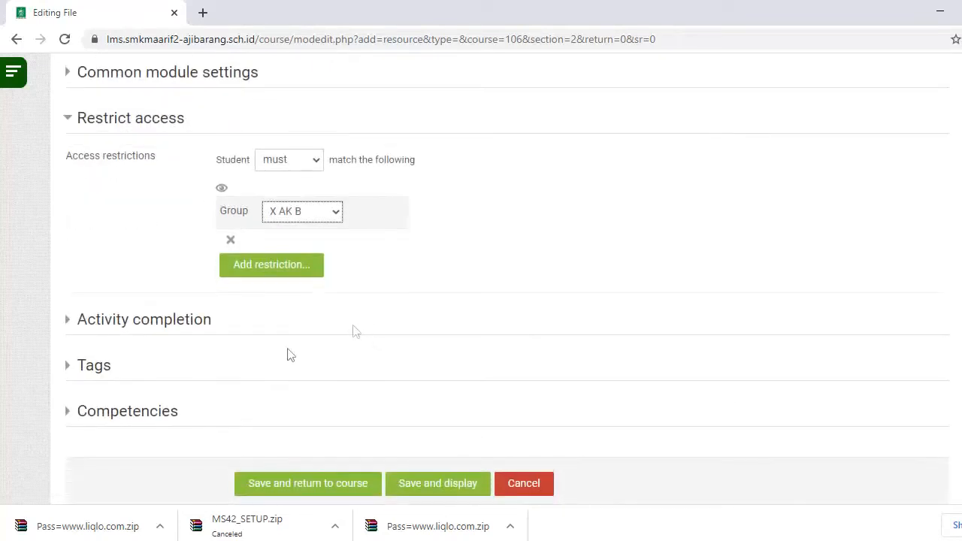
left_click(150, 322)
scroll(411, 280, "down", 2)
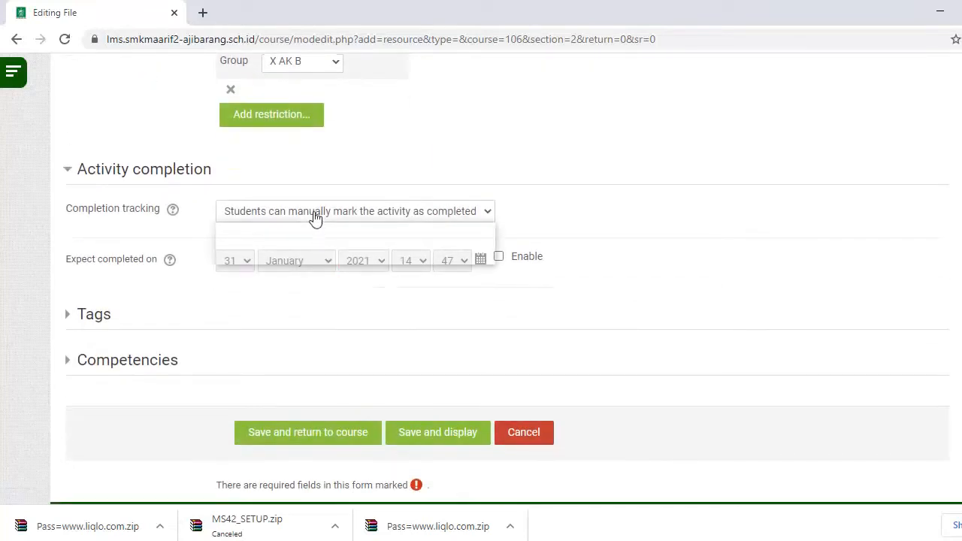
left_click(311, 216)
left_click(318, 256)
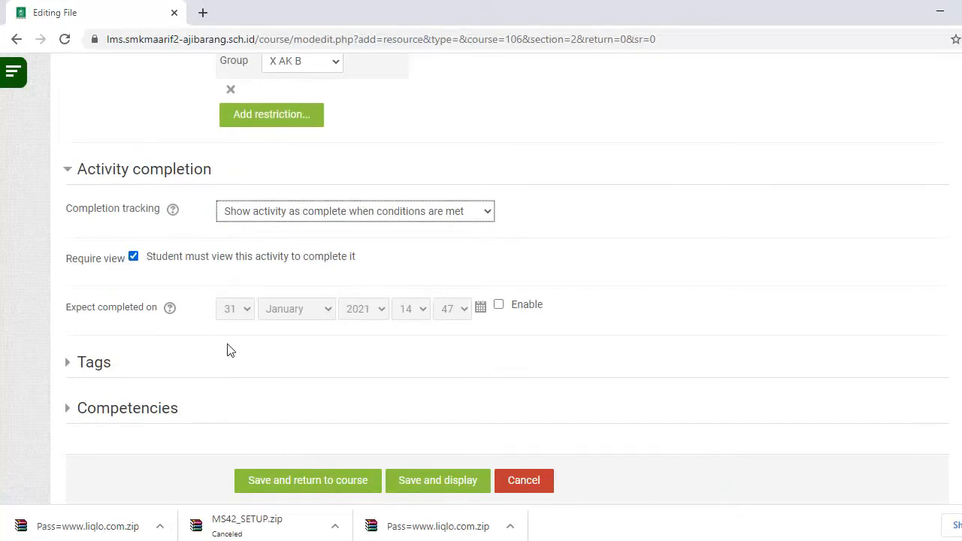
scroll(194, 333, "down", 1)
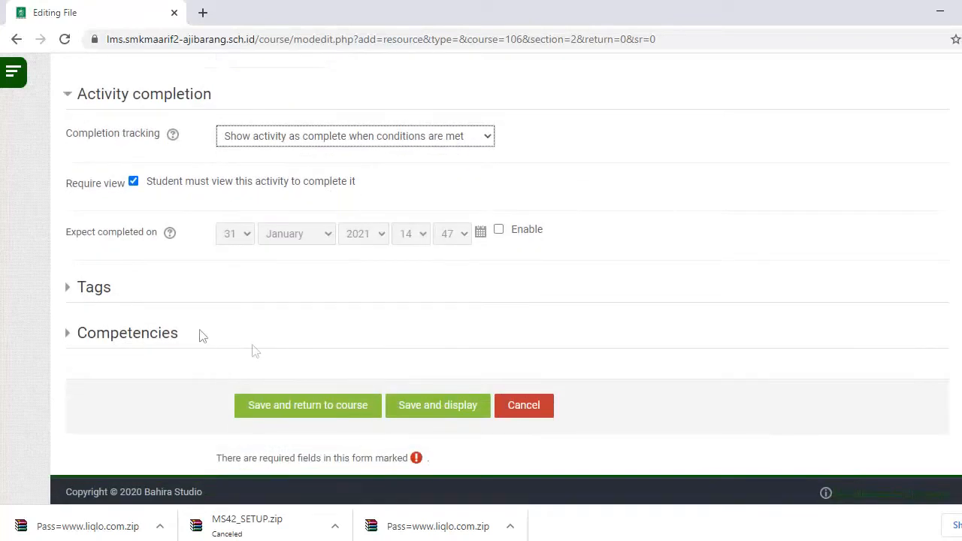
left_click(298, 404)
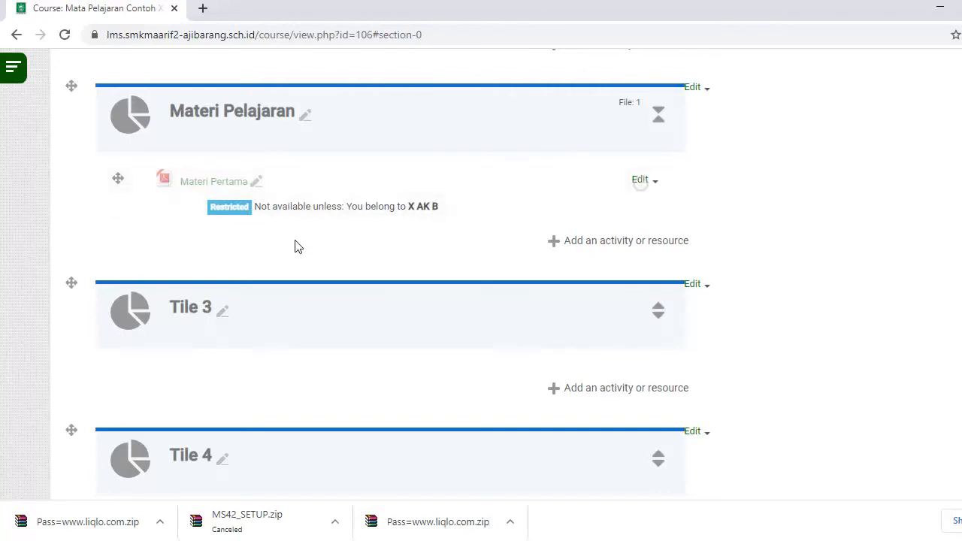
- Scroll the course page to confirm Materi Pertama shows the Restricted note for X AK B
scroll(296, 249, "up", 2)
scroll(294, 257, "down", 1)
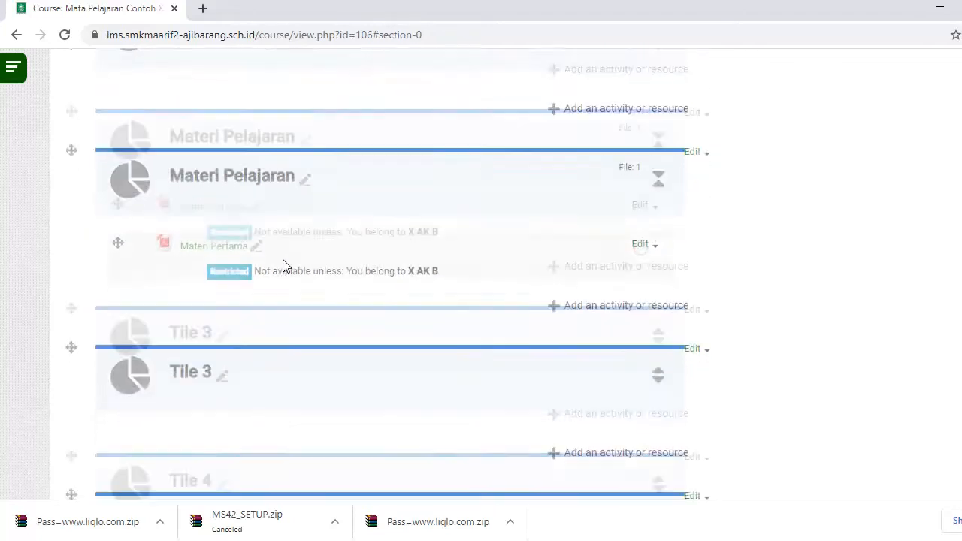
scroll(284, 267, "down", 1)
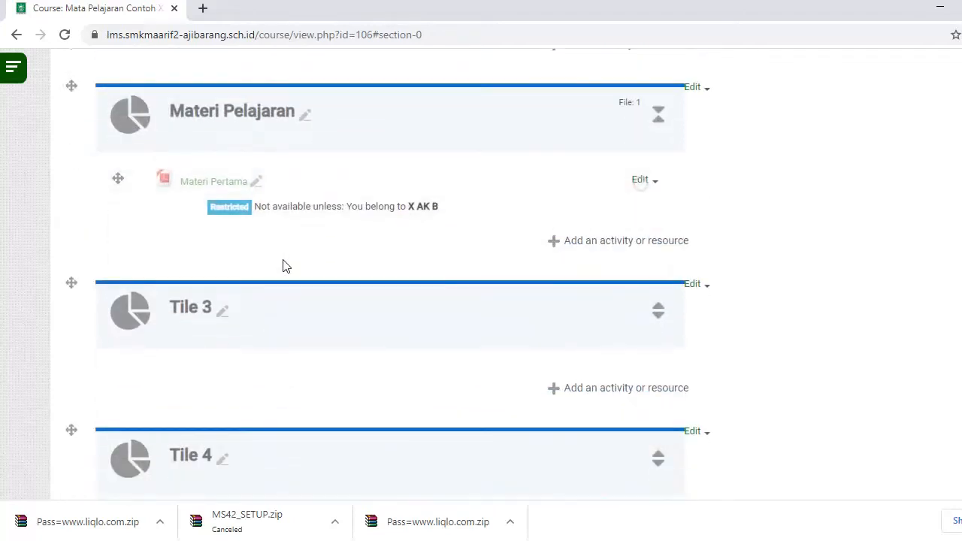
- Rename the Tile 3 section to 'Presensi Harian, Chat, Tatap Muka Daring'
left_click(223, 314)
key("BackSpace")
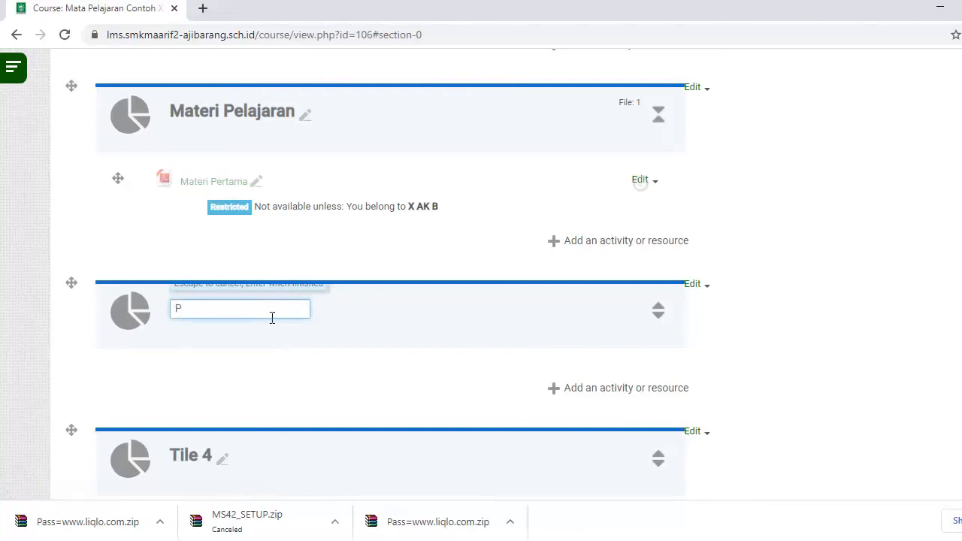
type("Presensi Harian, Chat")
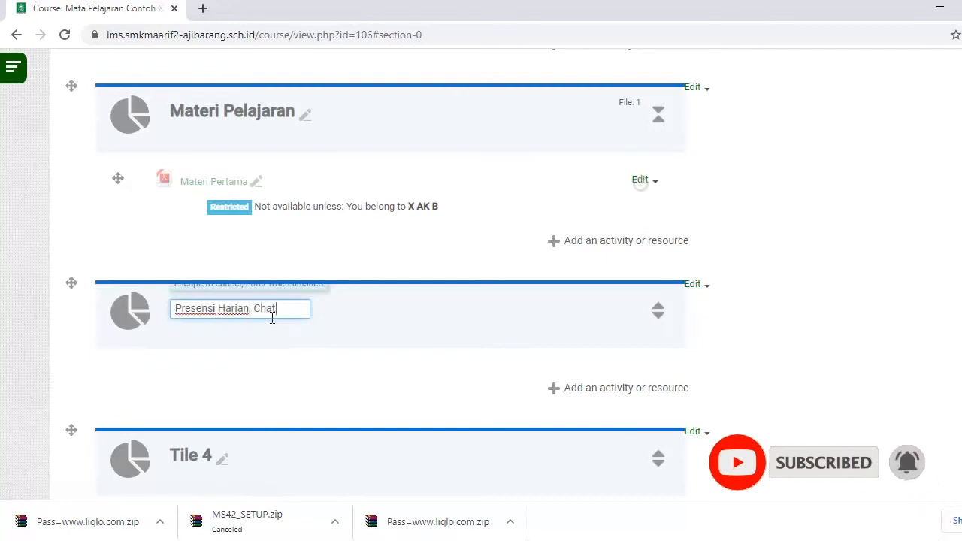
type(", Tatap Muka Daring")
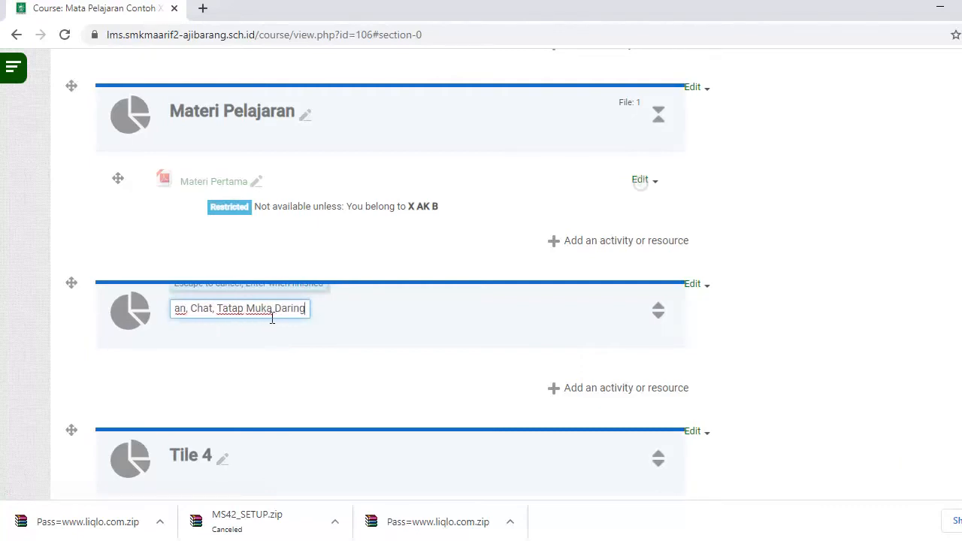
key("Return")
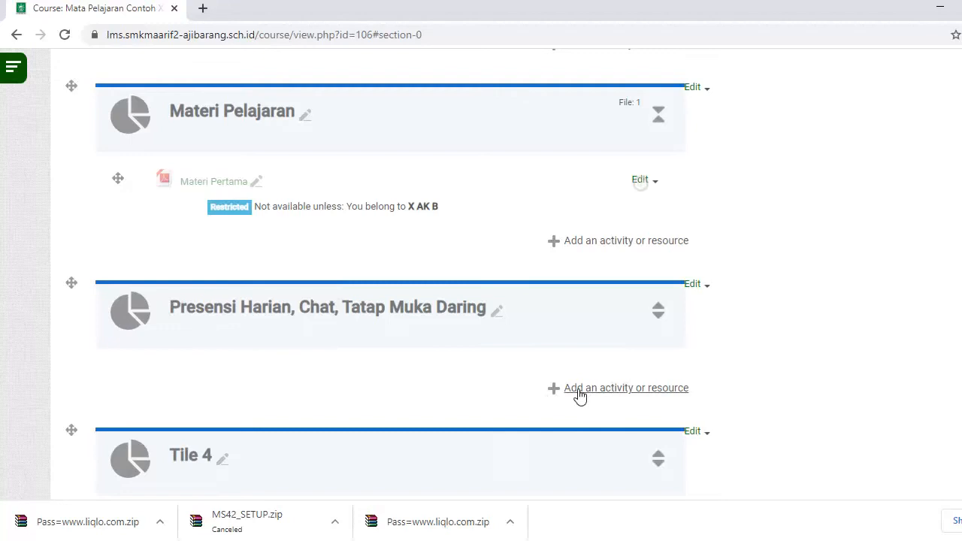
- Add an Attendance activity named Presensi Harian to the section
left_click(580, 390)
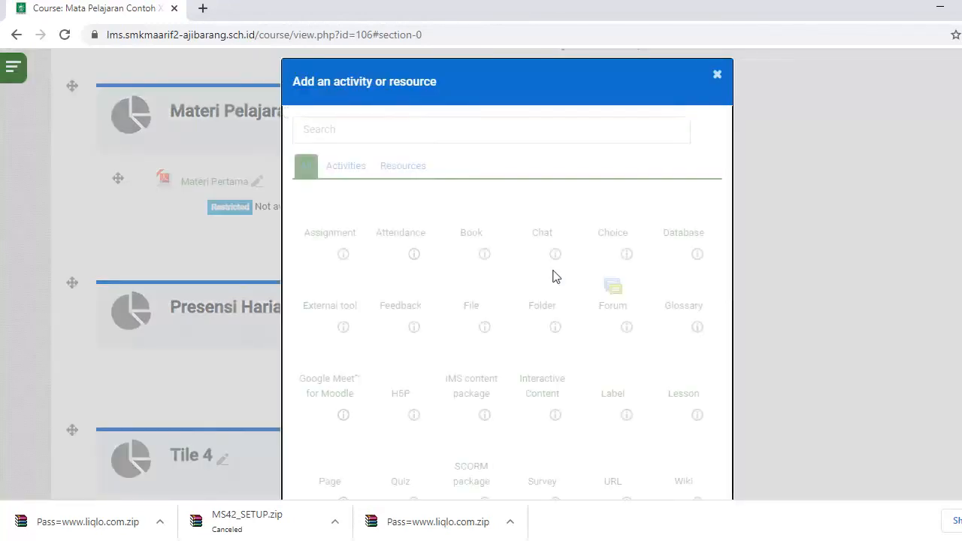
left_click(401, 218)
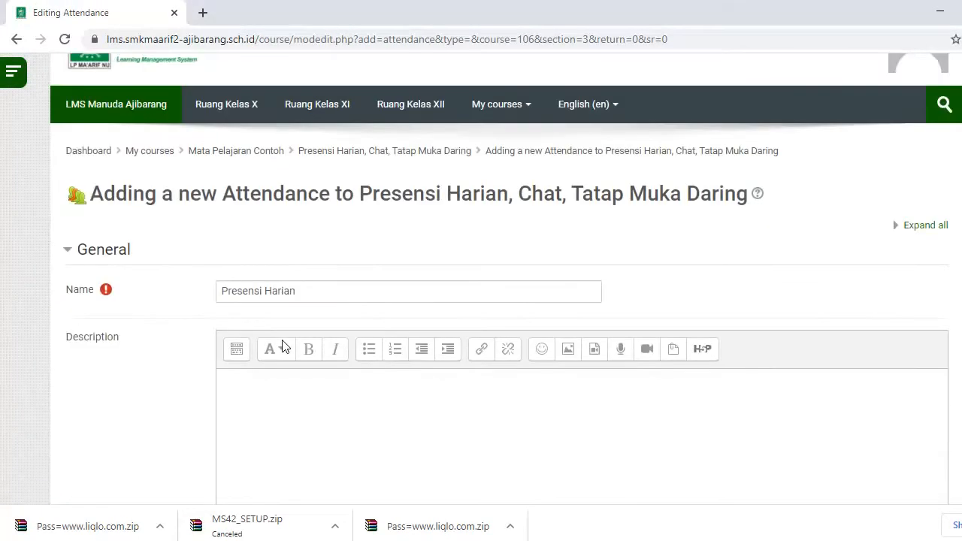
left_click(308, 292)
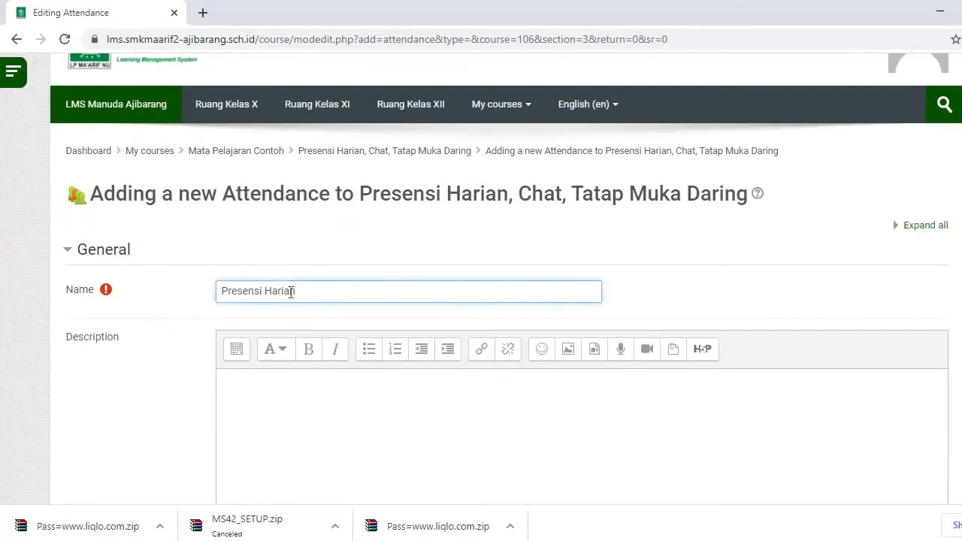
- Set completion to conditions requiring a grade, then save and return to the course
scroll(315, 338, "down", 7)
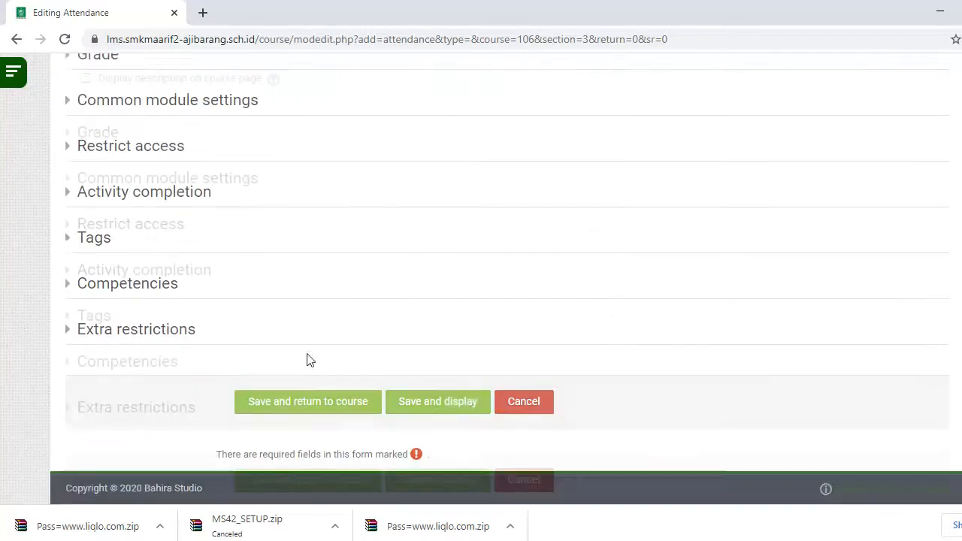
left_click(93, 187)
left_click(264, 230)
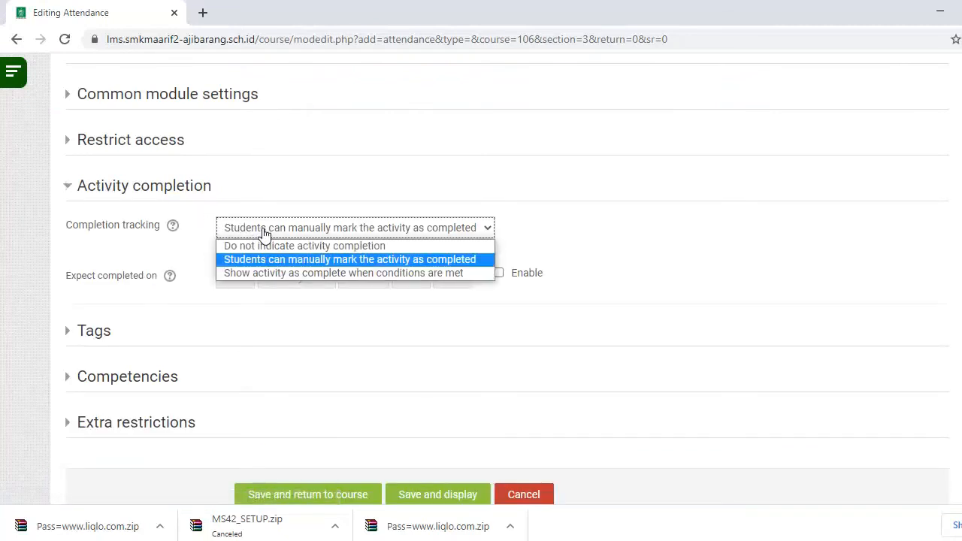
left_click(275, 274)
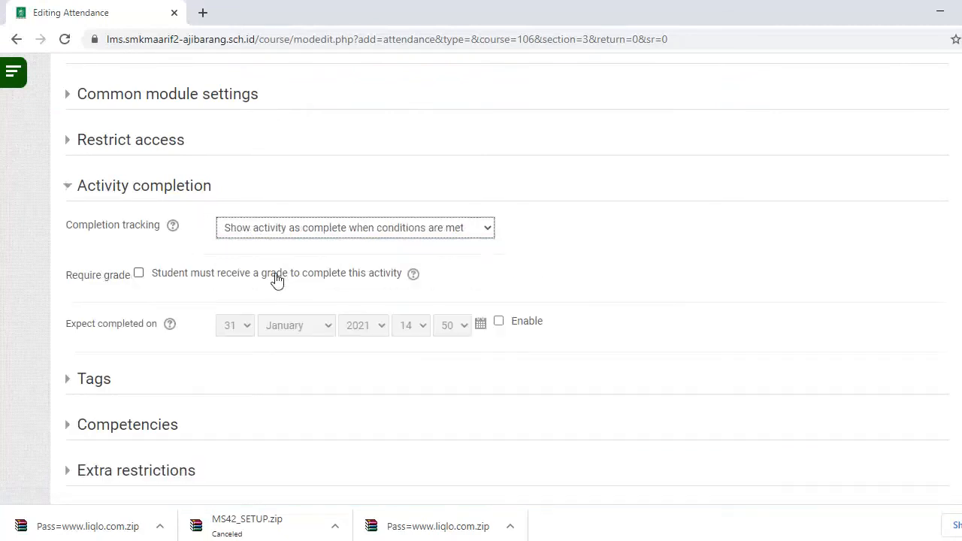
left_click(139, 273)
scroll(328, 266, "down", 2)
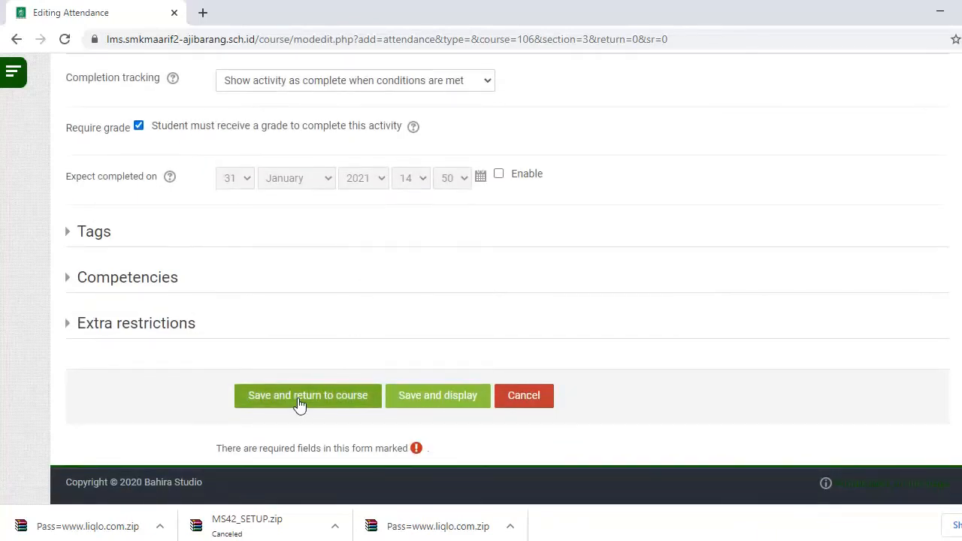
left_click(301, 399)
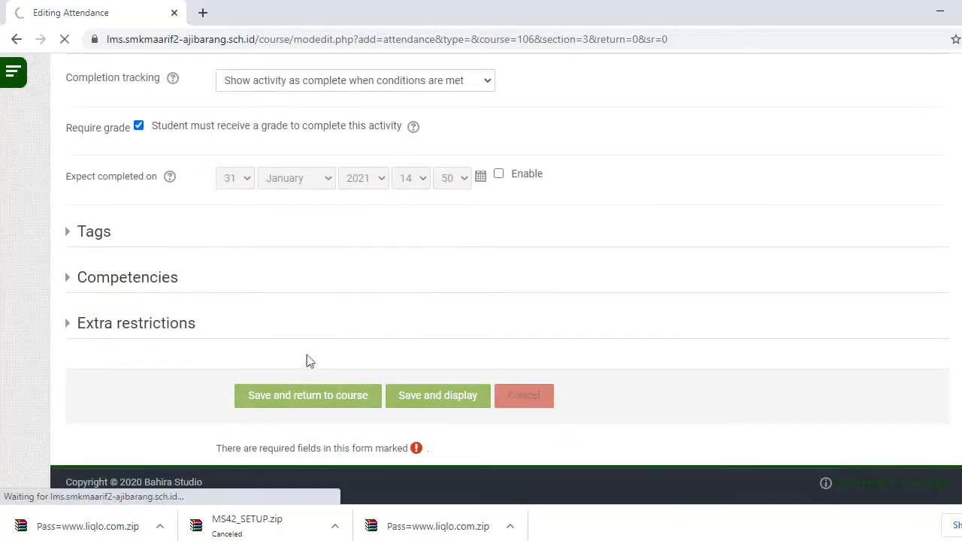
- Expand the Presensi Harian, Chat, Tatap Muka Daring tile to show the Presensi Harian activity
scroll(251, 322, "down", 4)
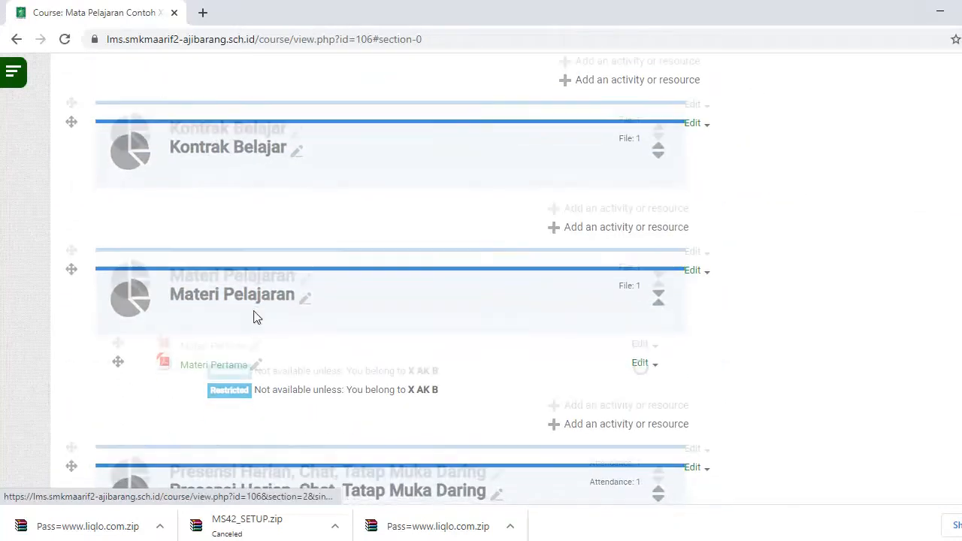
left_click(658, 272)
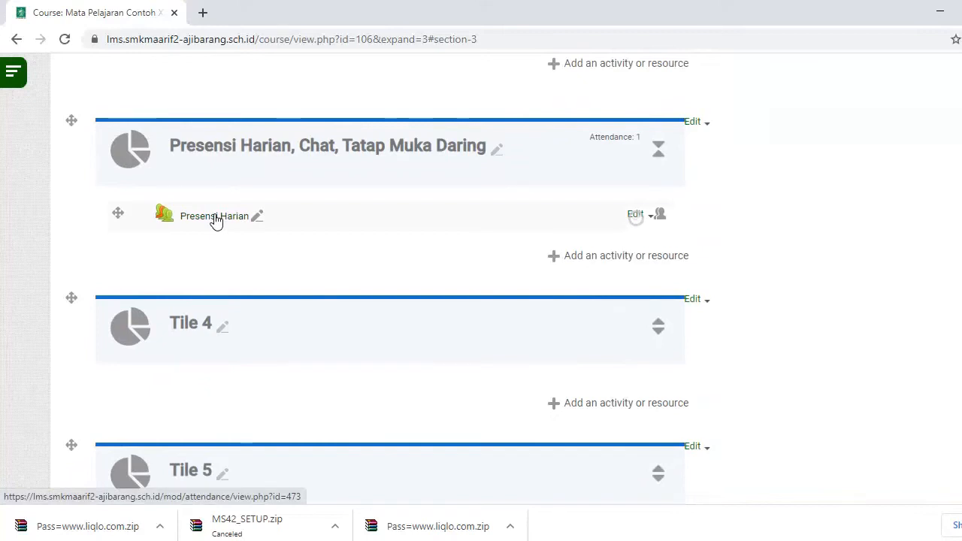
- Open Presensi Harian and bring up its Add session form for a group session
left_click(216, 217)
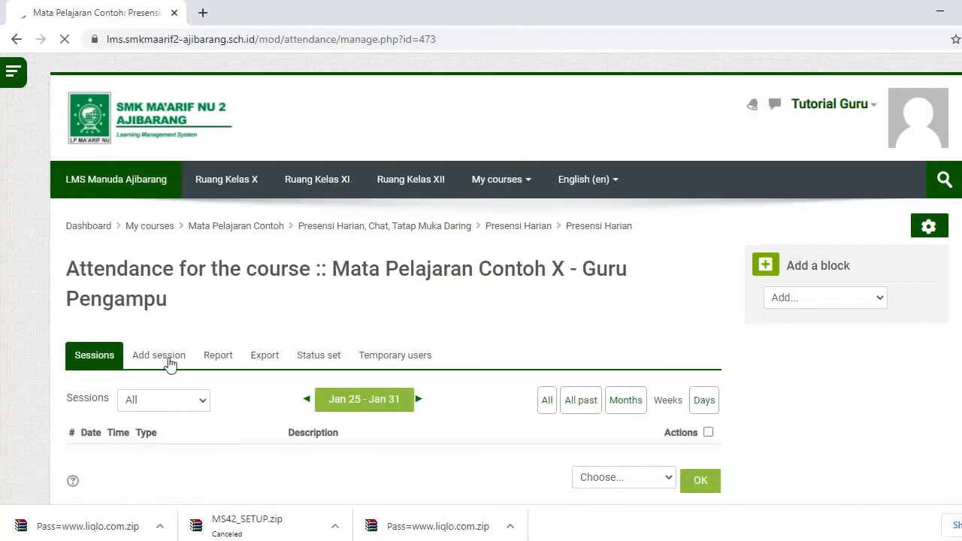
left_click(170, 344)
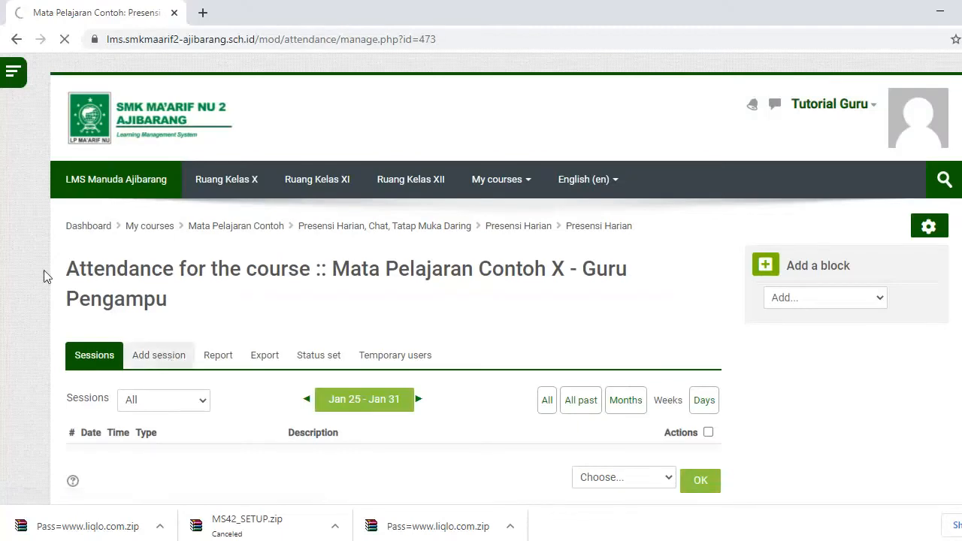
left_click(151, 352)
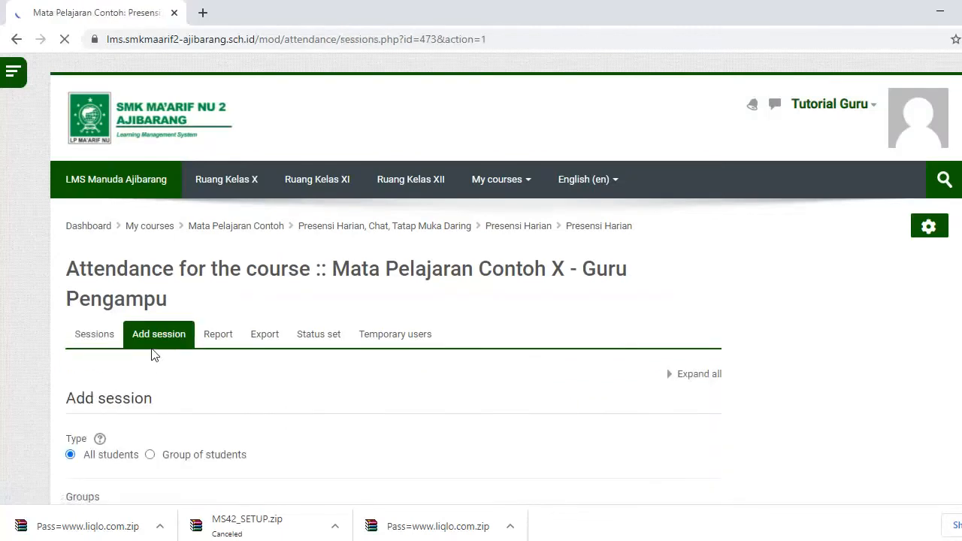
scroll(151, 352, "down", 1)
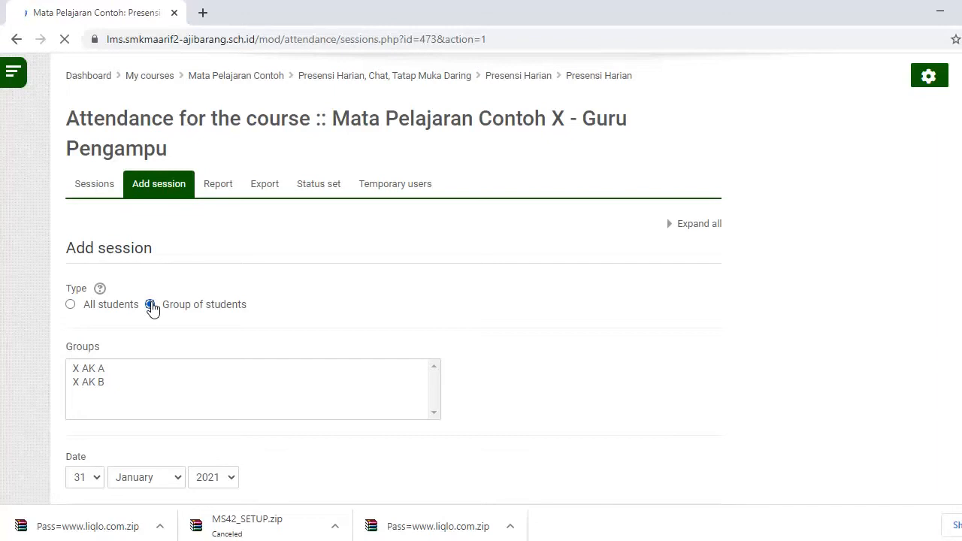
- Choose group X AK A and set the session date to 1 February 2021
left_click(86, 368)
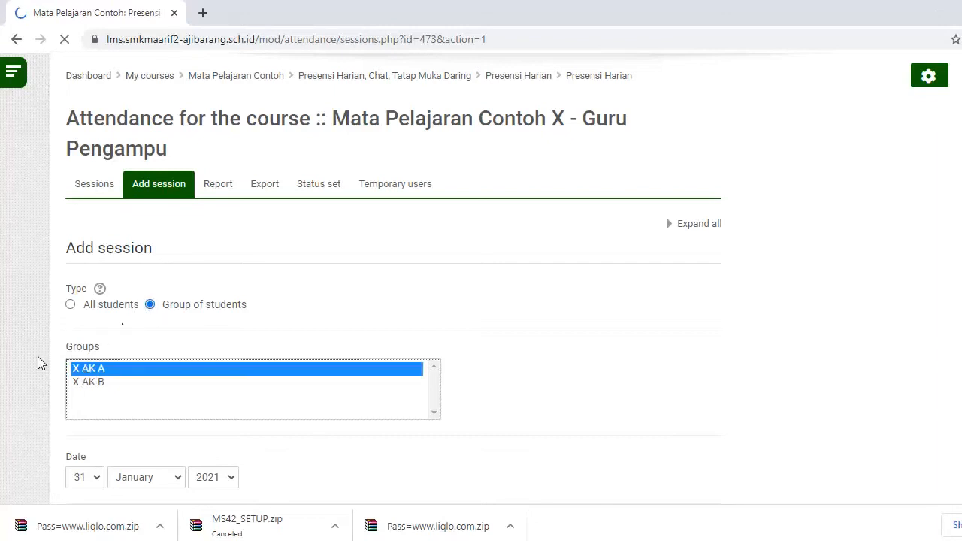
scroll(38, 363, "down", 1)
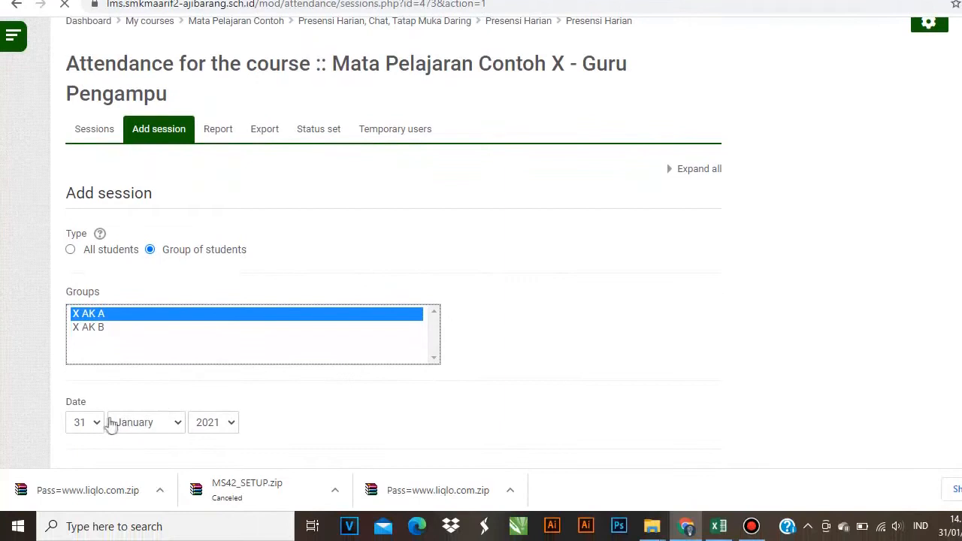
left_click(99, 425)
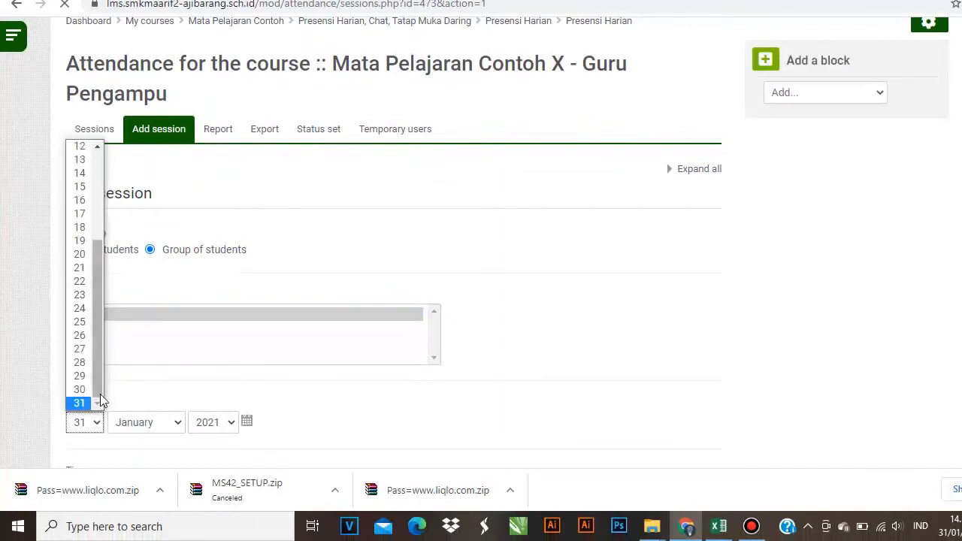
scroll(83, 361, "up", 2)
scroll(82, 361, "down", 4)
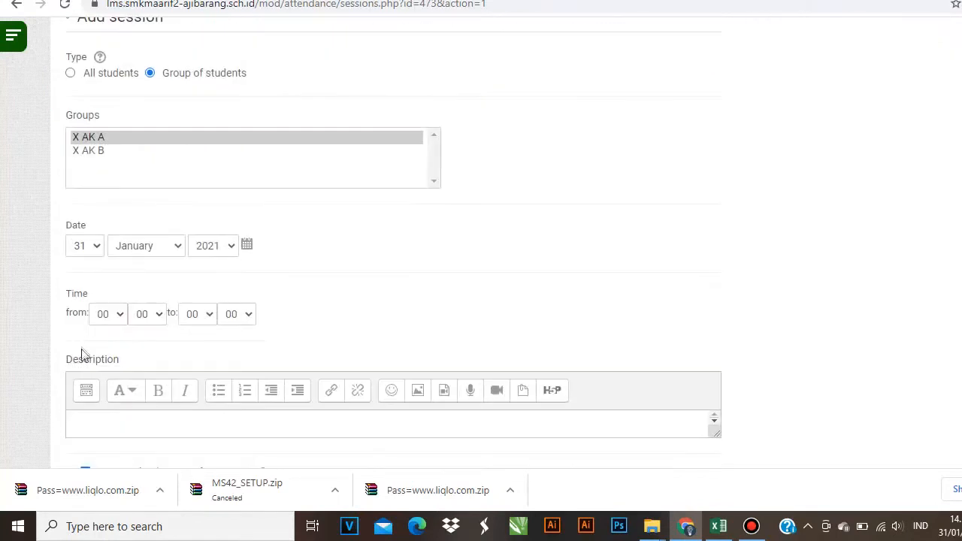
left_click(86, 246)
scroll(81, 172, "up", 2)
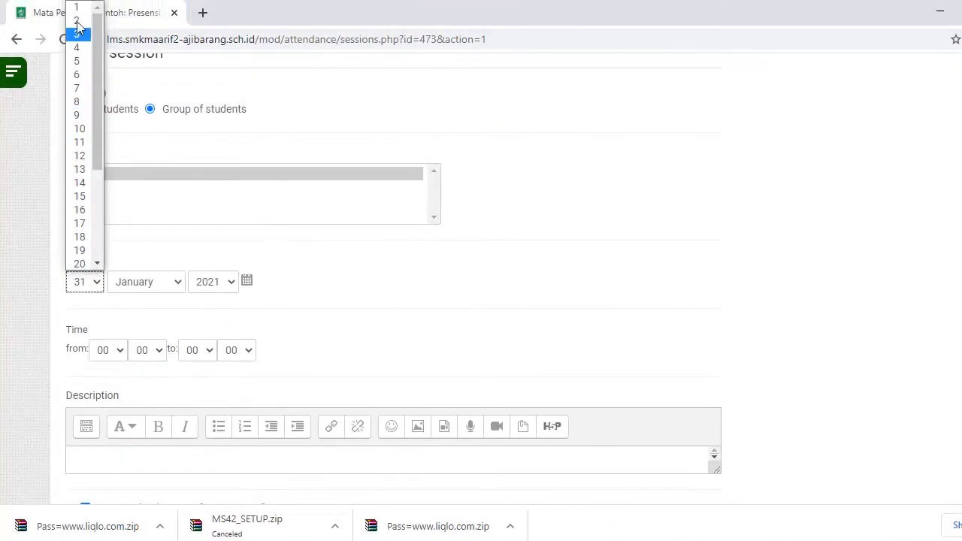
left_click(80, 7)
left_click(165, 248)
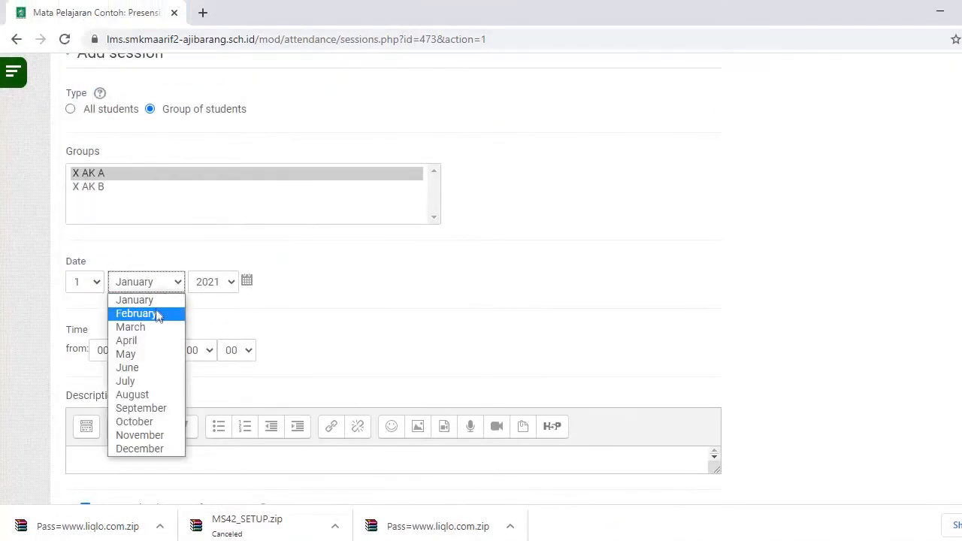
left_click(161, 312)
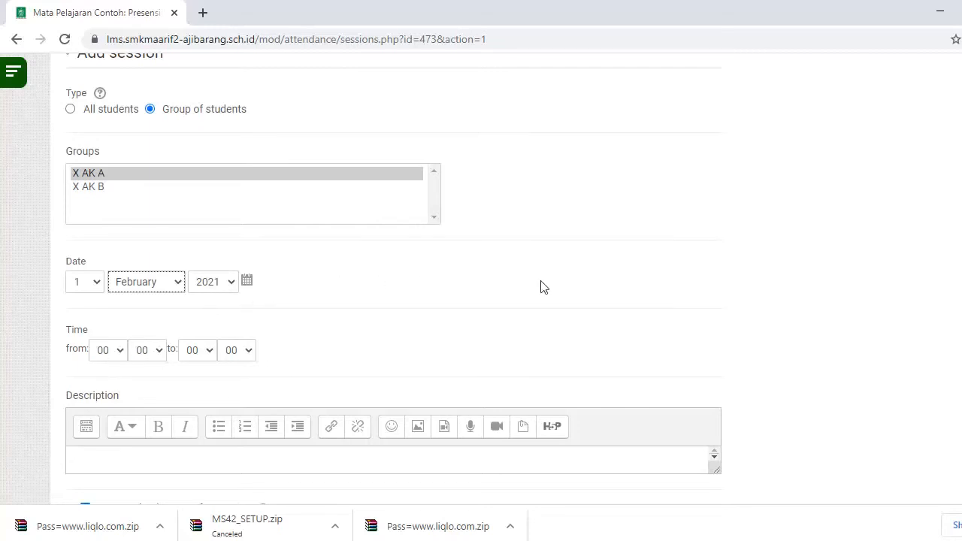
- Set the session time from 08:30 to 10:00
left_click(118, 352)
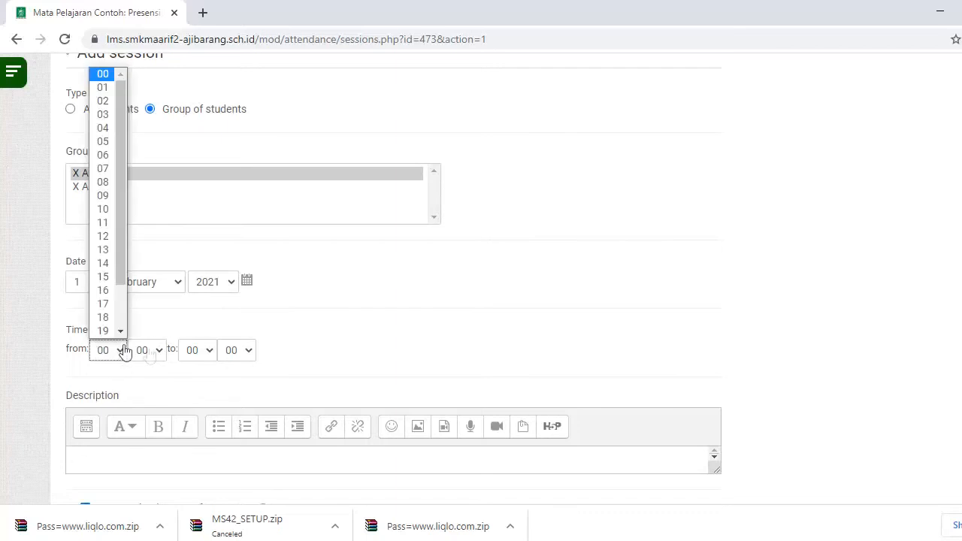
left_click(103, 183)
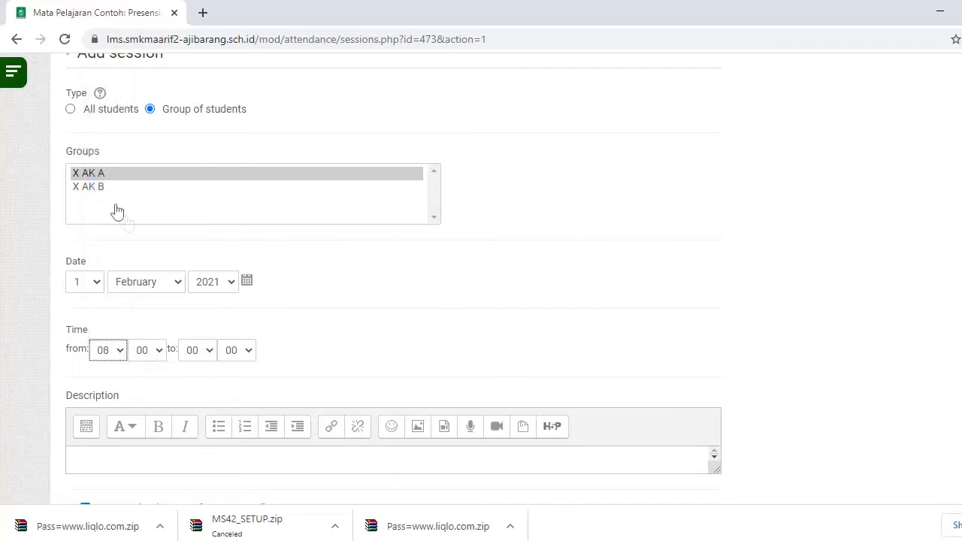
left_click(160, 350)
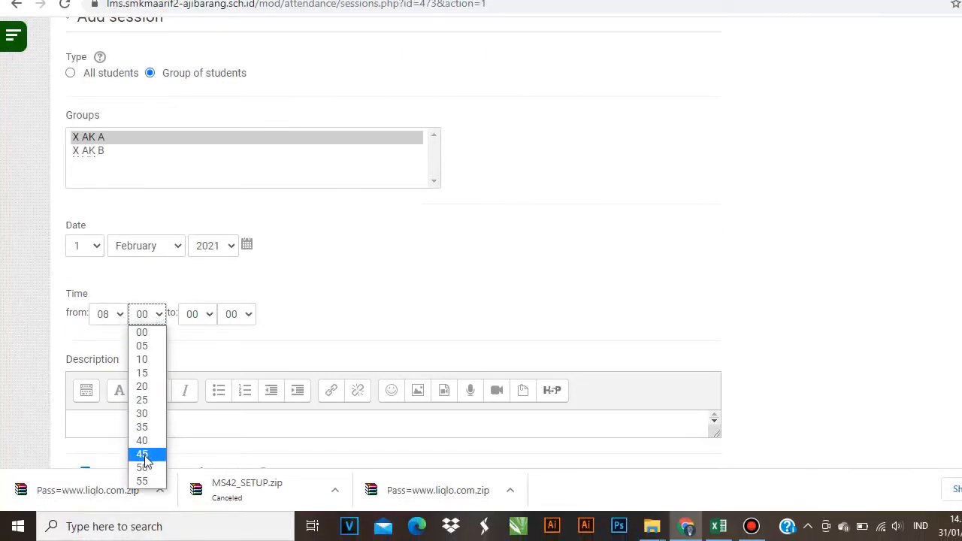
left_click(148, 414)
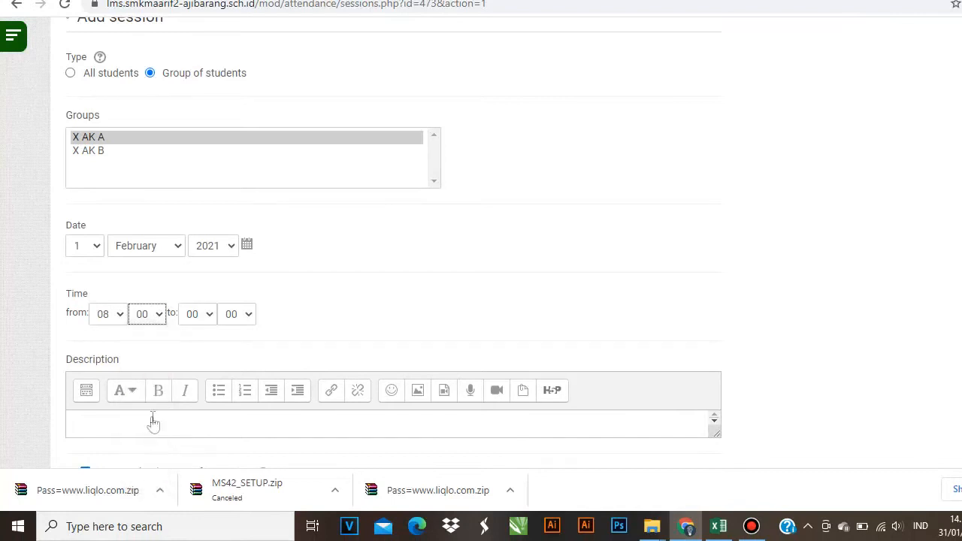
left_click(207, 318)
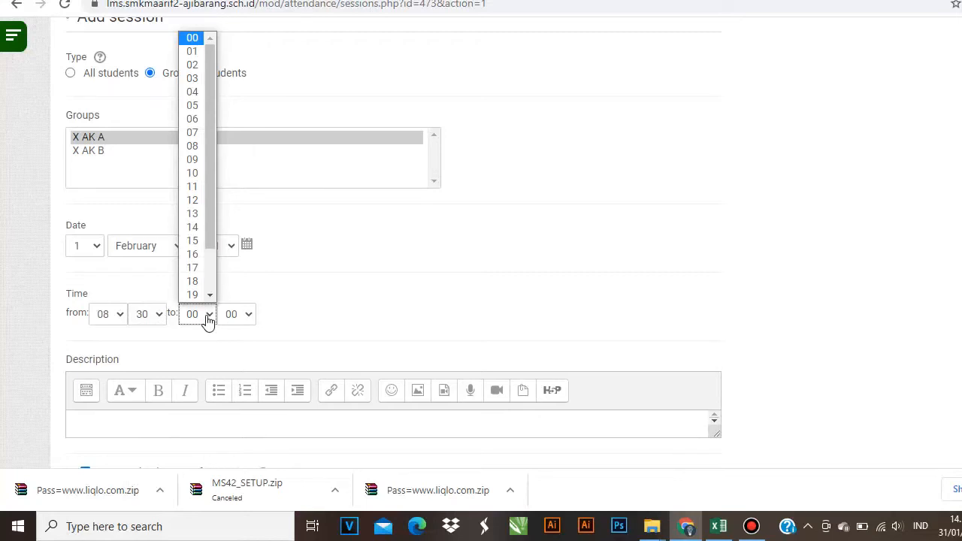
left_click(192, 174)
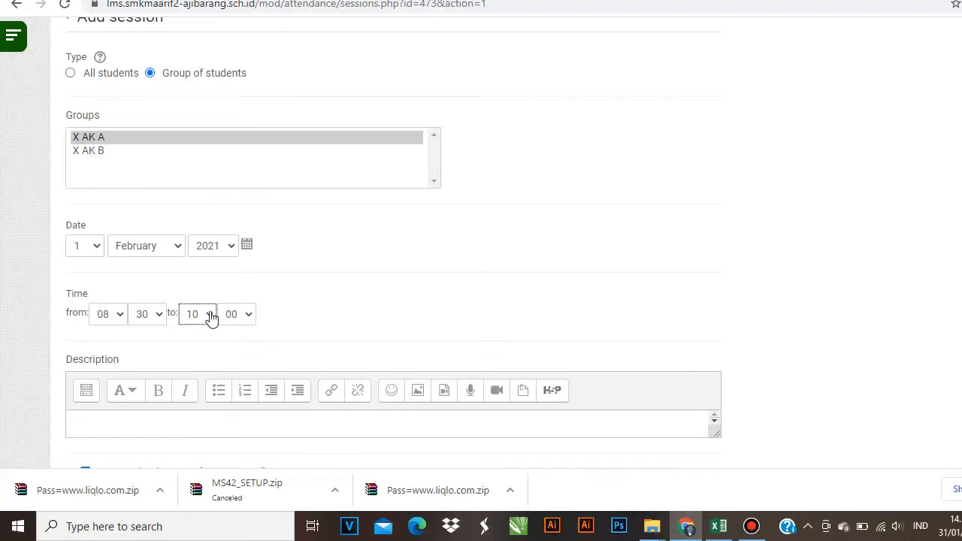
scroll(122, 307, "down", 3)
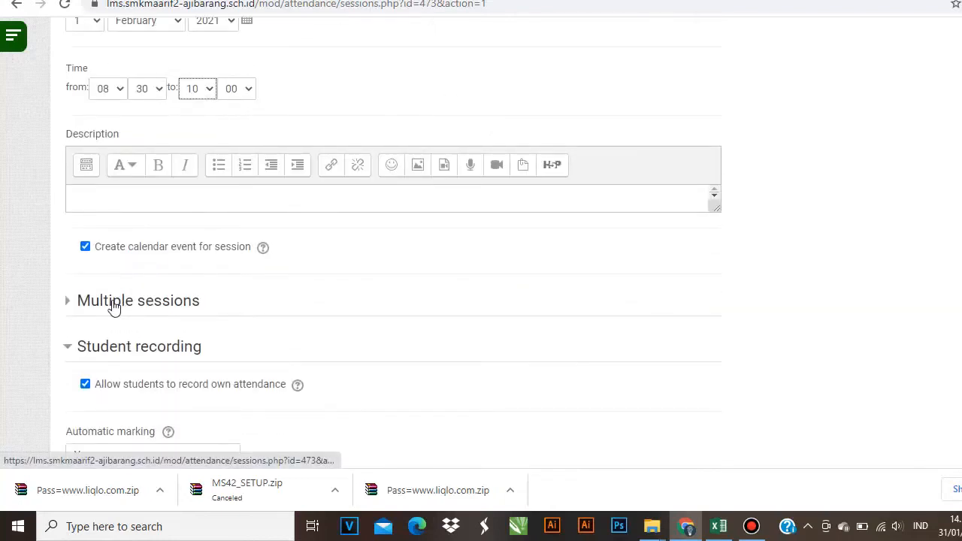
- Turn on Multiple sessions repeating every Monday
left_click(112, 306)
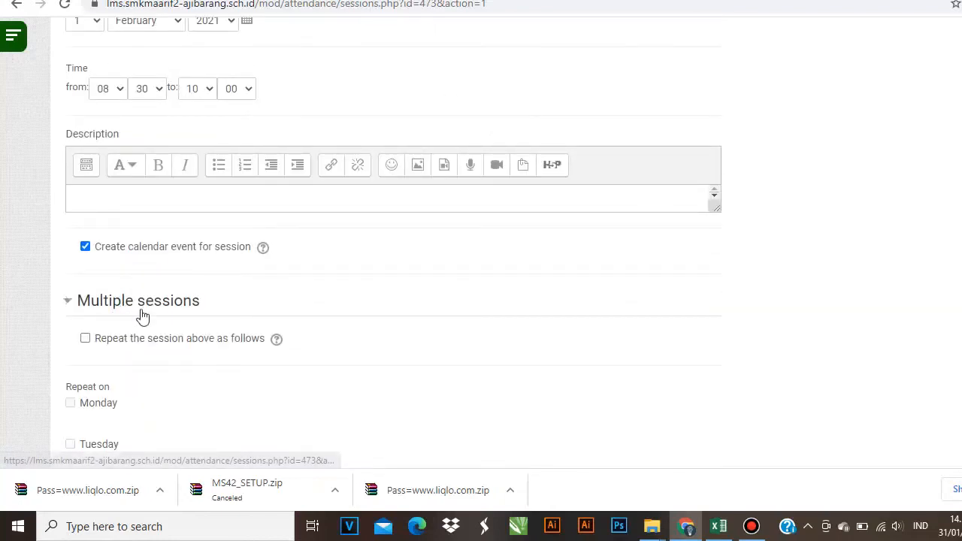
scroll(142, 315, "down", 1)
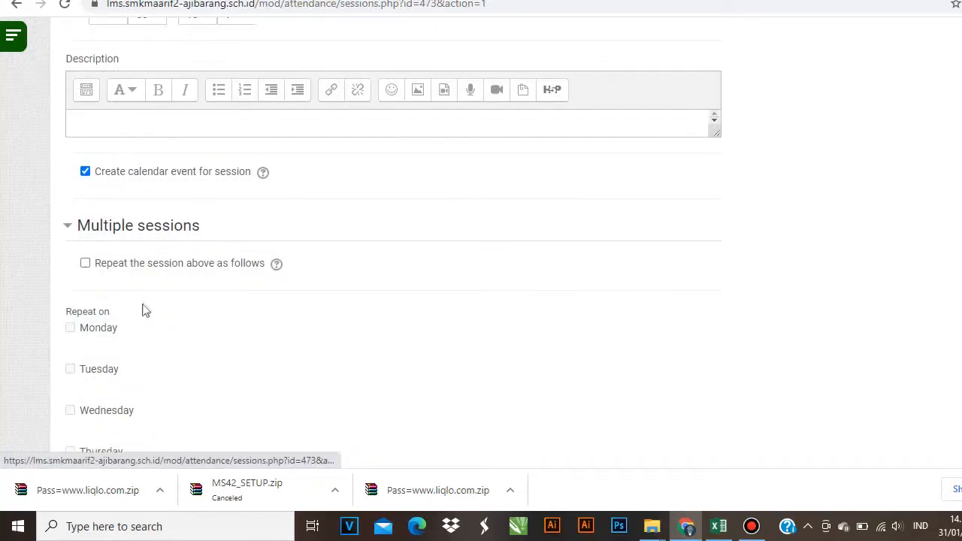
left_click(86, 264)
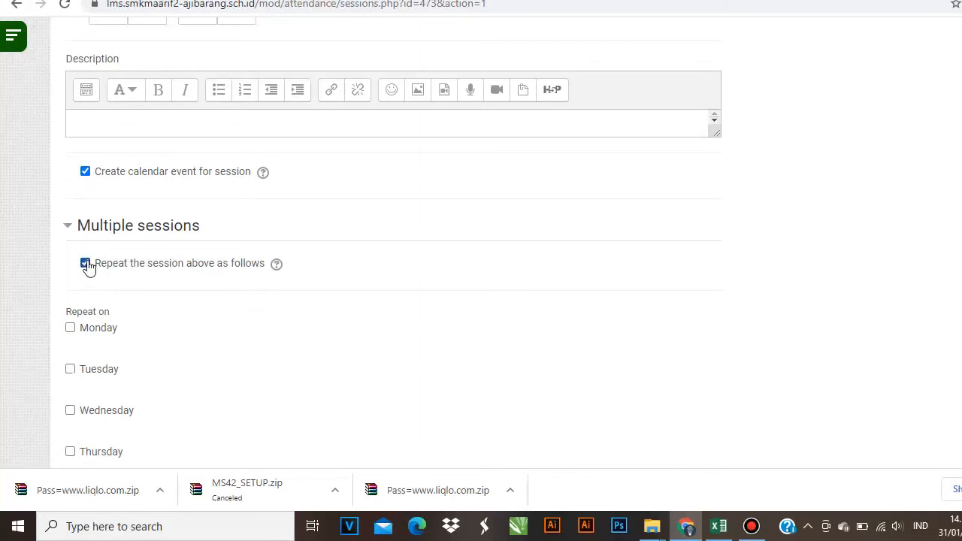
left_click(71, 328)
scroll(151, 233, "down", 4)
scroll(132, 230, "down", 1)
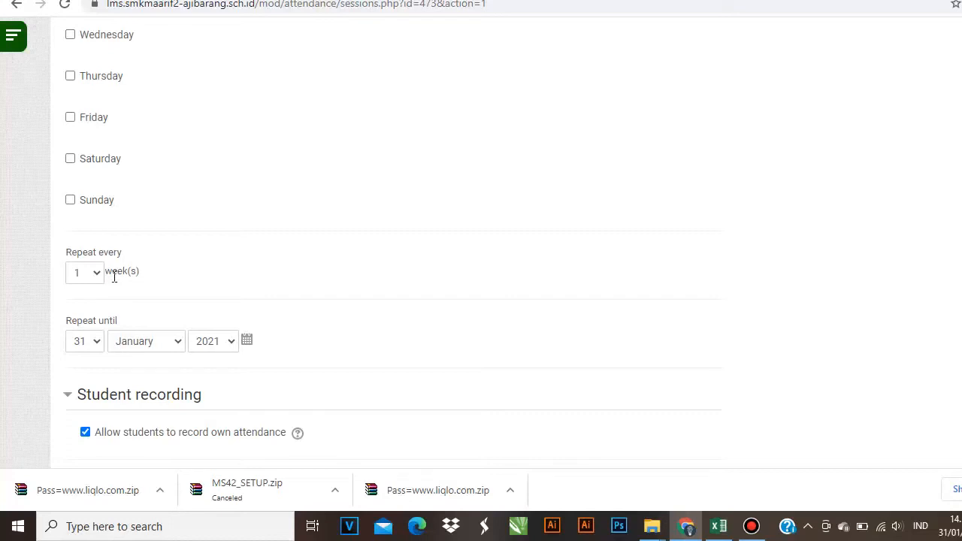
scroll(114, 275, "up", 3)
scroll(112, 238, "down", 3)
- Set the repeat end date to 31 May 2021 and add the sessions
left_click(98, 345)
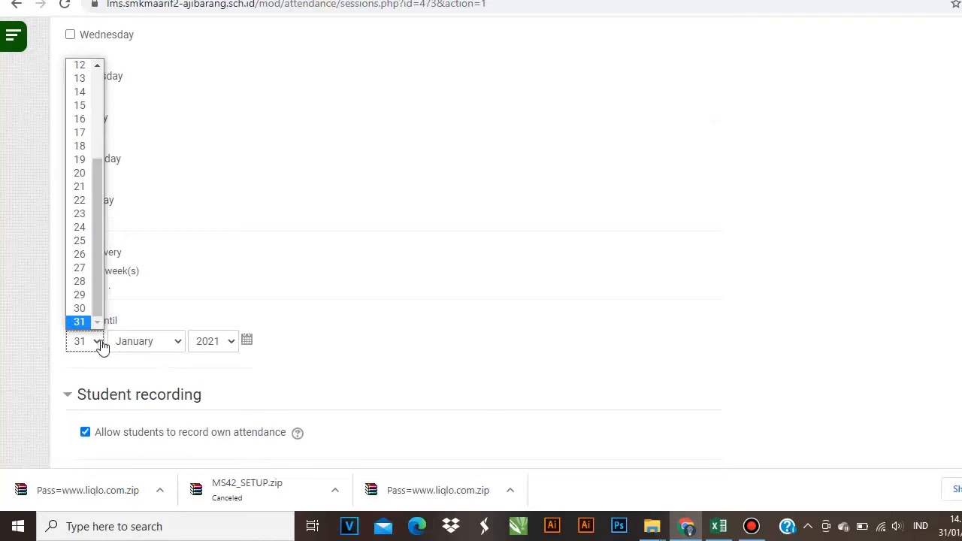
left_click(81, 321)
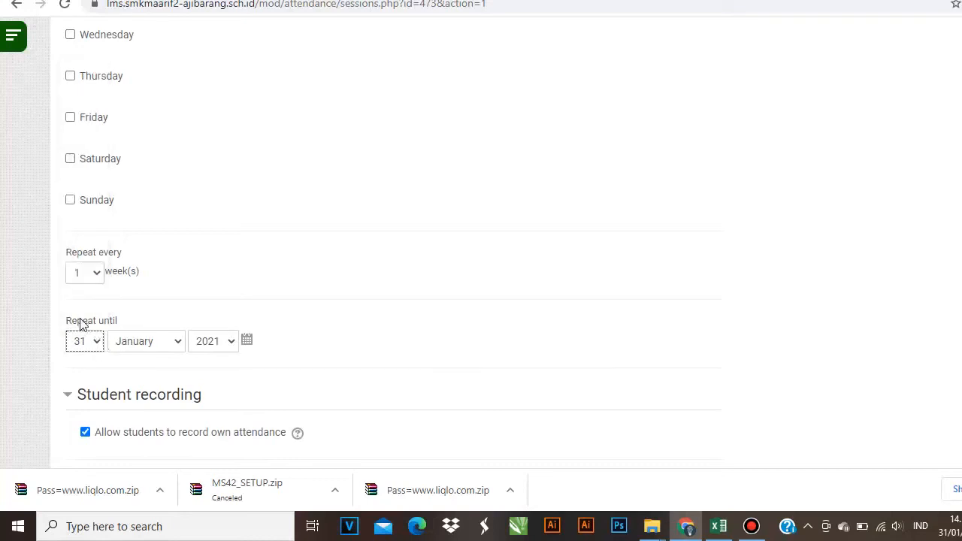
left_click(176, 339)
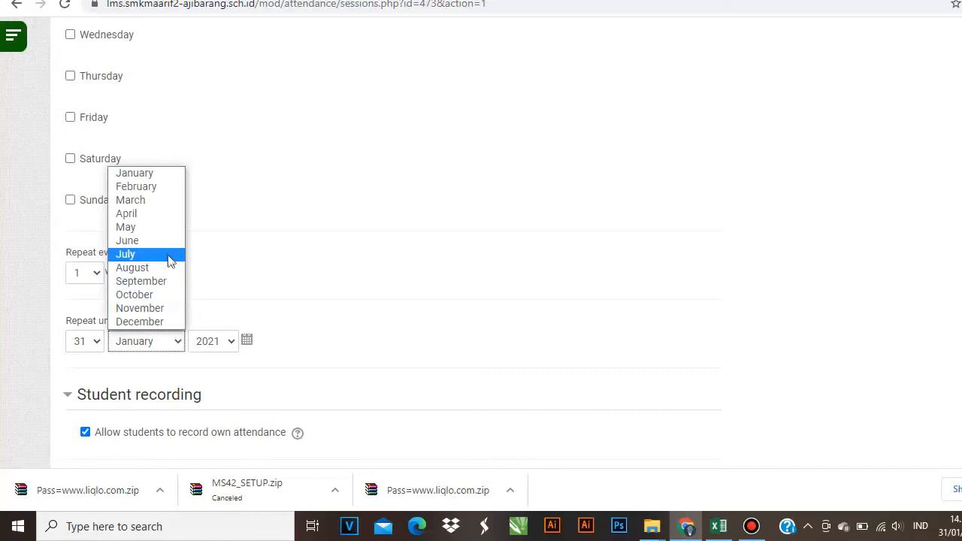
left_click(163, 227)
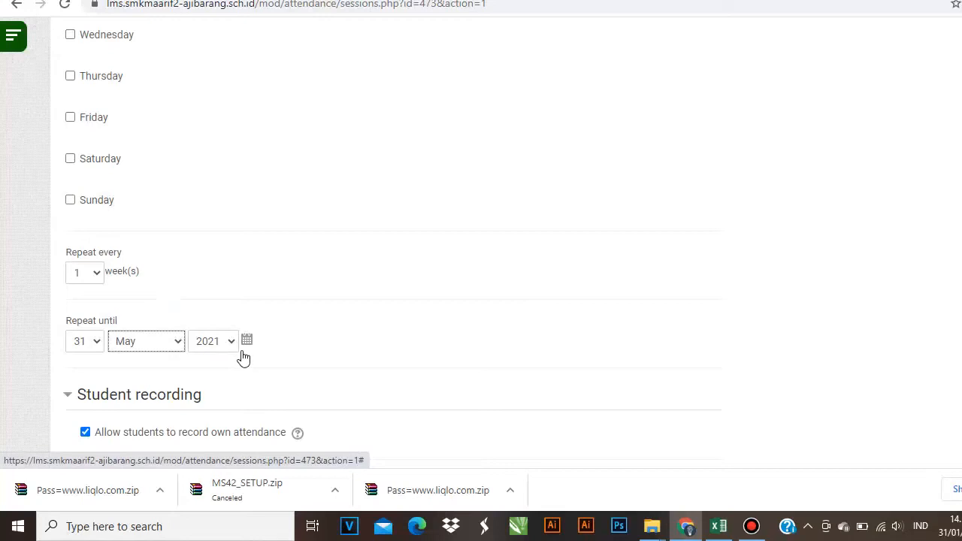
scroll(243, 358, "down", 5)
left_click(107, 334)
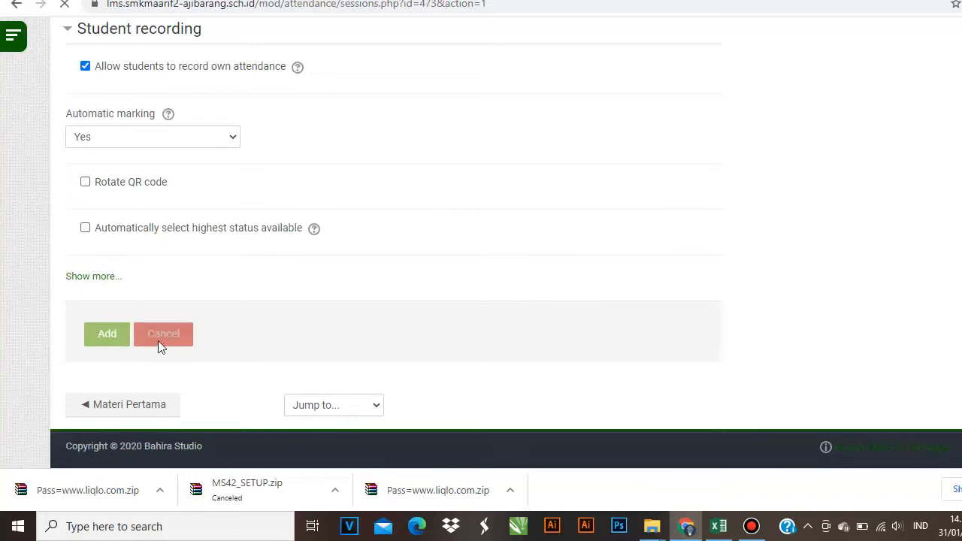
- Scroll through the list of 18 Monday sessions for X AK A, 1 Feb–31 May 2021
scroll(114, 394, "up", 1)
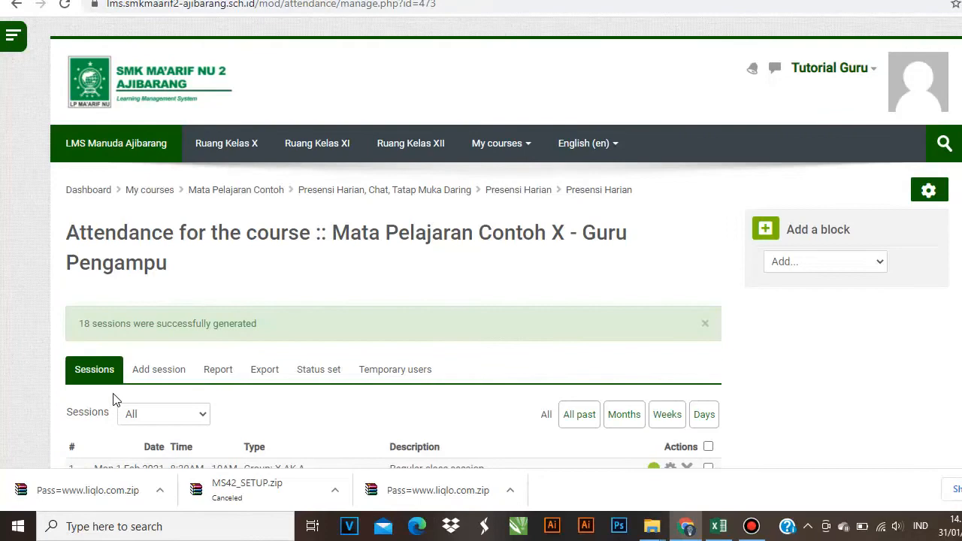
scroll(121, 361, "down", 3)
scroll(129, 313, "down", 2)
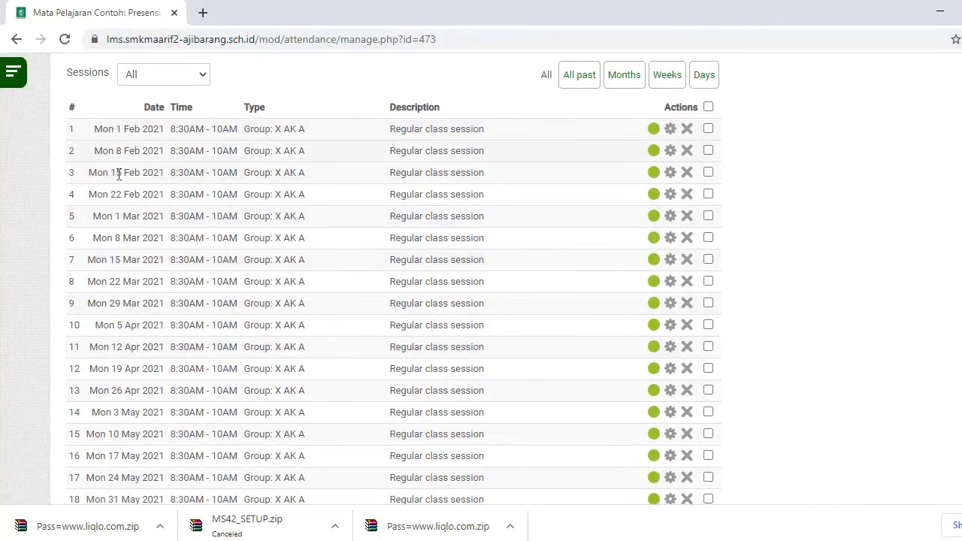
scroll(112, 259, "down", 2)
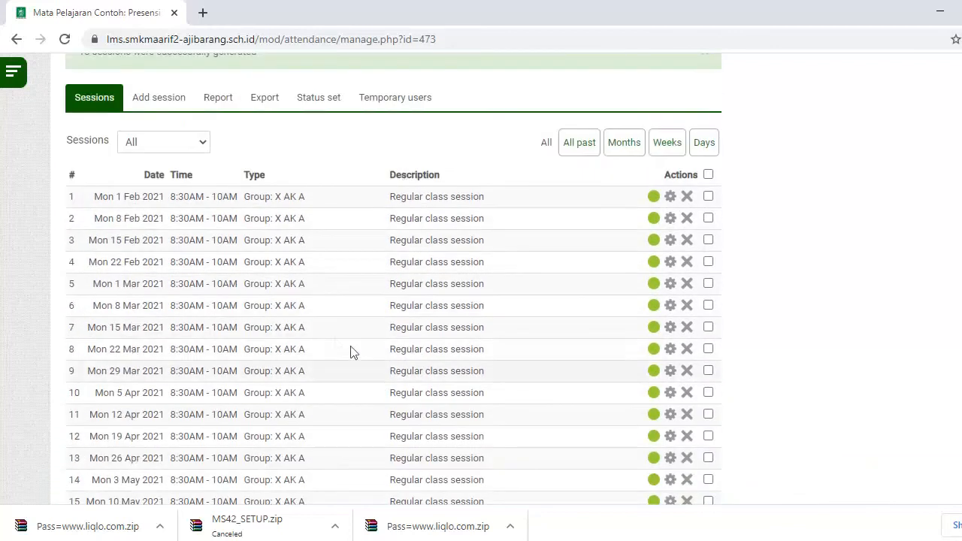
- Start another Add session form for a group of students and view its date choices
left_click(159, 101)
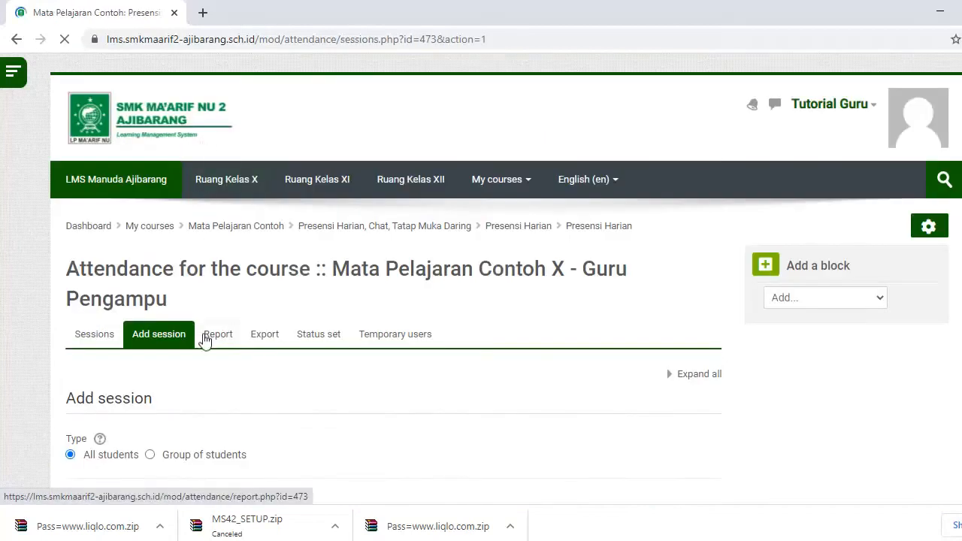
scroll(195, 330, "down", 2)
left_click(167, 304)
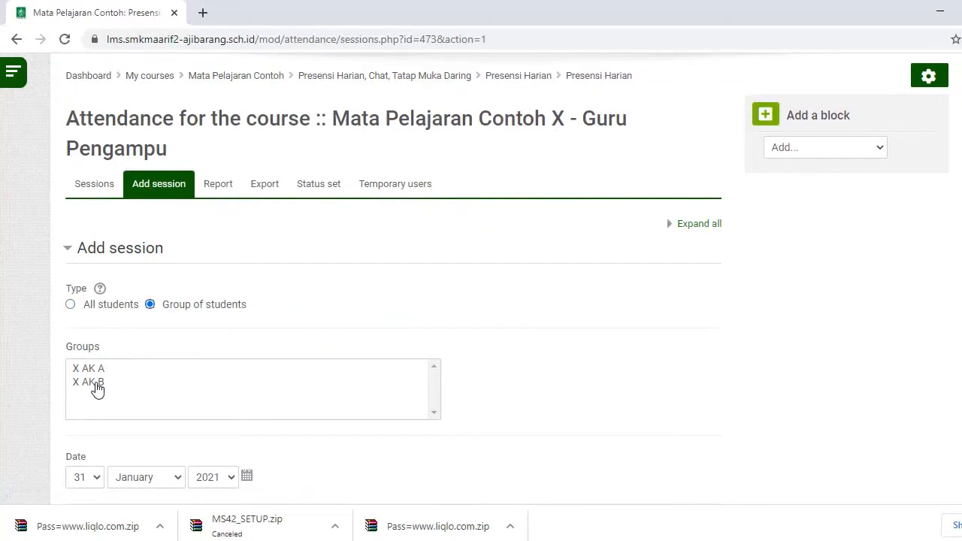
scroll(102, 406, "down", 2)
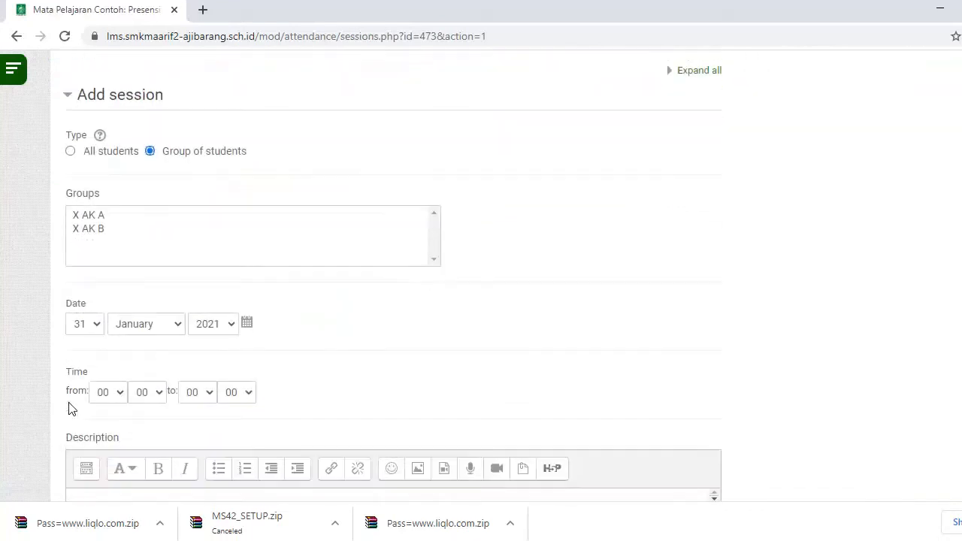
left_click(99, 324)
- Cancel the unsaved second session and open the attendance Status set for editing
scroll(248, 361, "down", 3)
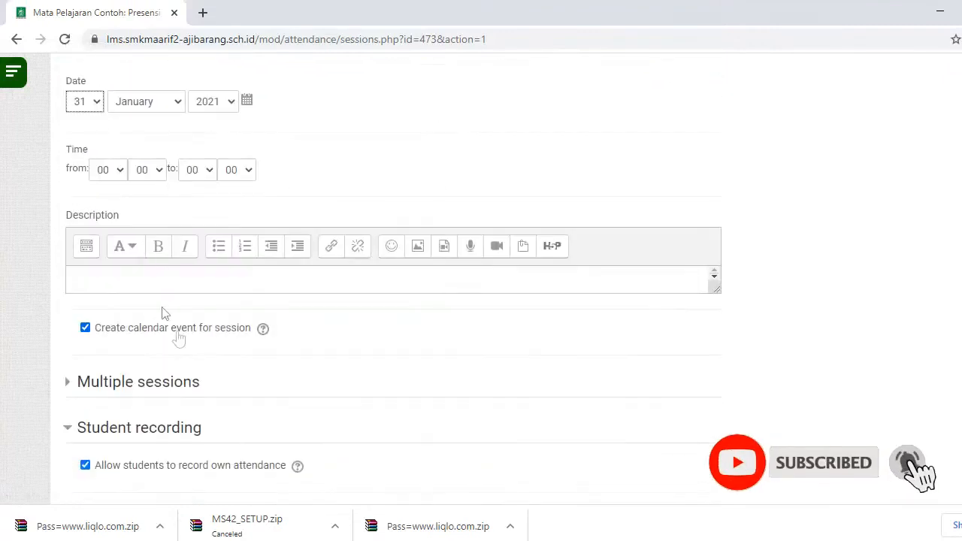
scroll(363, 223, "down", 2)
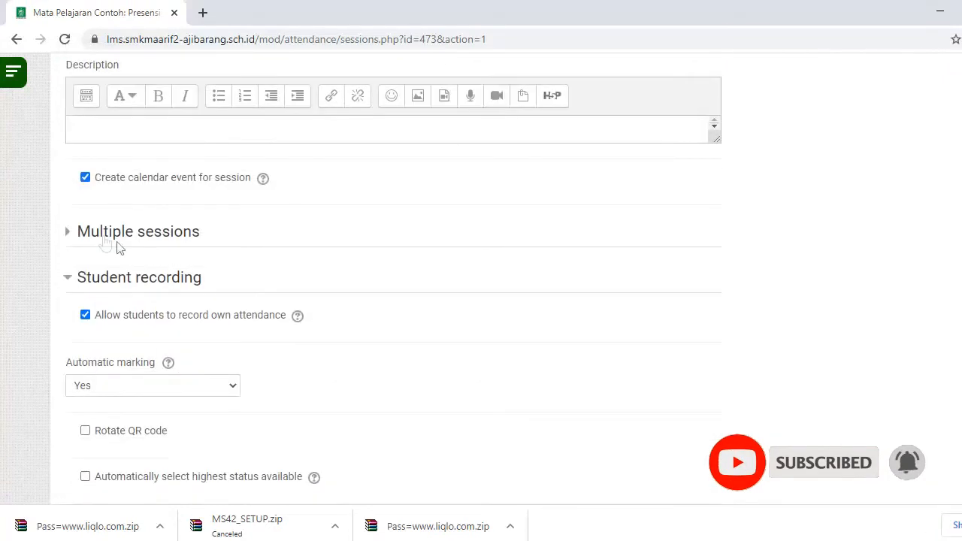
left_click(98, 235)
scroll(97, 391, "down", 1)
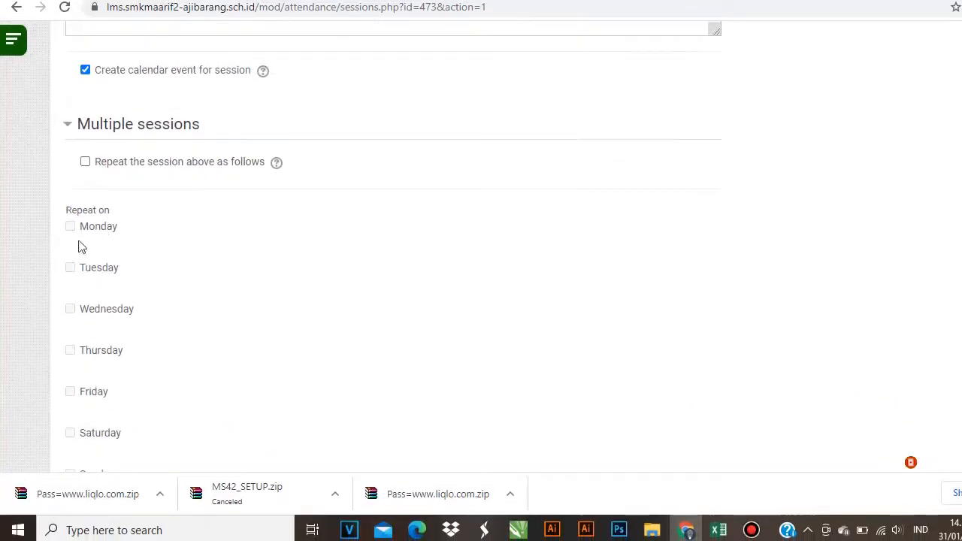
scroll(125, 275, "down", 4)
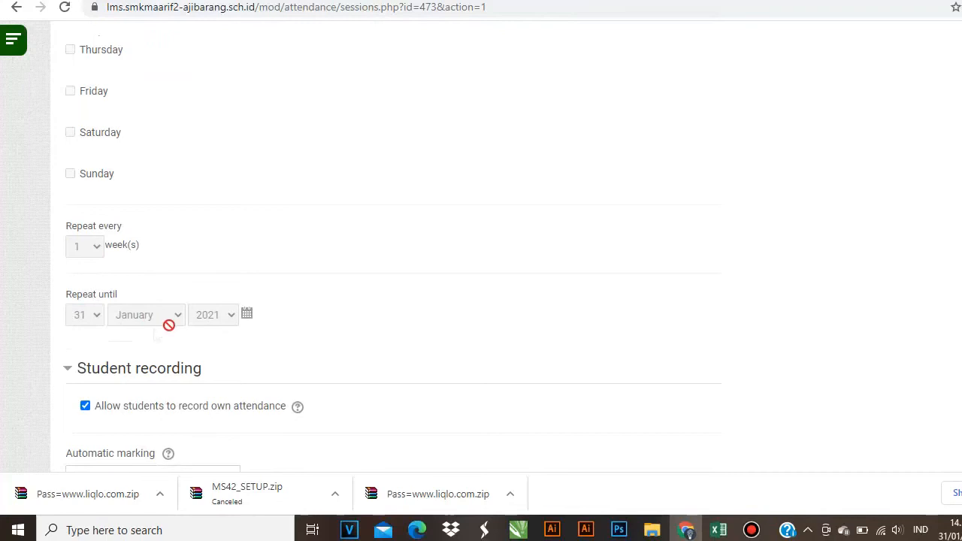
scroll(167, 346, "down", 2)
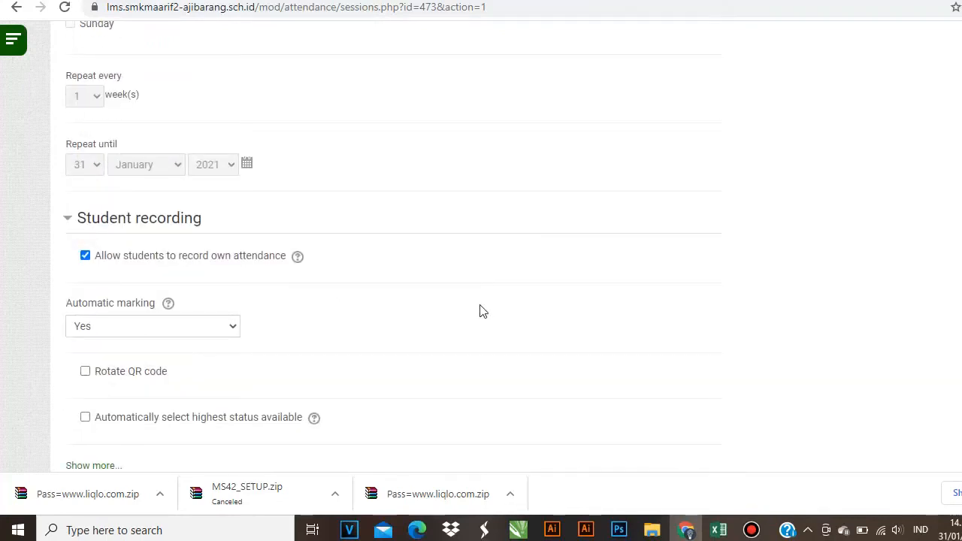
scroll(472, 313, "down", 2)
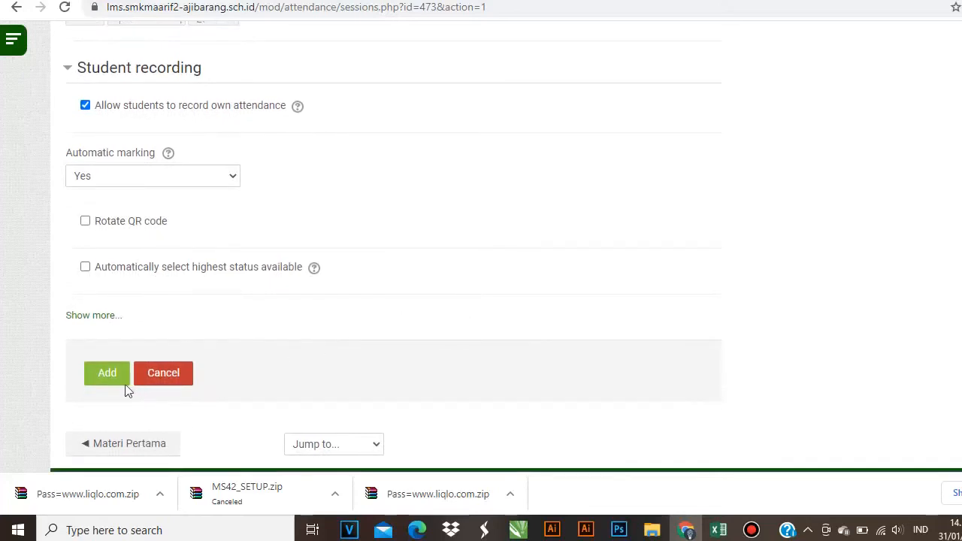
left_click(182, 377)
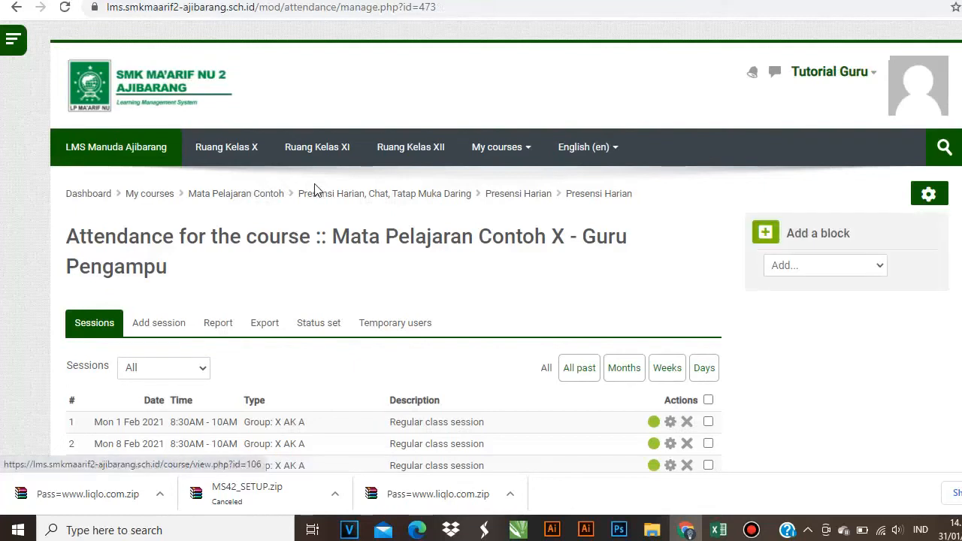
scroll(499, 278, "down", 2)
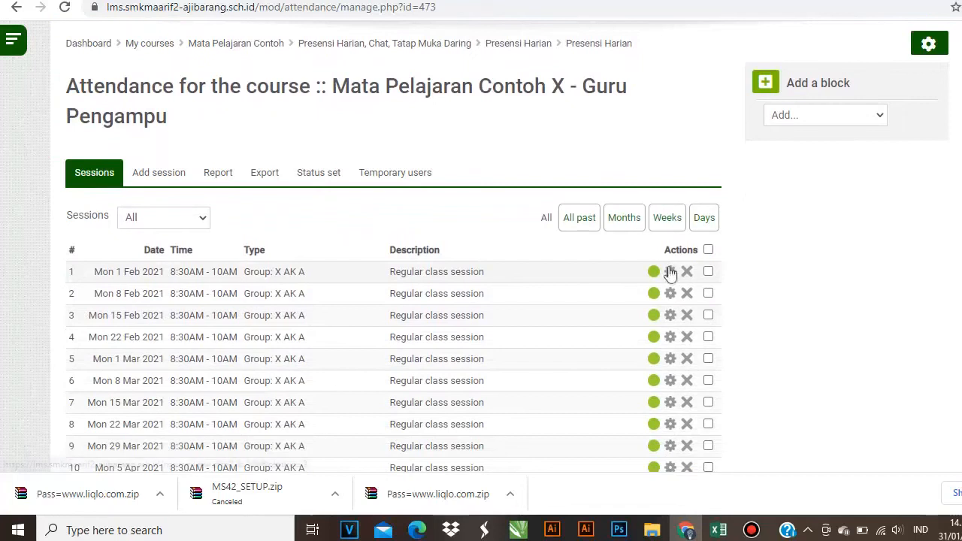
left_click(318, 172)
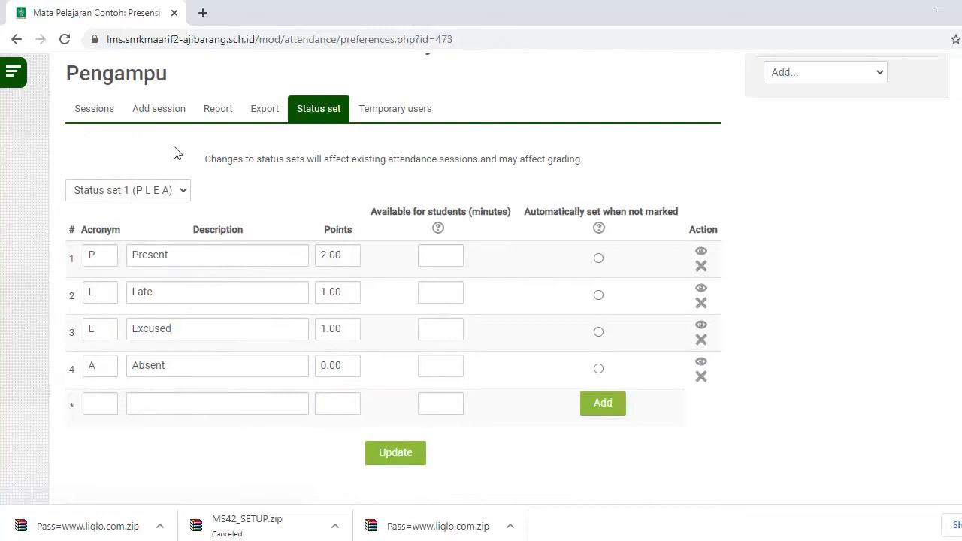
- Rename the statuses to H HADIR, I IZIN, S SAKIT and A ALPHA
scroll(215, 133, "up", 1)
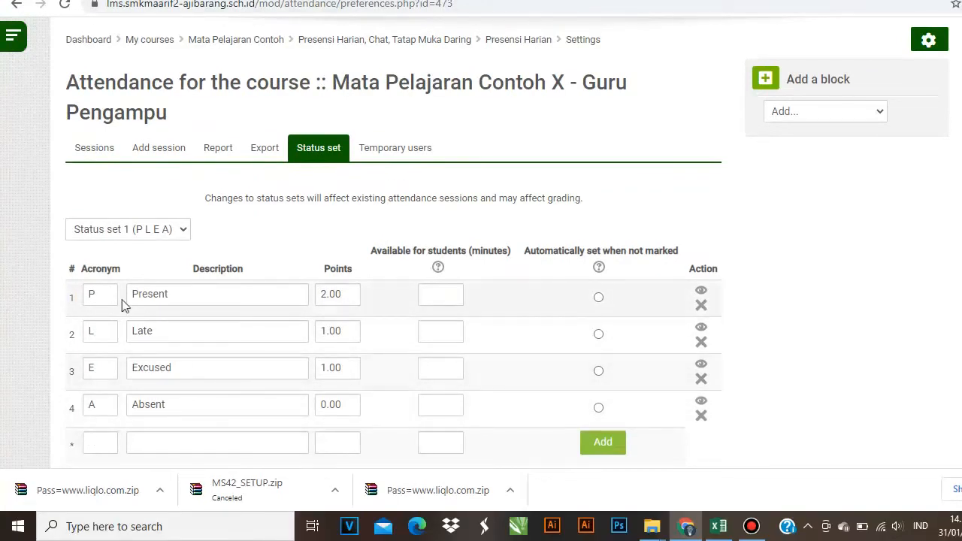
double_click(88, 293)
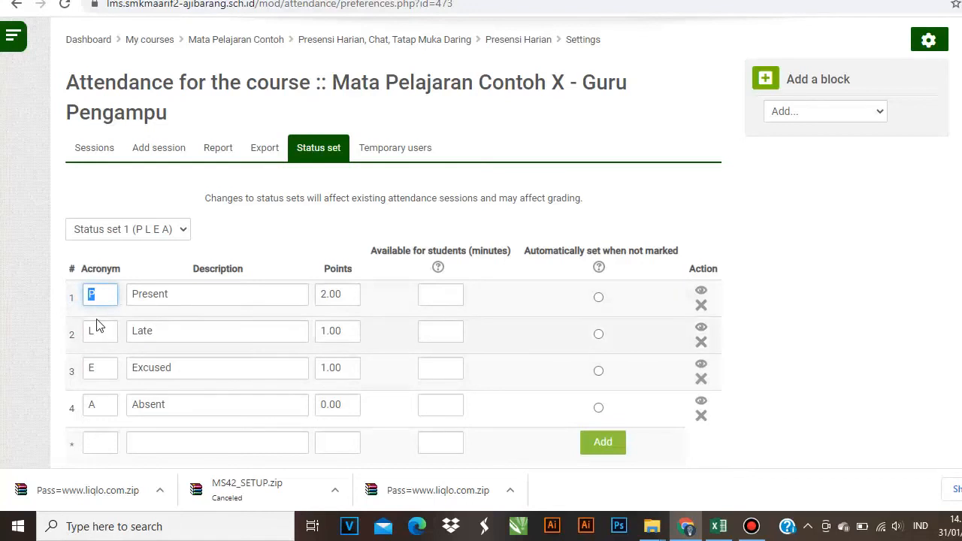
type("H")
key("Tab")
type("HADIR")
double_click(87, 331)
type("I")
key("Tab")
type("IZ")
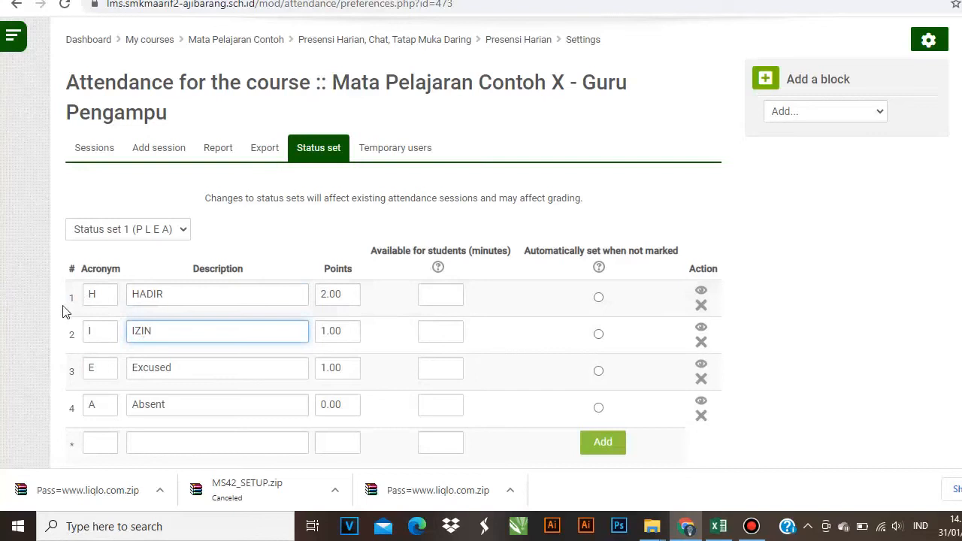
double_click(95, 368)
type("S")
key("Tab")
type("SAK")
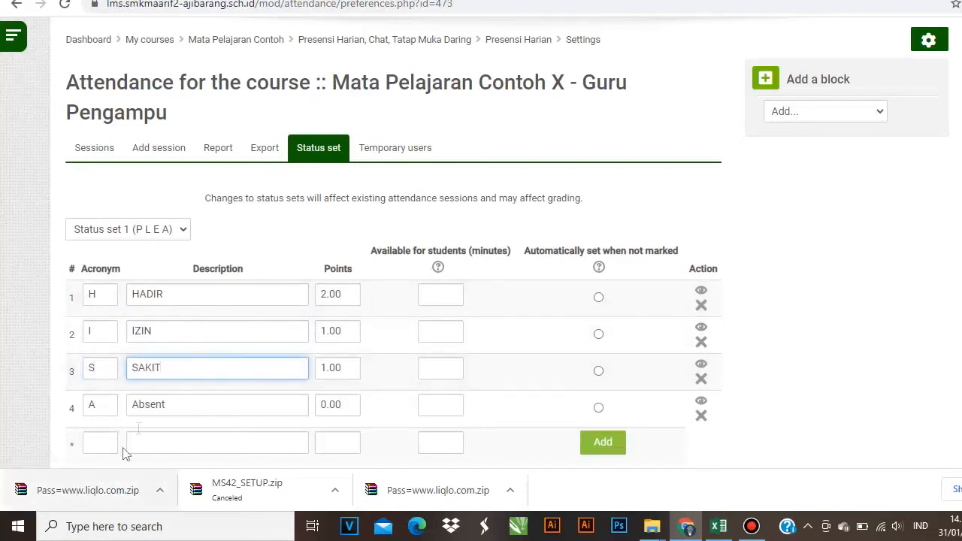
left_click_drag(163, 404, 125, 399)
type("ALPHA")
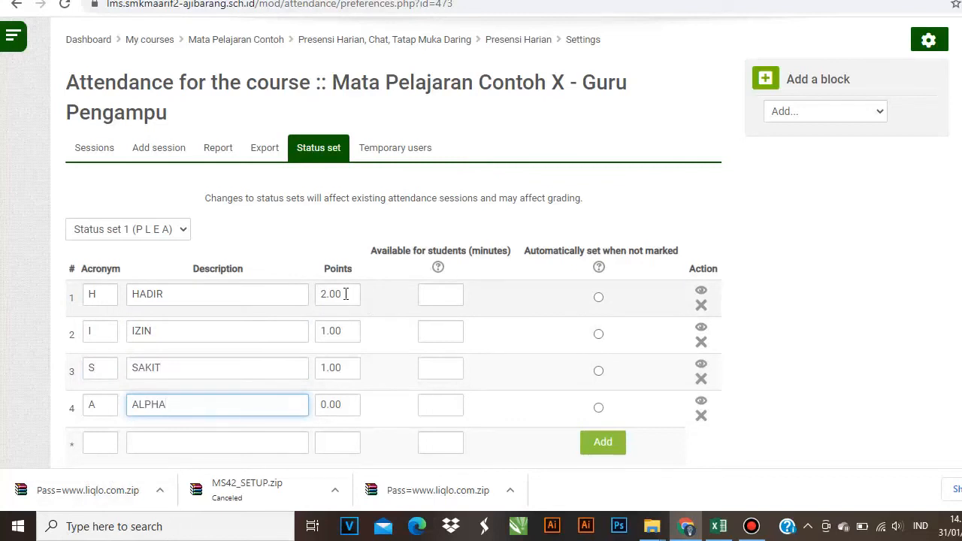
- Set the status points to 1, 0 and 0 for HADIR, IZIN and SAKIT
double_click(344, 294)
type("1")
double_click(344, 330)
type("0")
left_click_drag(351, 367, 308, 363)
type("0")
scroll(726, 388, "down", 2)
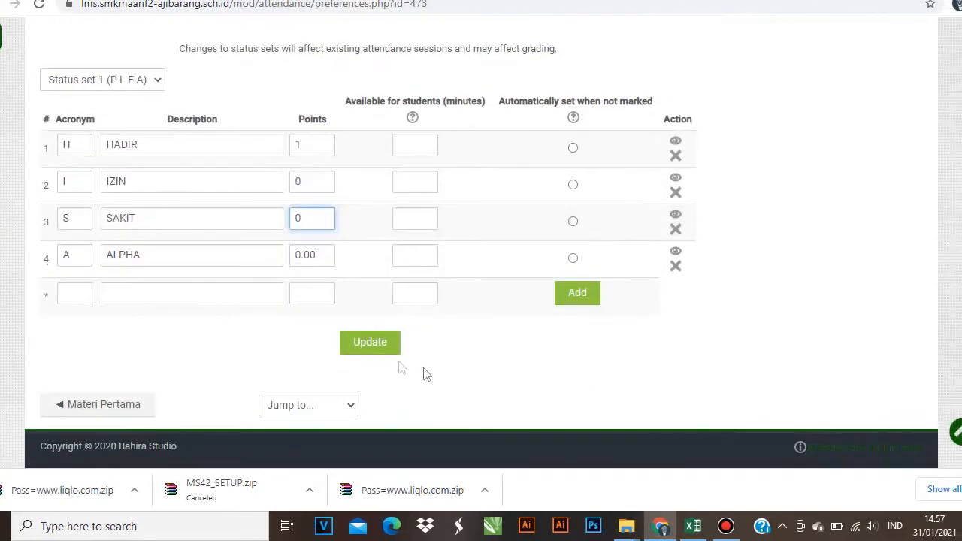
- Save the updated status set and return to the Dashboard
left_click(373, 342)
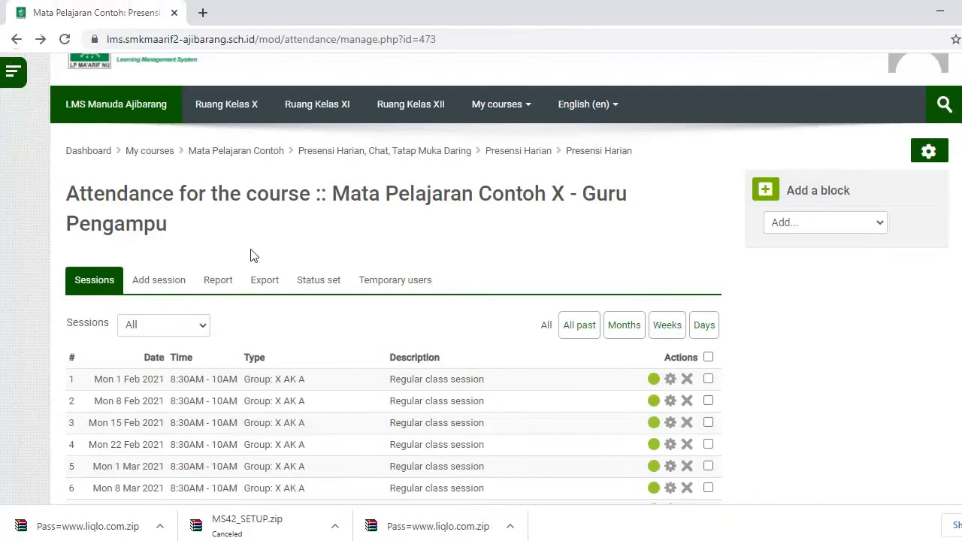
left_click(328, 156)
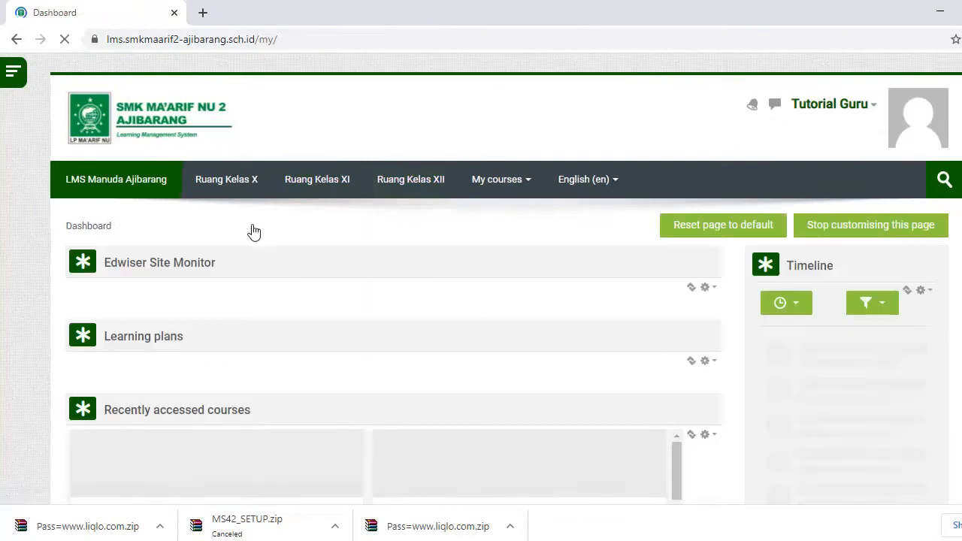
scroll(323, 304, "down", 2)
scroll(323, 303, "up", 2)
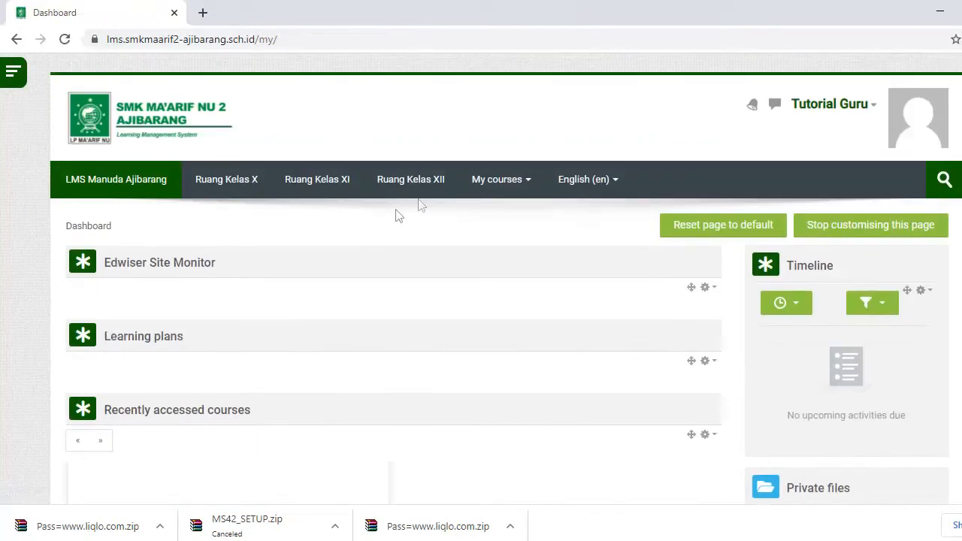
- Open Mata Pelajaran Contoh from My courses and scroll to the Presensi Harian section
left_click(492, 180)
left_click(495, 215)
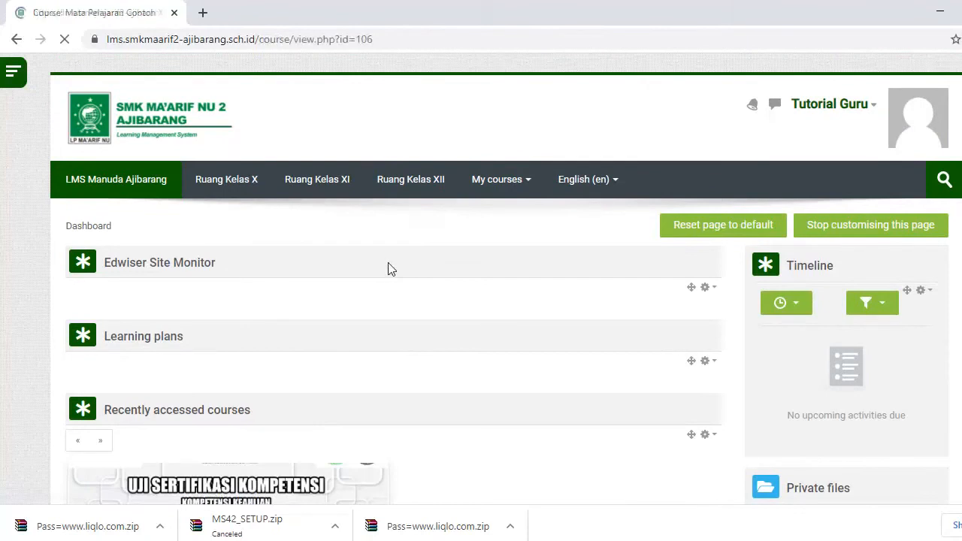
scroll(389, 269, "down", 2)
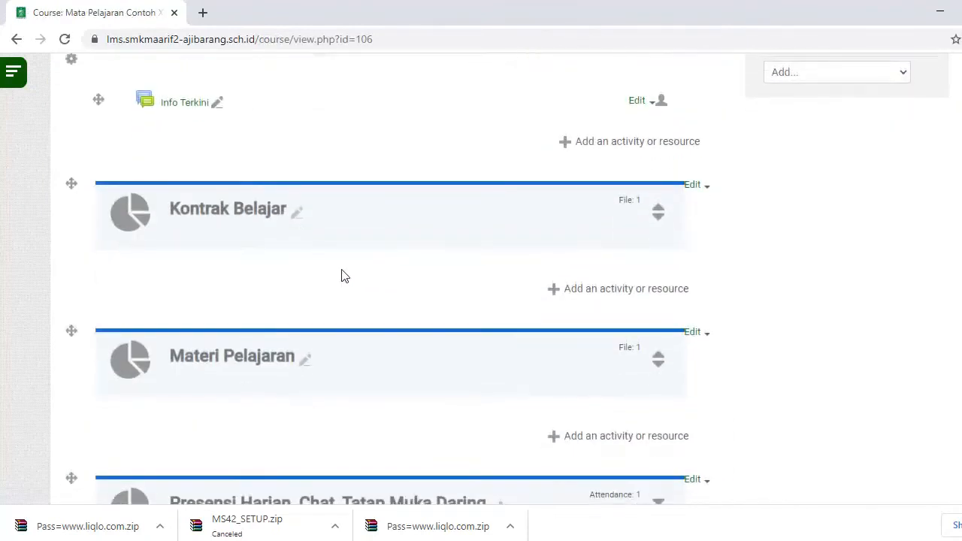
scroll(343, 274, "down", 3)
scroll(359, 289, "down", 2)
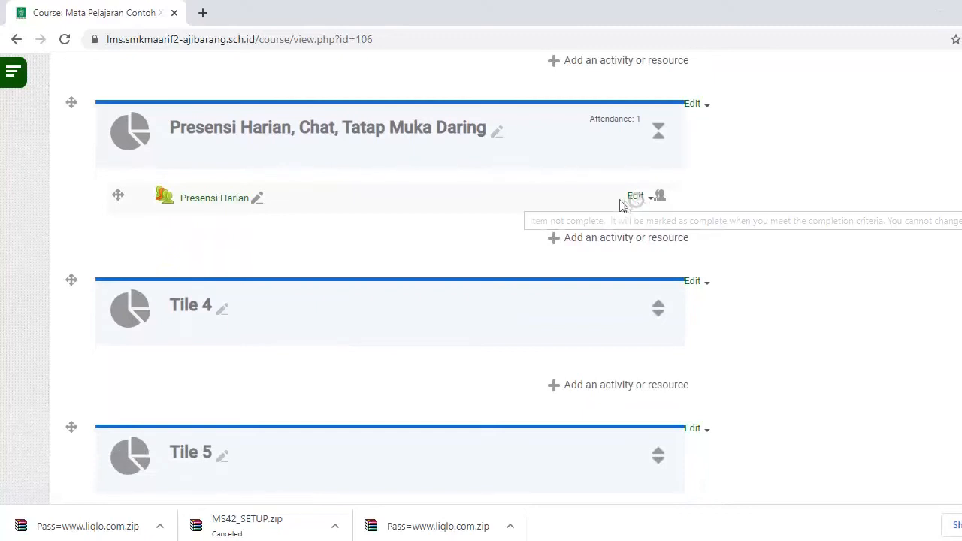
- Add a new Chat activity to the Presensi Harian, Chat, Tatap Muka Daring section
left_click(623, 238)
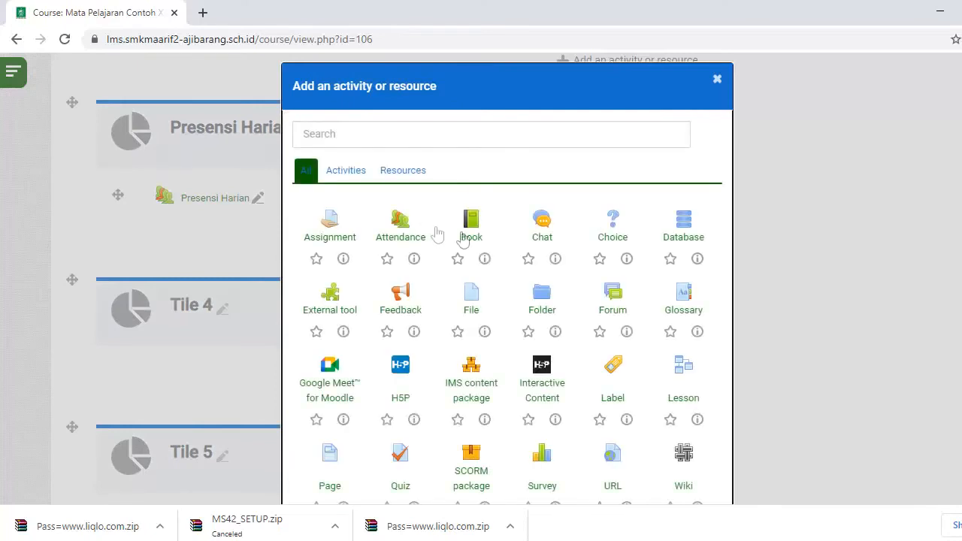
left_click(541, 223)
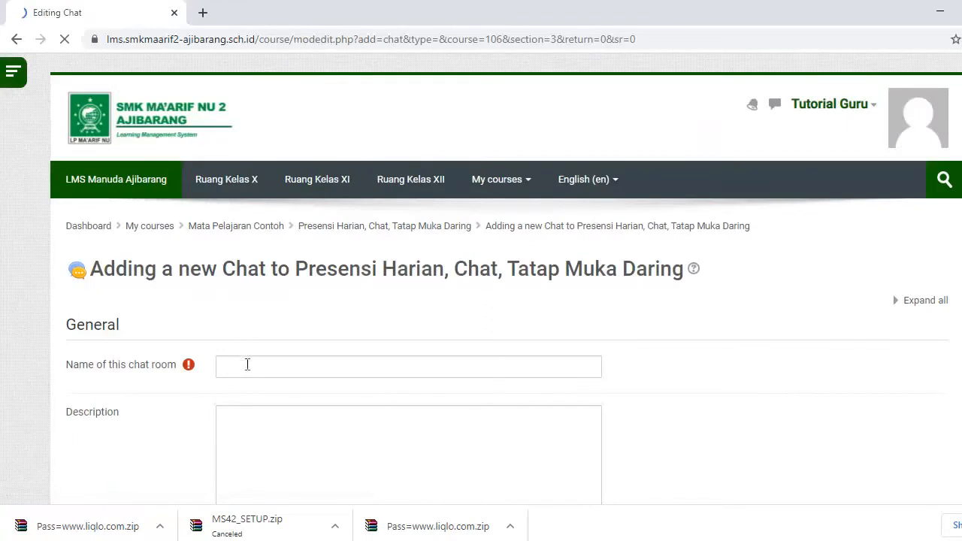
left_click(248, 367)
left_click(269, 343)
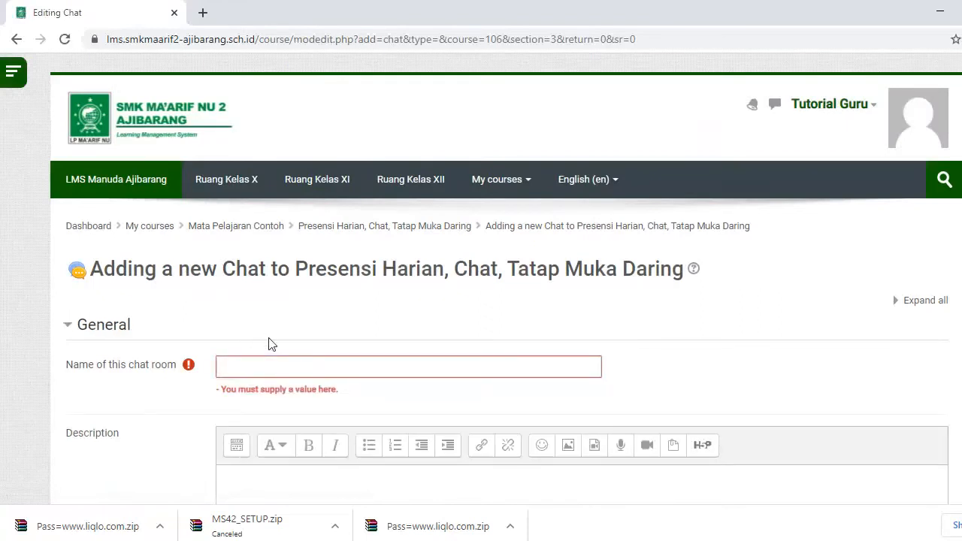
- Name the chat 'Chat Diskusi Mata Pelajaran' and describe it as discussion during scheduled lessons
left_click(258, 366)
type("Chat Di")
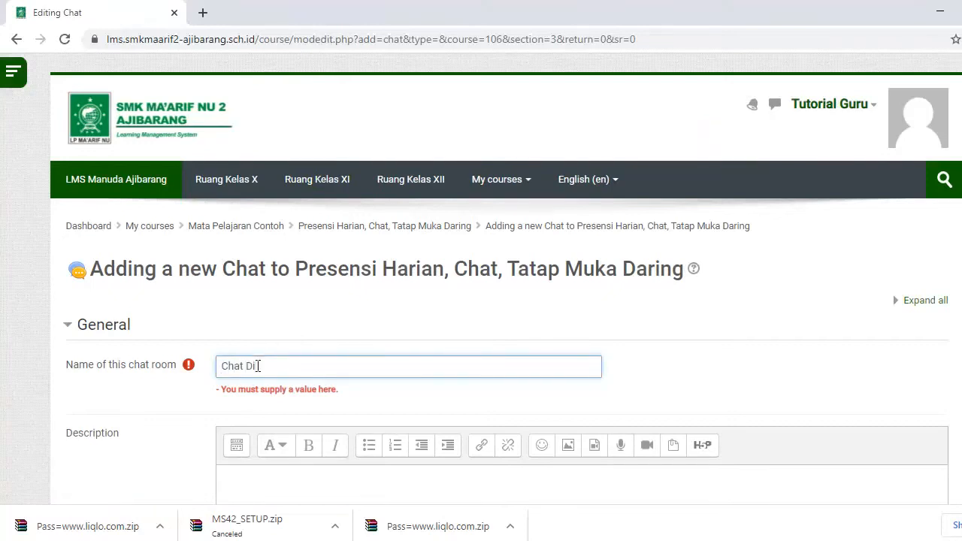
type("skusi Mata Pelajaran")
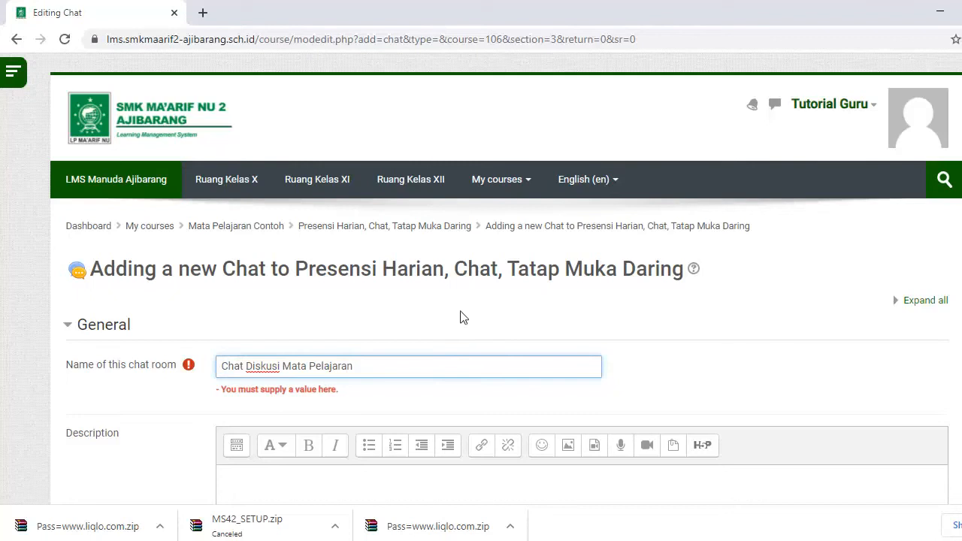
scroll(414, 322, "down", 4)
left_click(368, 229)
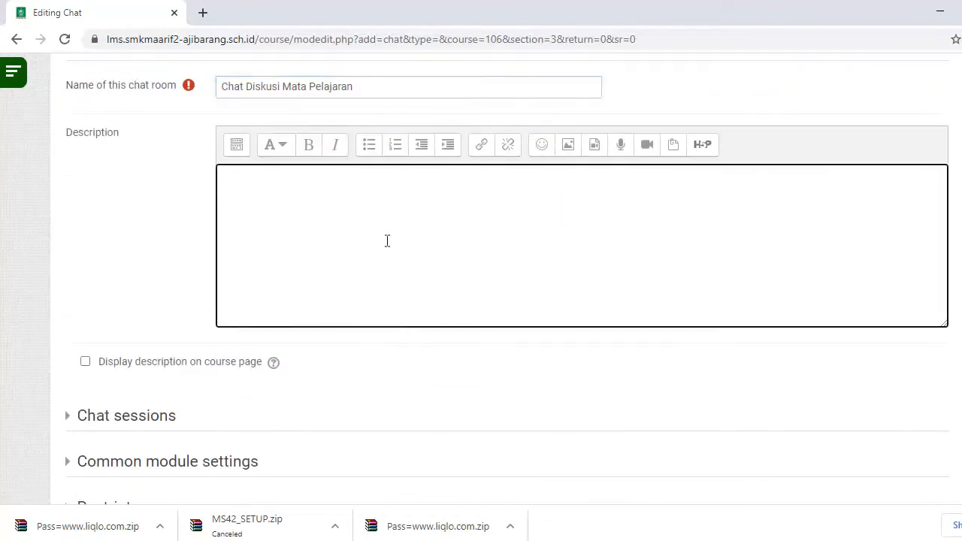
type("Cha")
type("t ib")
type("i digunakan u")
type("ntuk")
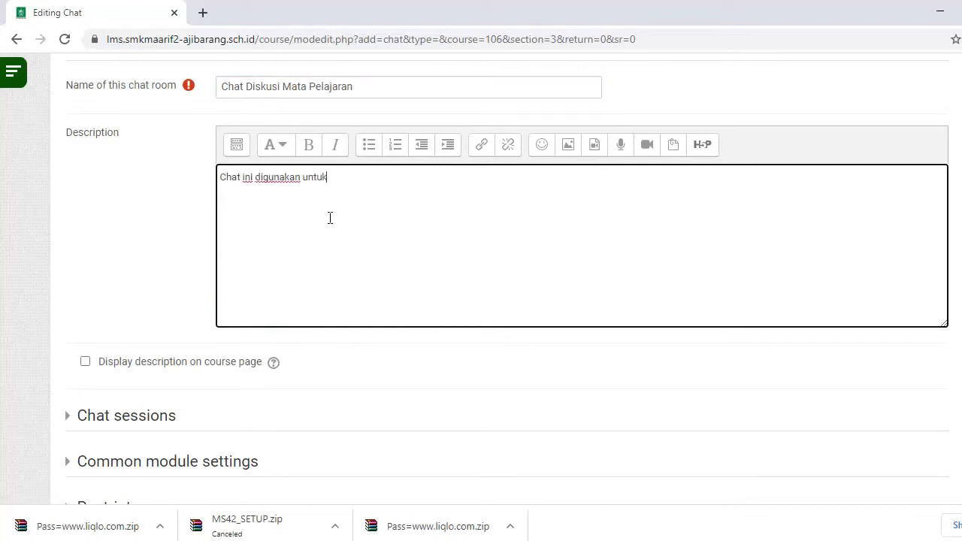
type(" berdiskusi ketika")
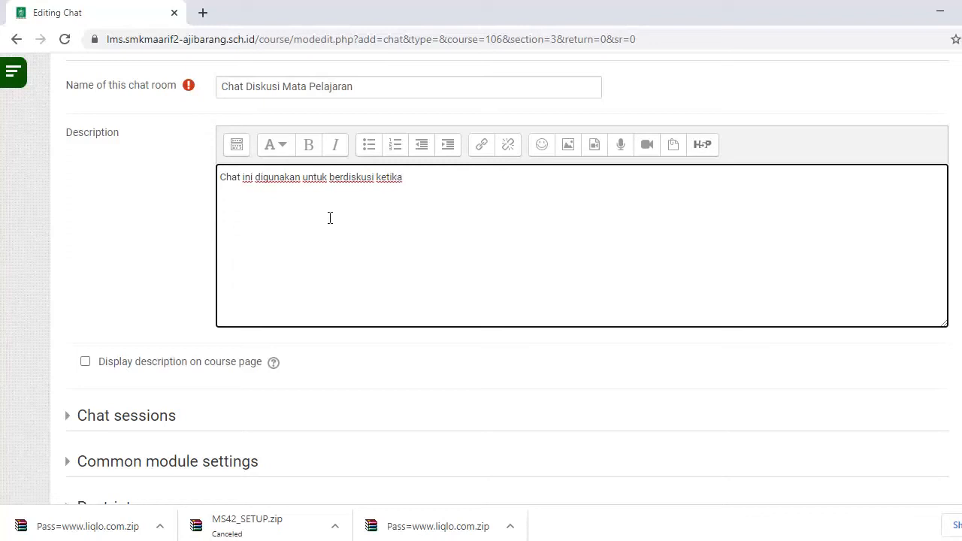
type(" mata palajaran berlangsung sesuai jadwal")
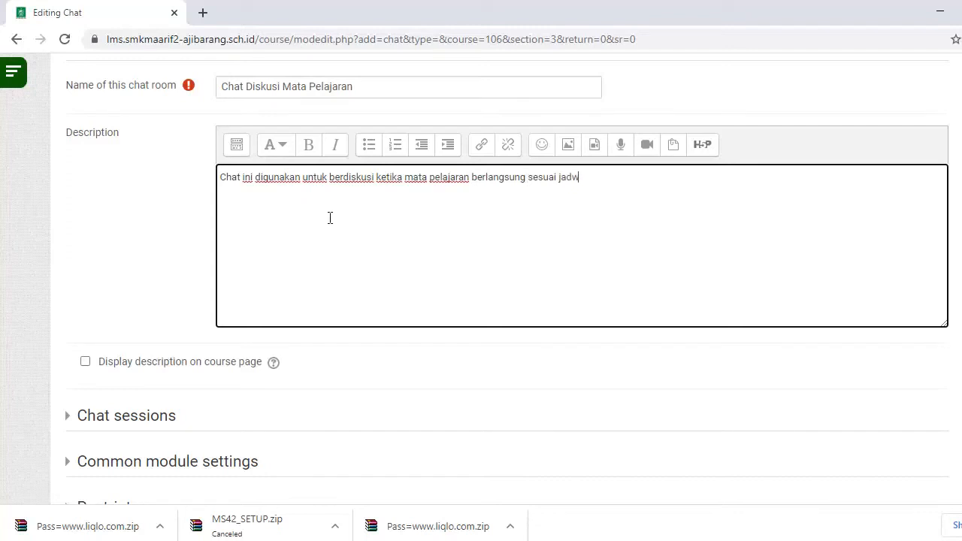
scroll(329, 219, "down", 2)
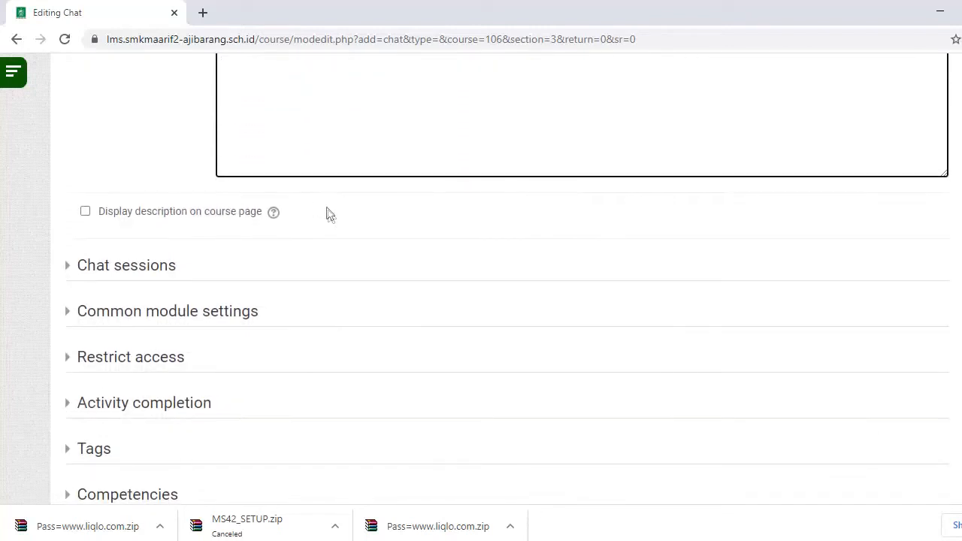
scroll(324, 214, "down", 1)
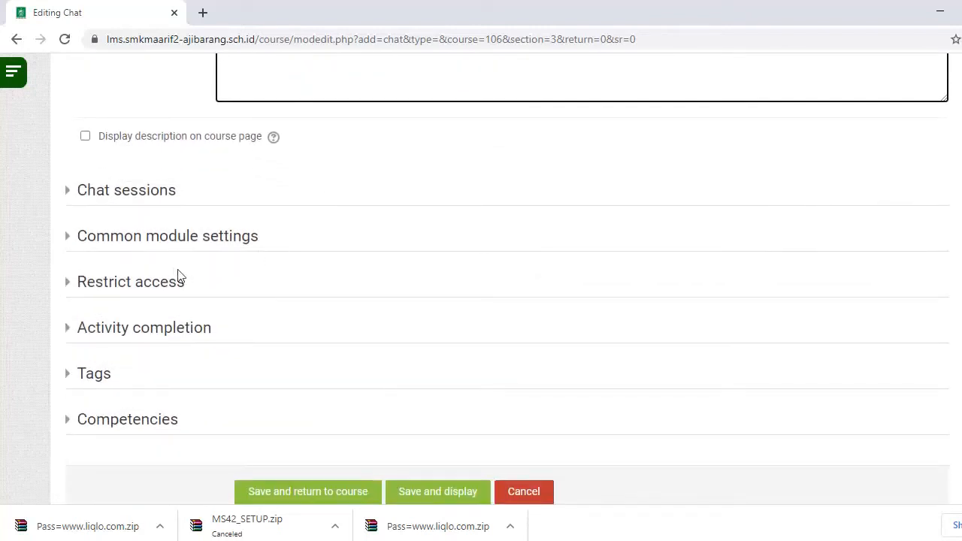
- Add a Group access restriction limiting the chat to group X AK A
left_click(171, 288)
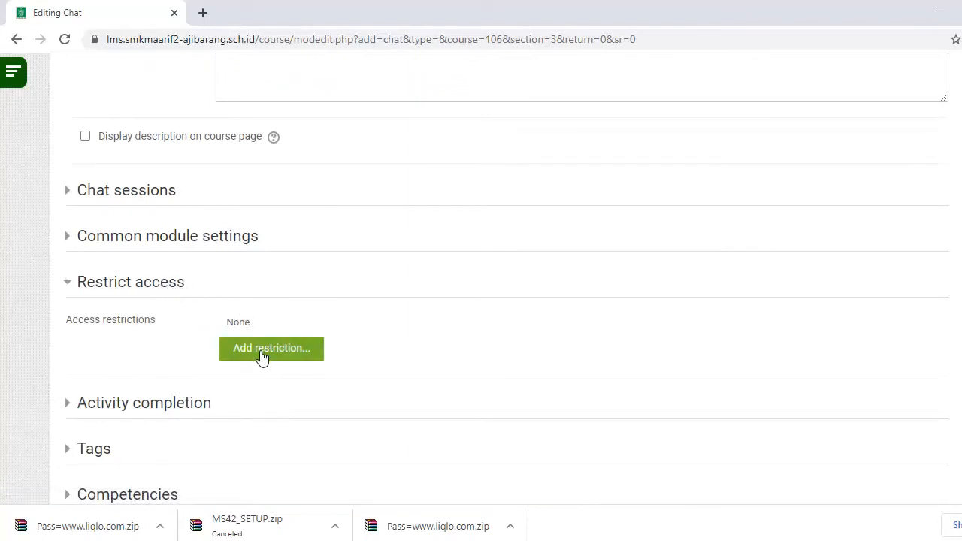
left_click(262, 356)
left_click(505, 310)
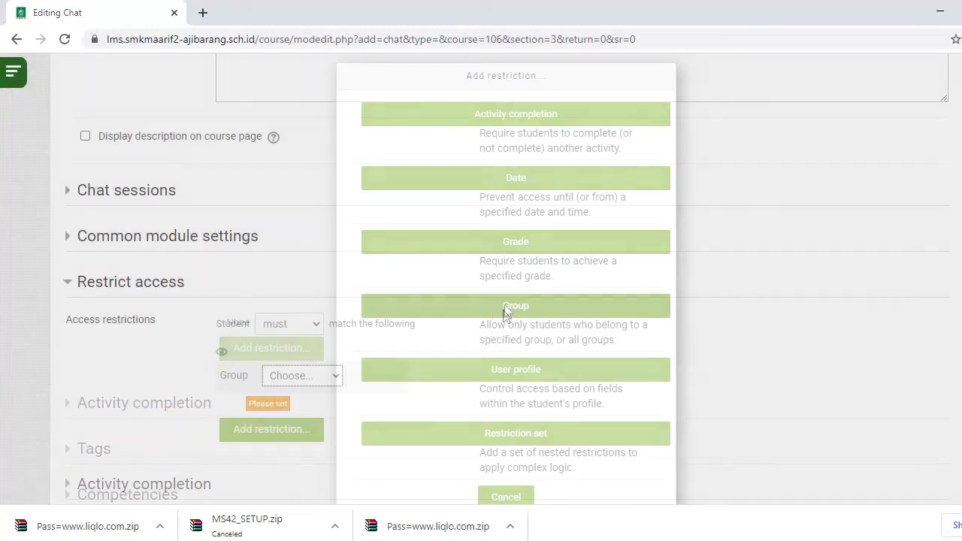
left_click(328, 409)
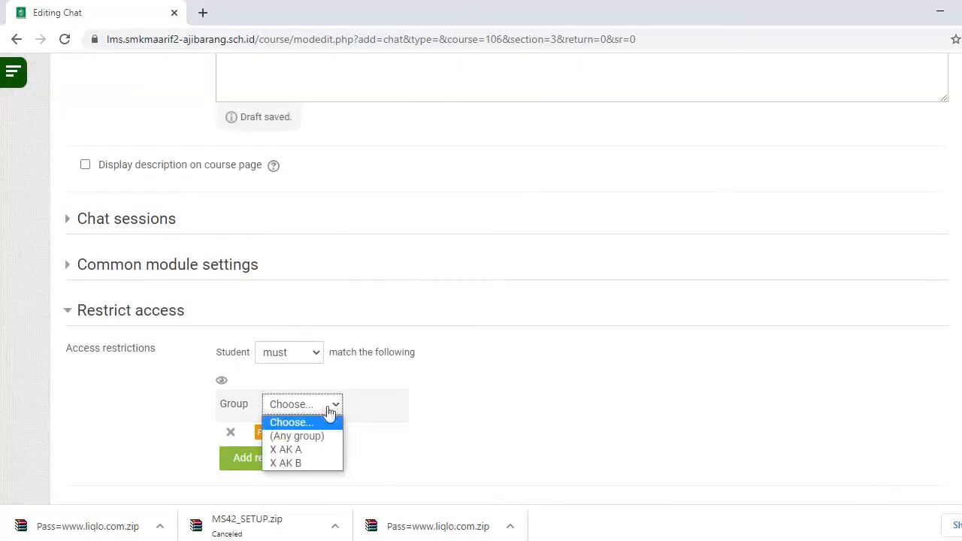
left_click(311, 449)
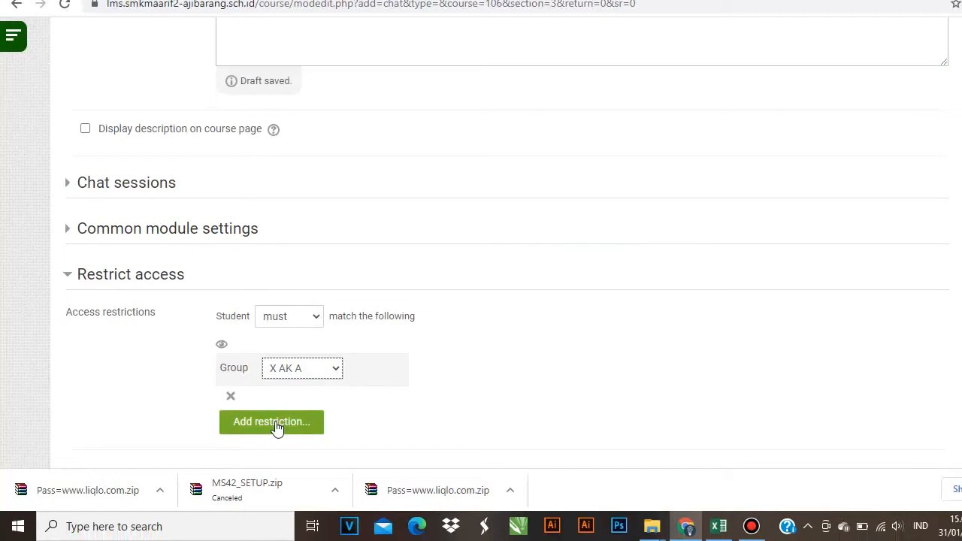
left_click(272, 422)
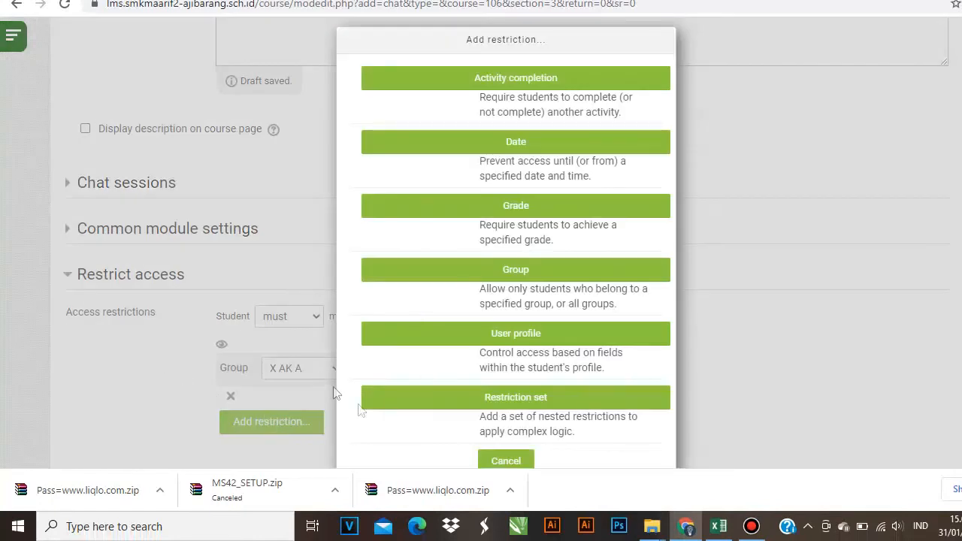
left_click(502, 459)
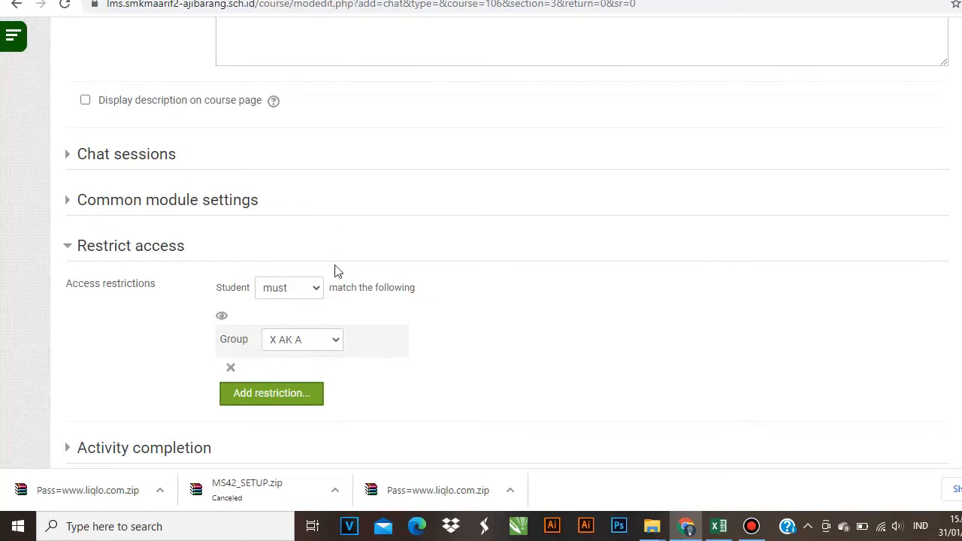
scroll(335, 274, "down", 2)
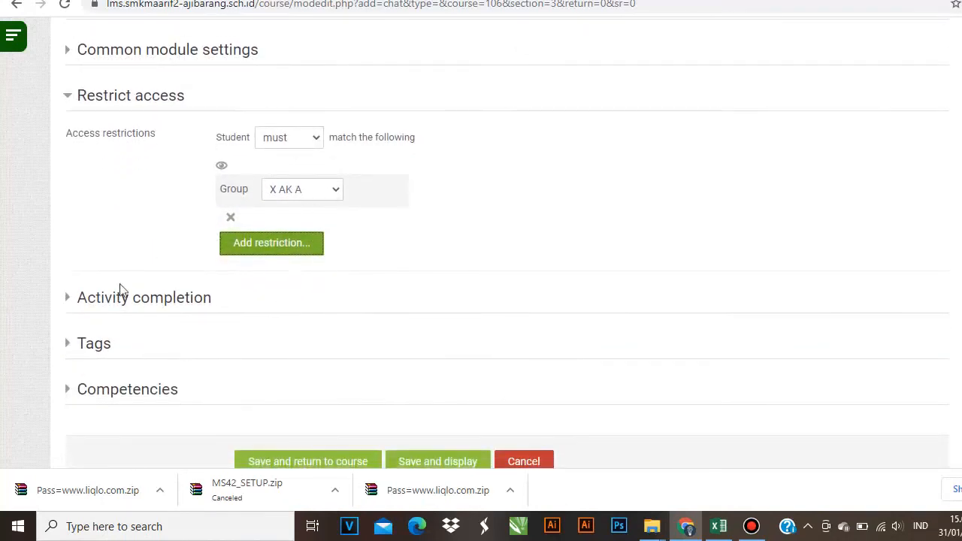
- Set completion tracking to 'Show activity as complete when conditions are met'
left_click(121, 298)
scroll(272, 300, "down", 2)
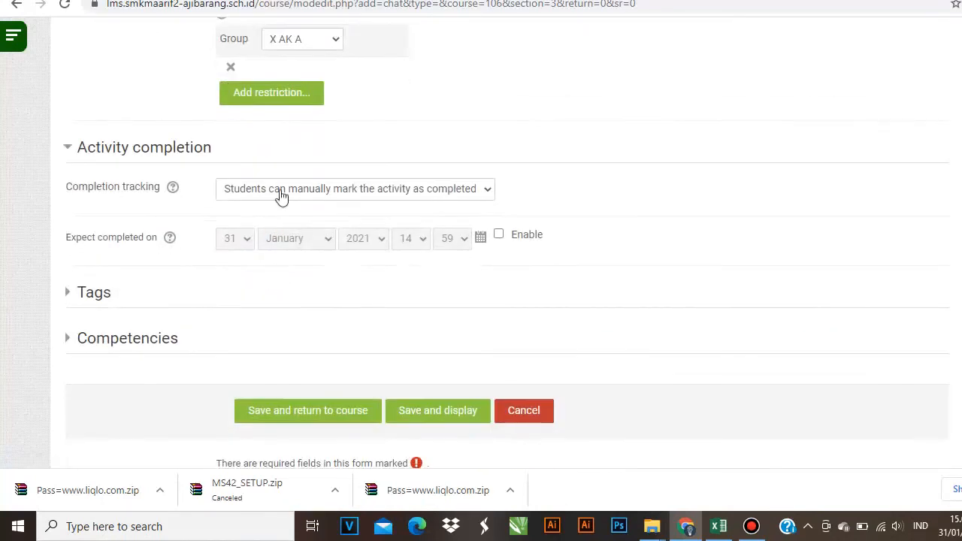
left_click(280, 194)
left_click(268, 235)
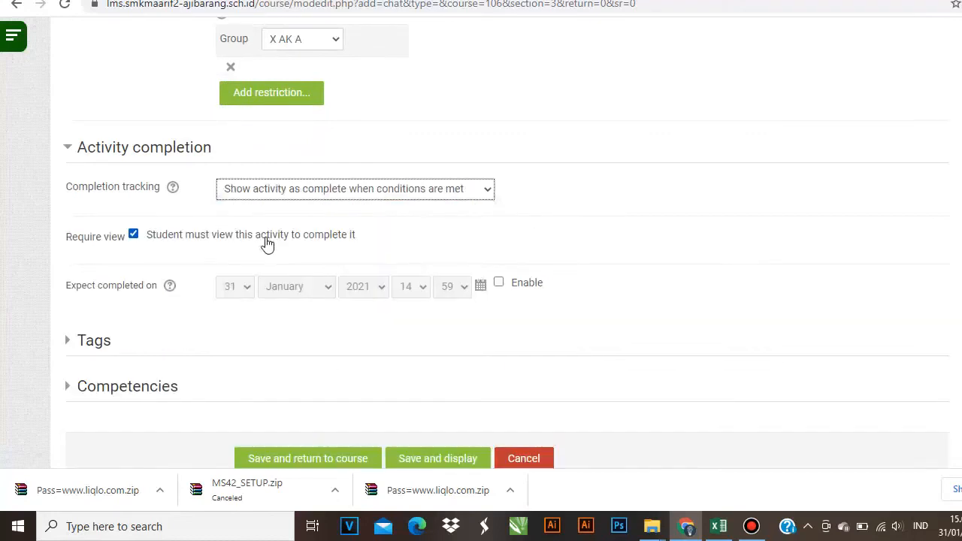
- Save the chat, return to the course, and close the duplicate course tab
scroll(388, 393, "down", 1)
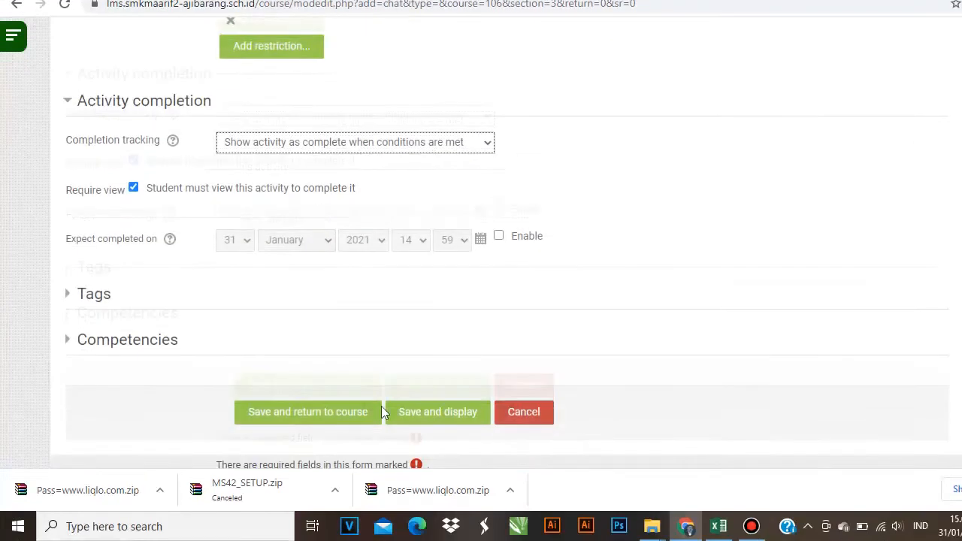
left_click(318, 386)
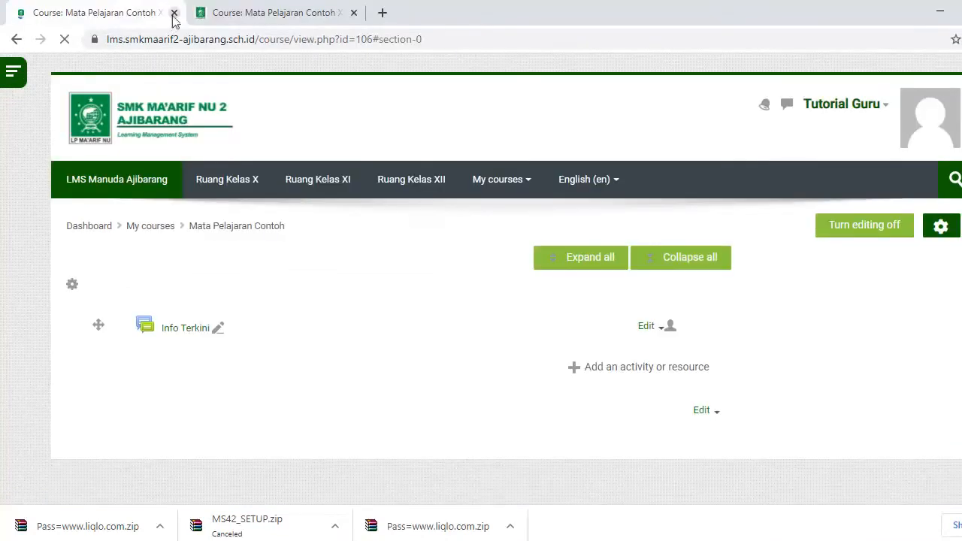
left_click(174, 13)
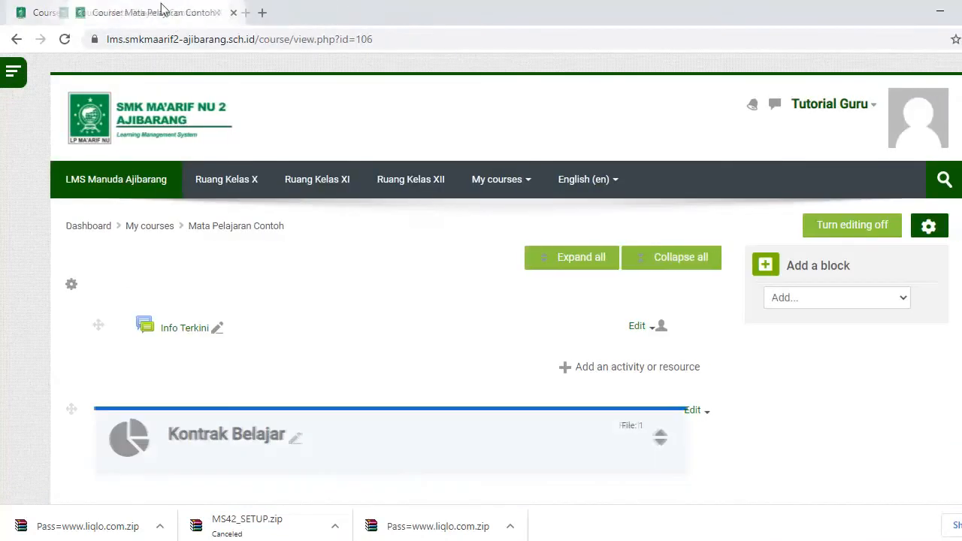
scroll(172, 171, "down", 7)
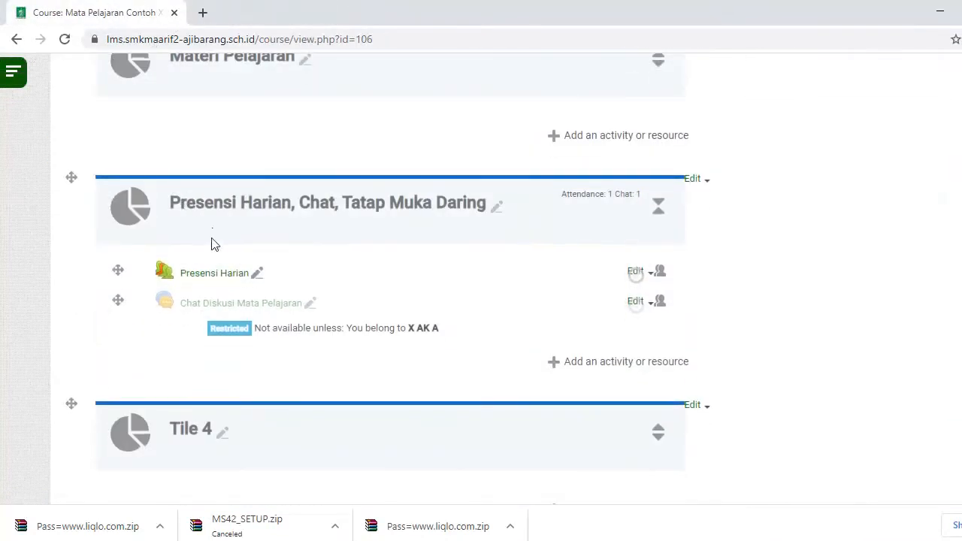
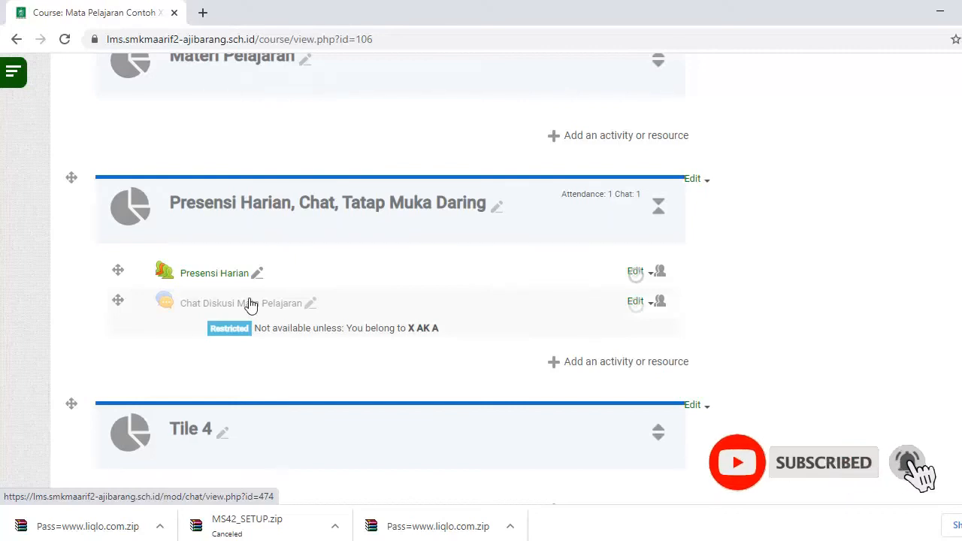
- Open the Chat Diskusi Mata Pelajaran activity, enter the group X AK B chat, then close it
left_click(252, 304)
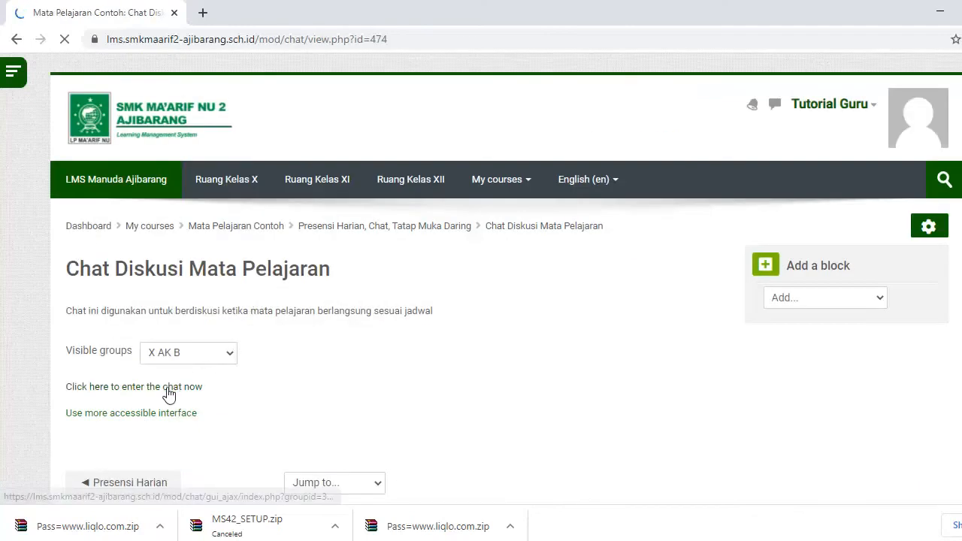
left_click(107, 392)
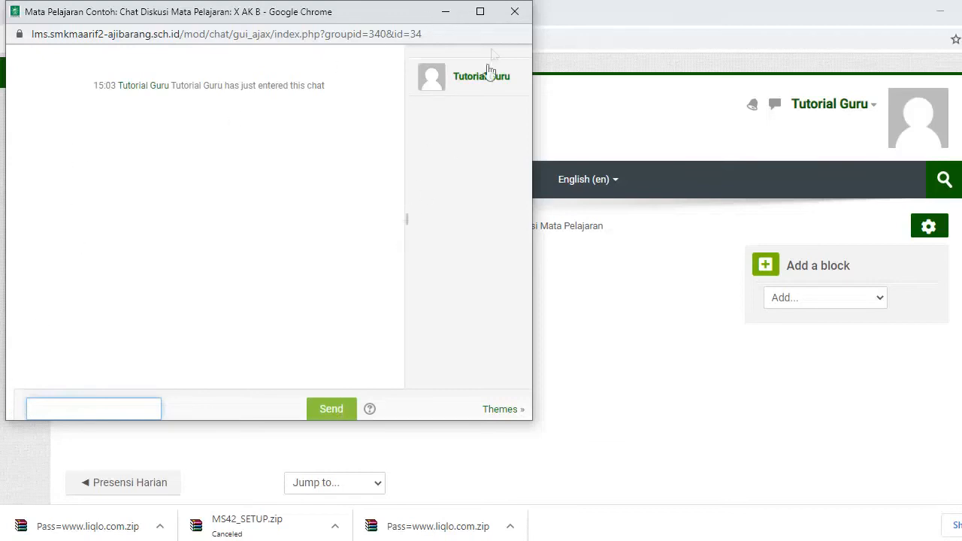
left_click(515, 14)
scroll(406, 326, "down", 1)
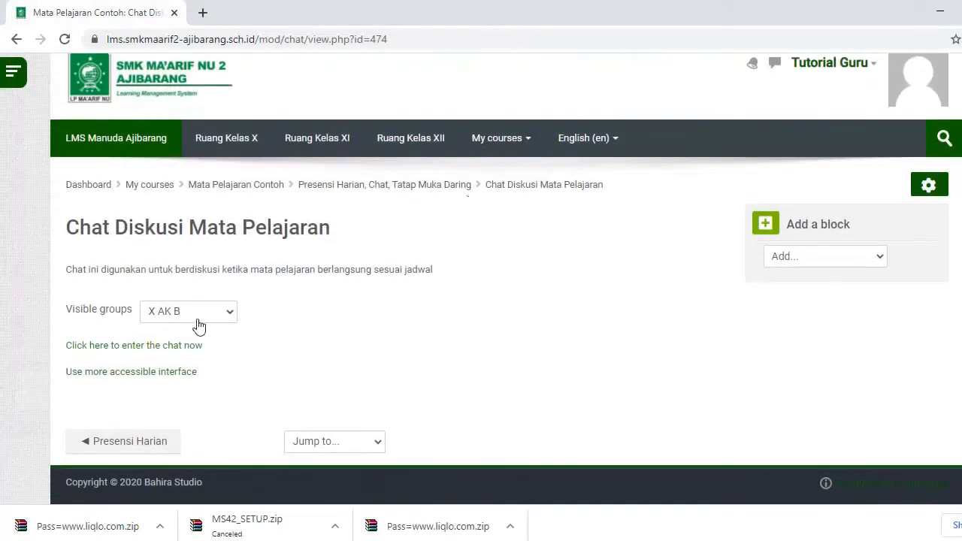
- From the Mata Pelajaran Contoh course page, add a Google Meet for Moodle activity to the Presensi section
left_click(261, 189)
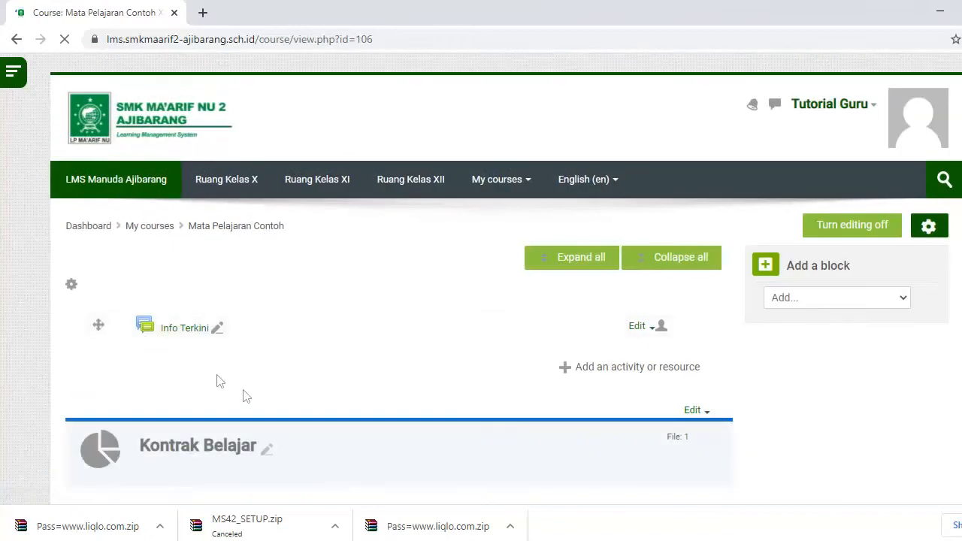
scroll(197, 365, "down", 10)
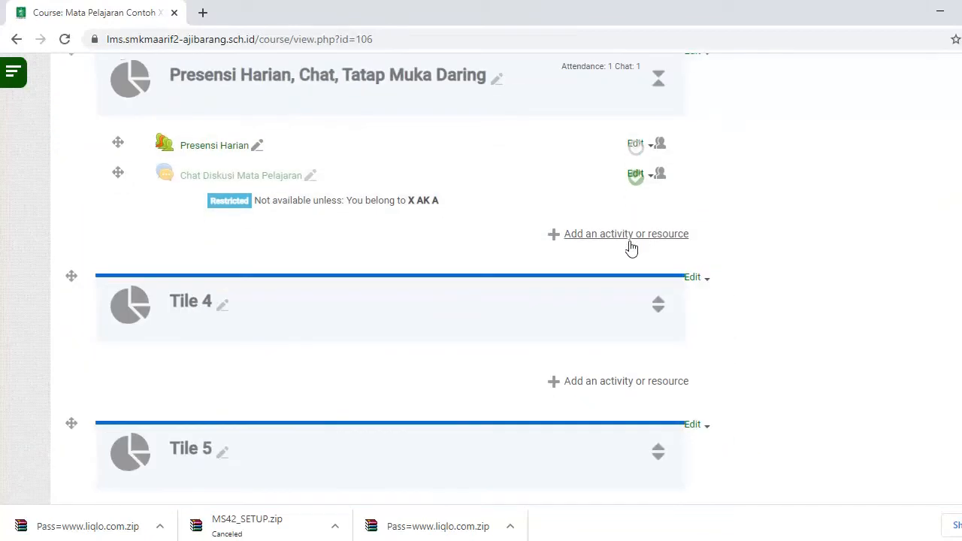
left_click(626, 232)
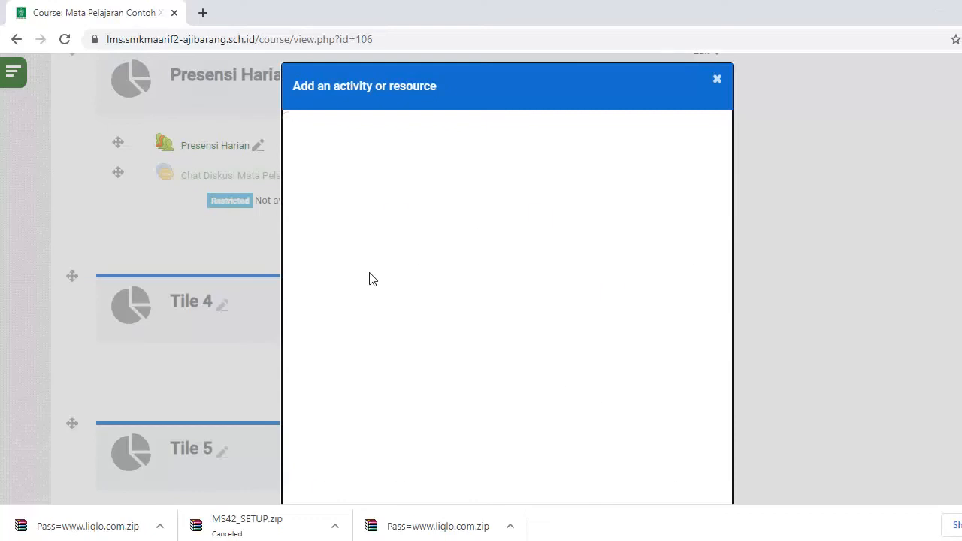
left_click(337, 373)
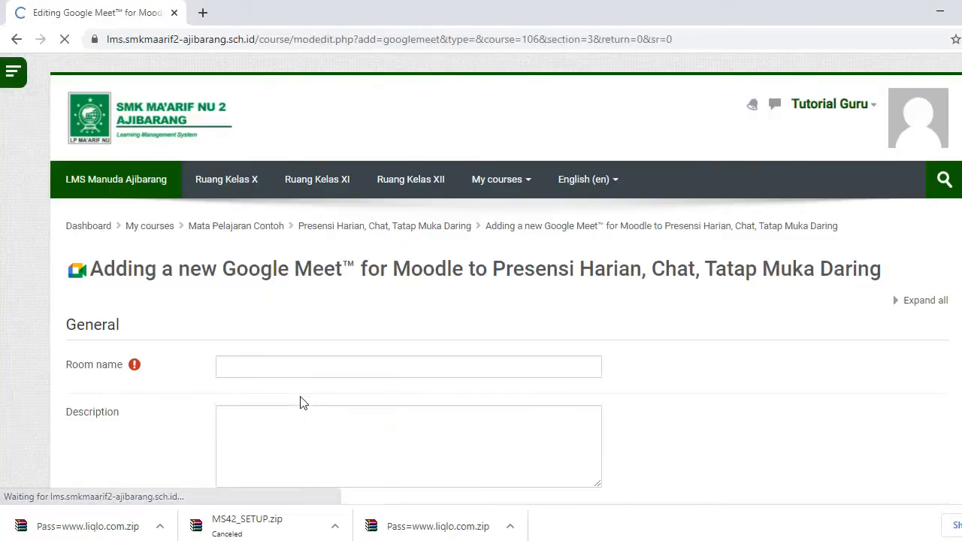
- Name the Meet room 'Mapel X AK A'
left_click(296, 367)
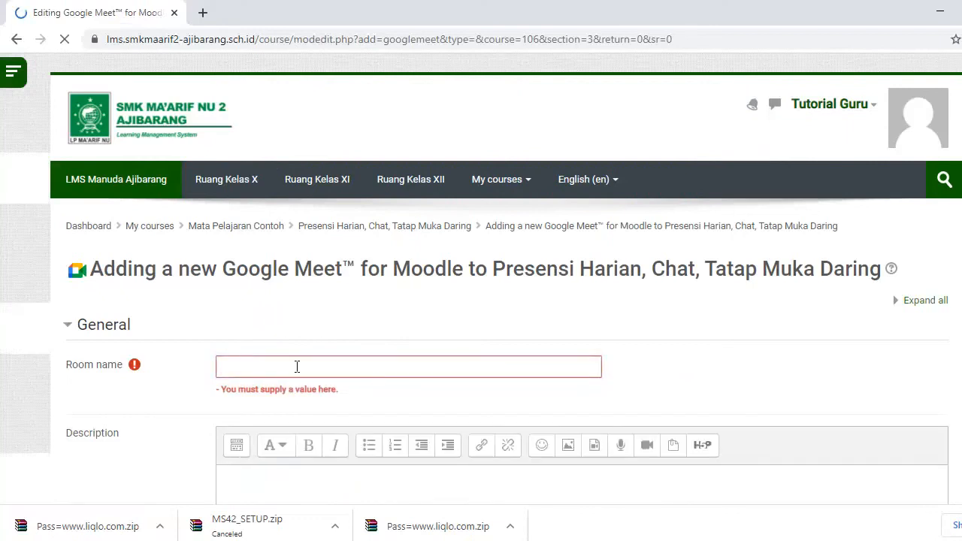
left_click(287, 367)
type("Mapel X A")
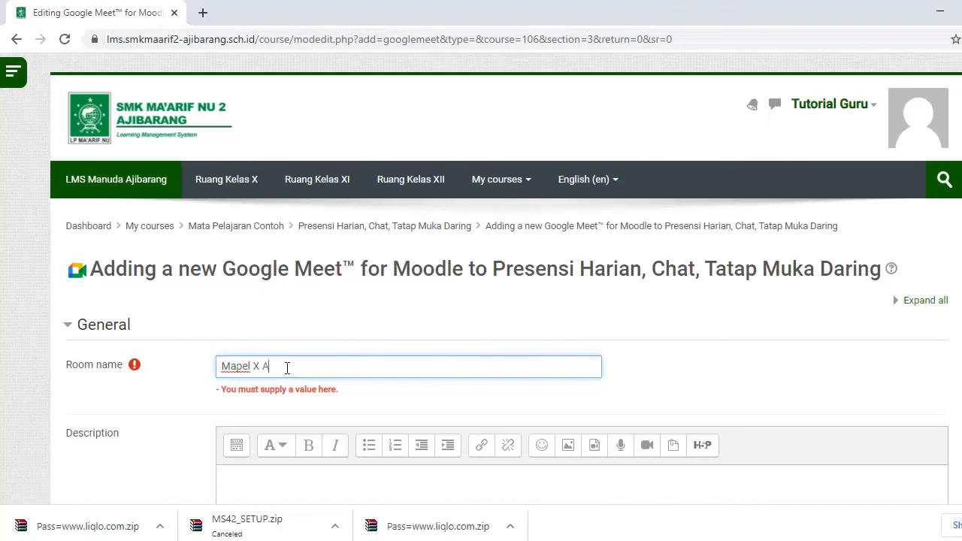
type("K A")
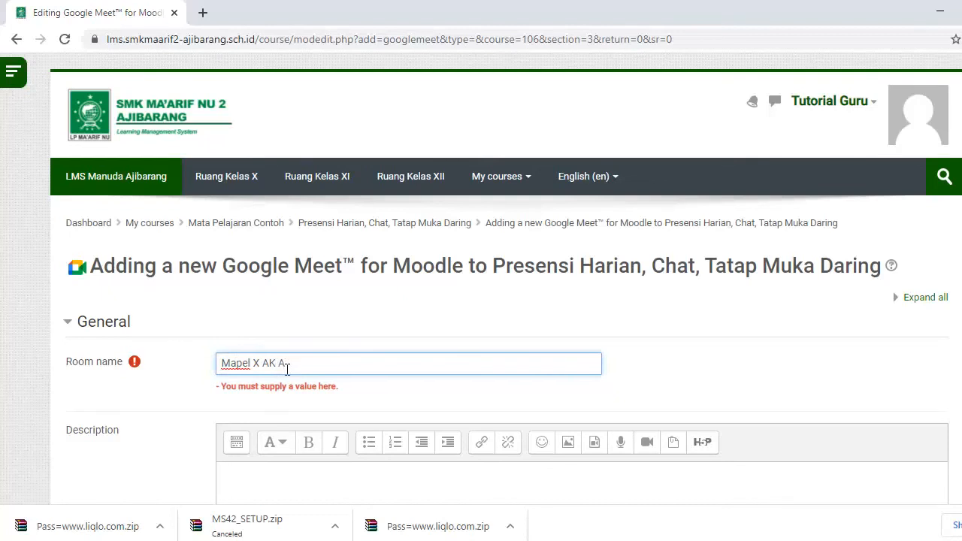
scroll(287, 369, "down", 4)
left_click(268, 223)
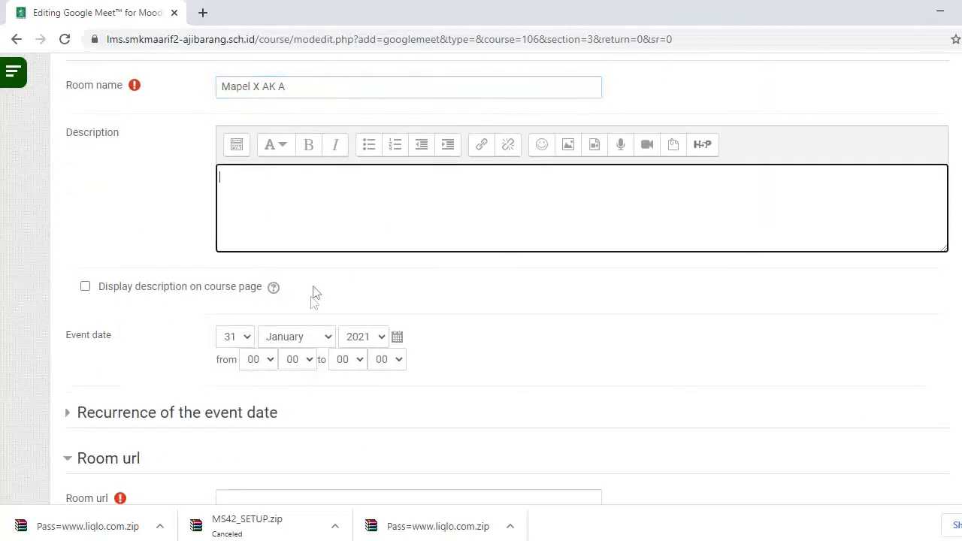
- Schedule the meeting for 1 February 2021 from 09:00 to 10:00
left_click(250, 342)
scroll(248, 213, "up", 4)
left_click(226, 60)
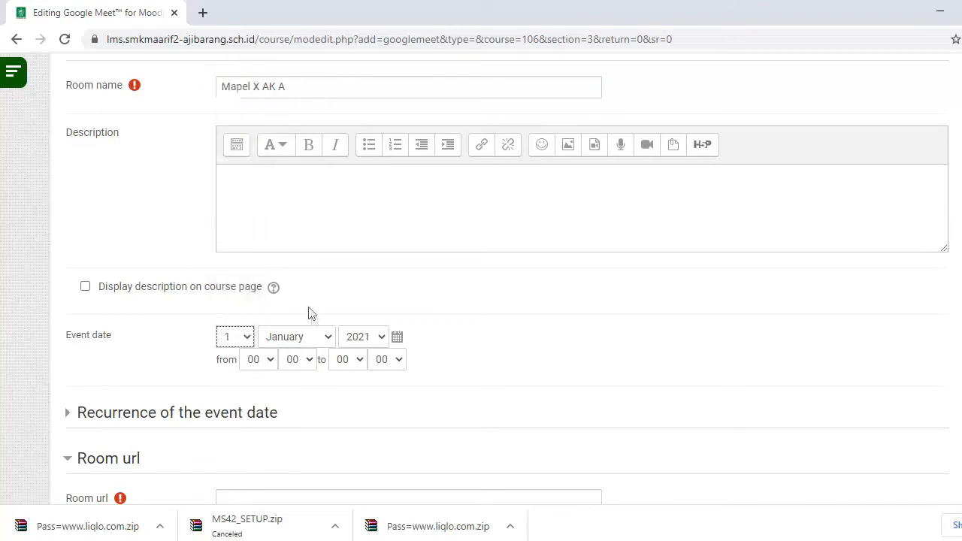
left_click(319, 338)
left_click(293, 368)
left_click(266, 359)
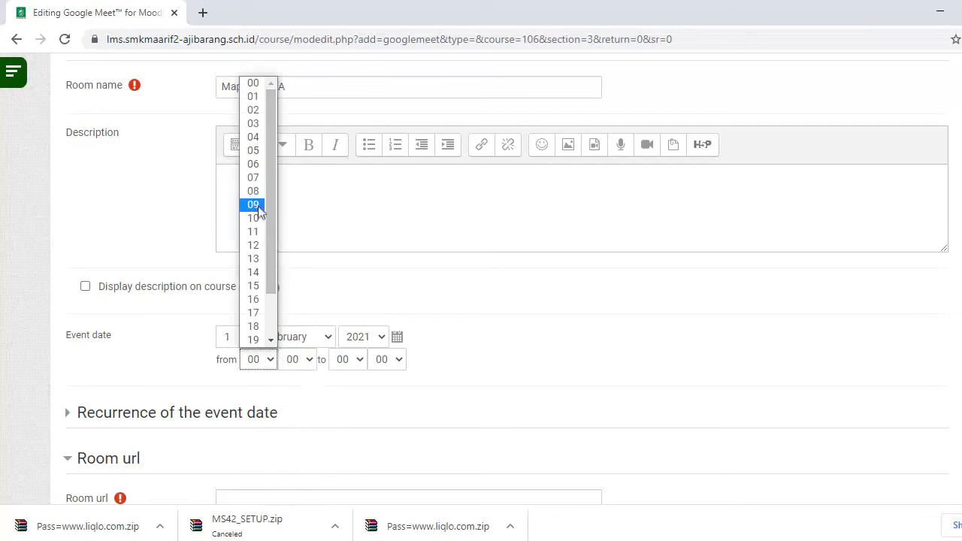
left_click(253, 204)
left_click(349, 359)
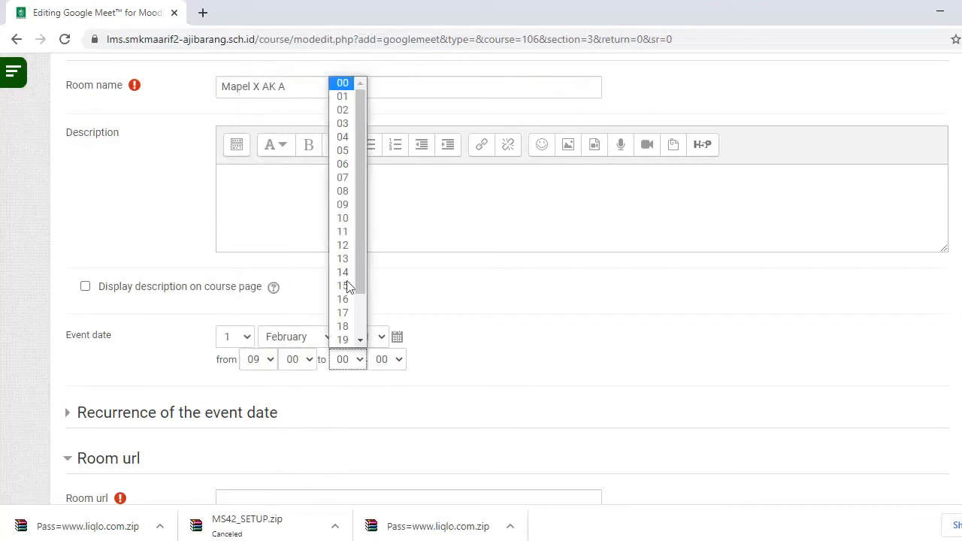
left_click(342, 219)
scroll(315, 333, "down", 3)
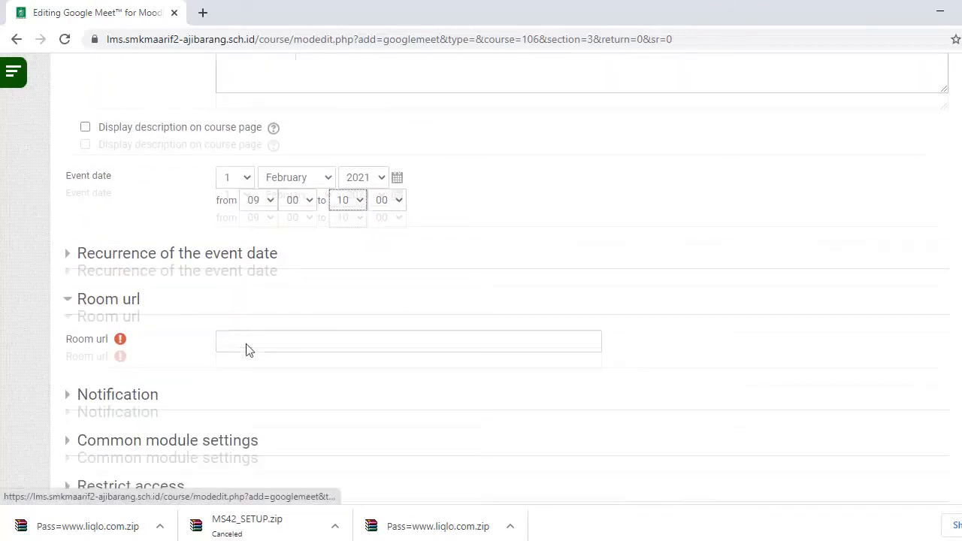
left_click(272, 269)
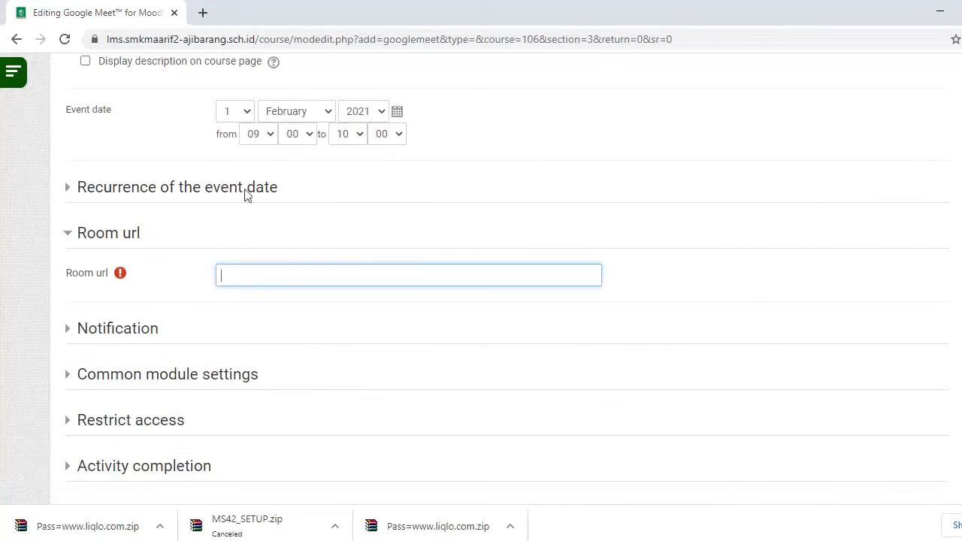
left_click(205, 12)
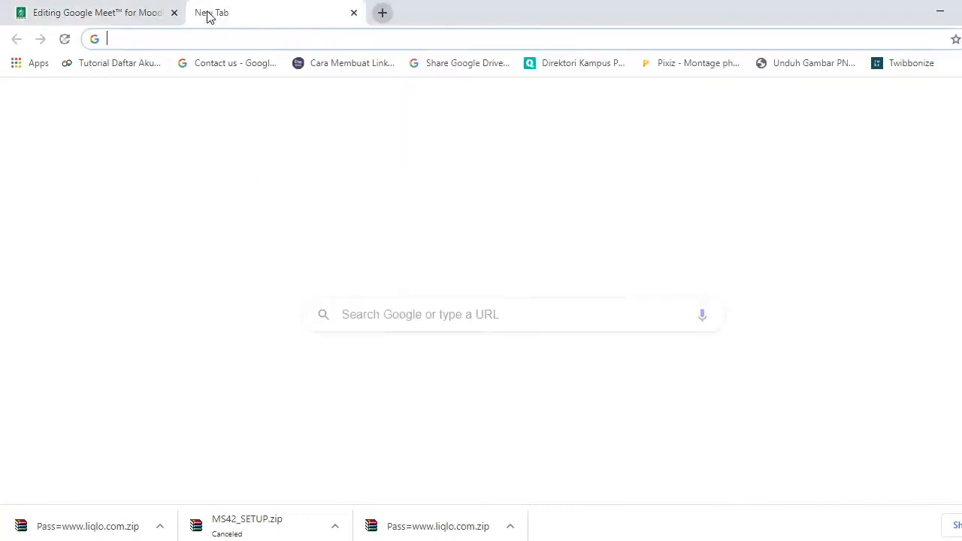
- Search for 'google meet' and open Google Meet from the Google apps grid
type("google meet")
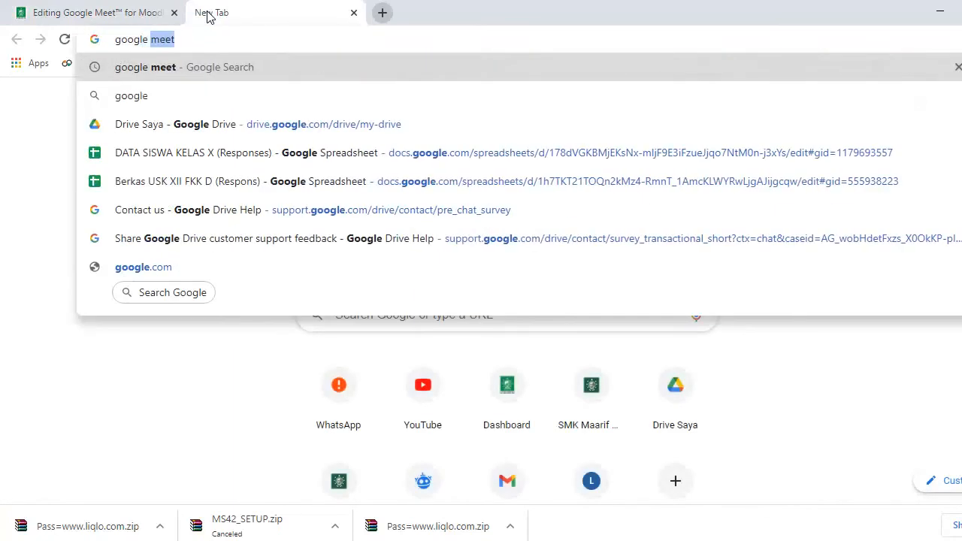
key("Return")
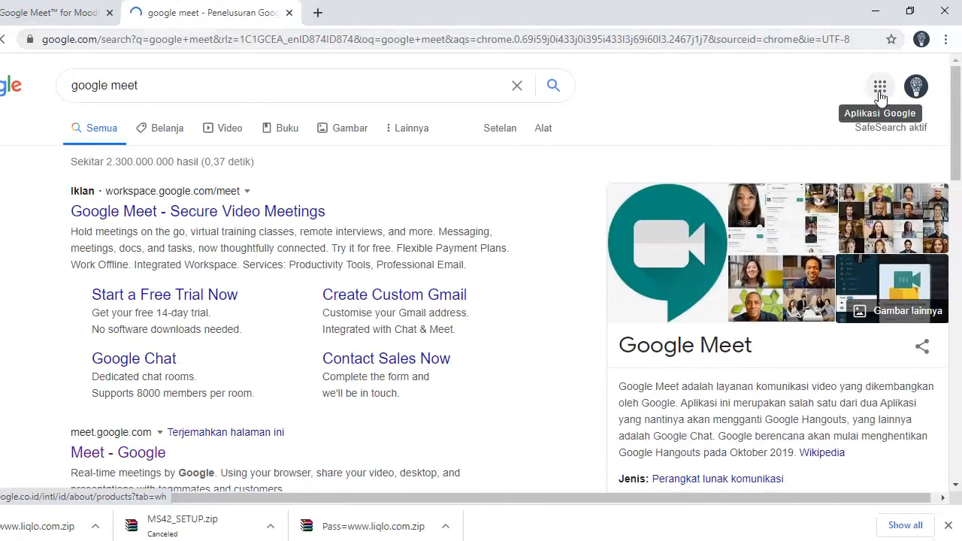
left_click(880, 92)
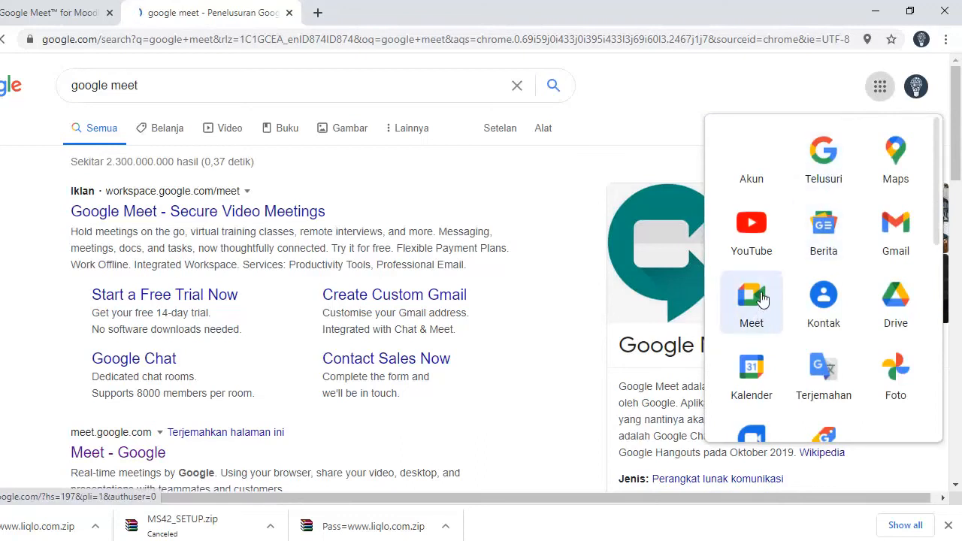
left_click(761, 299)
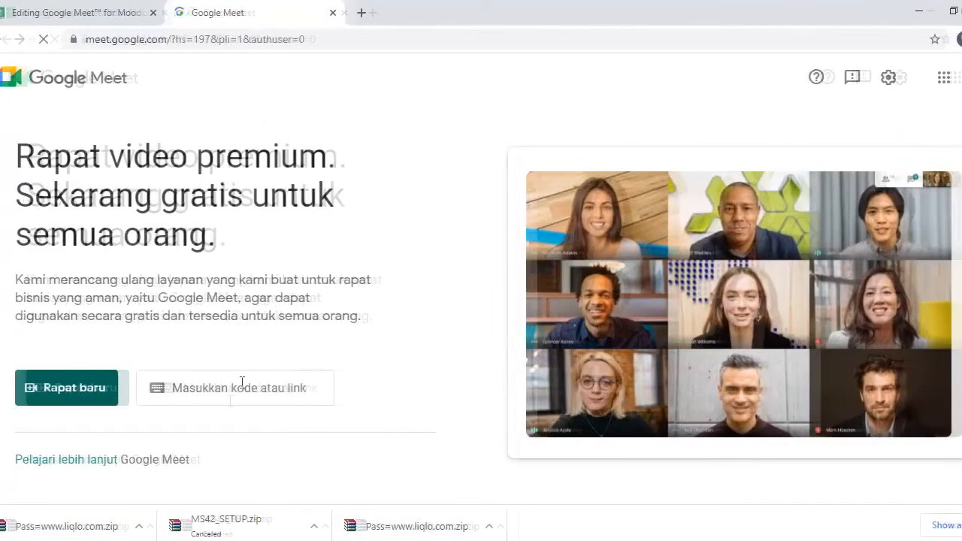
- Create a Meet meeting for later, copy its link, and return to the Moodle tab
left_click(90, 393)
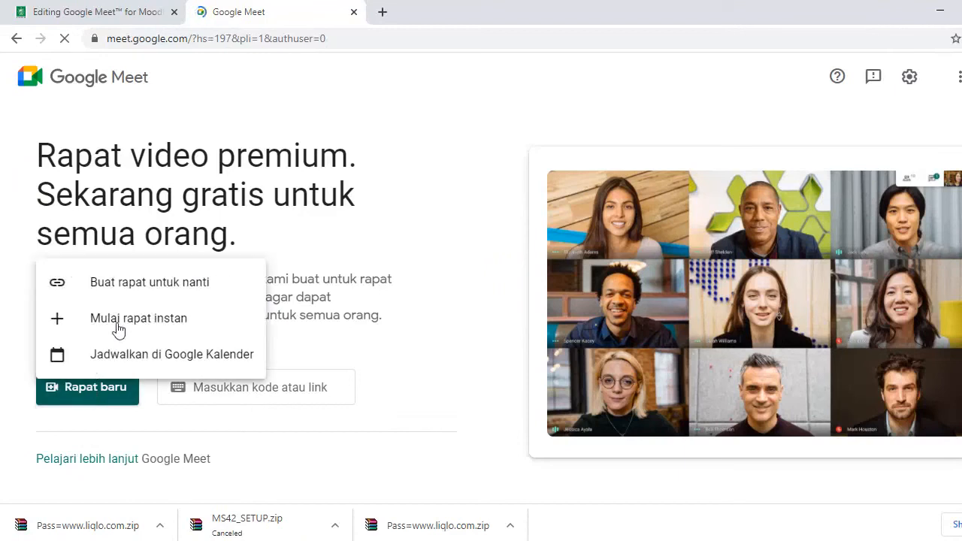
left_click(134, 288)
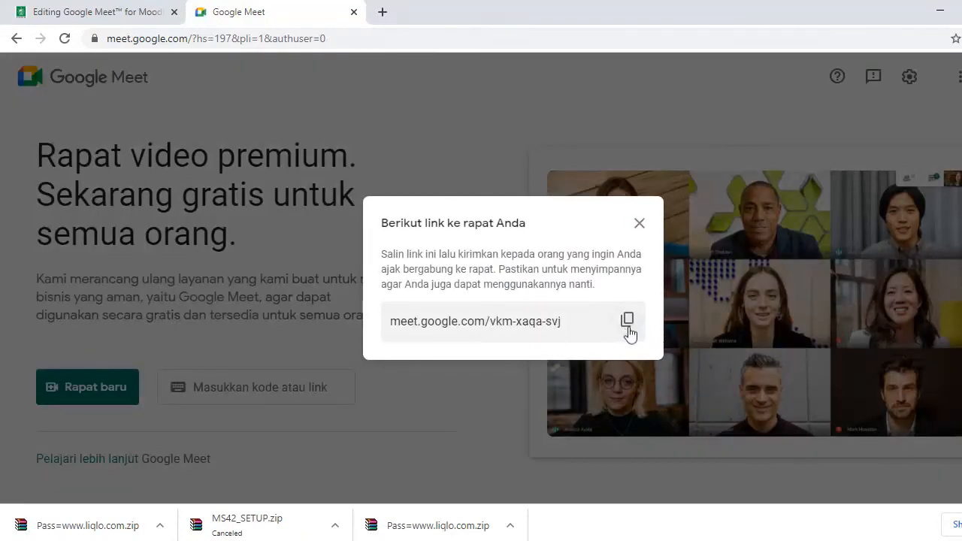
left_click(628, 322)
left_click(640, 224)
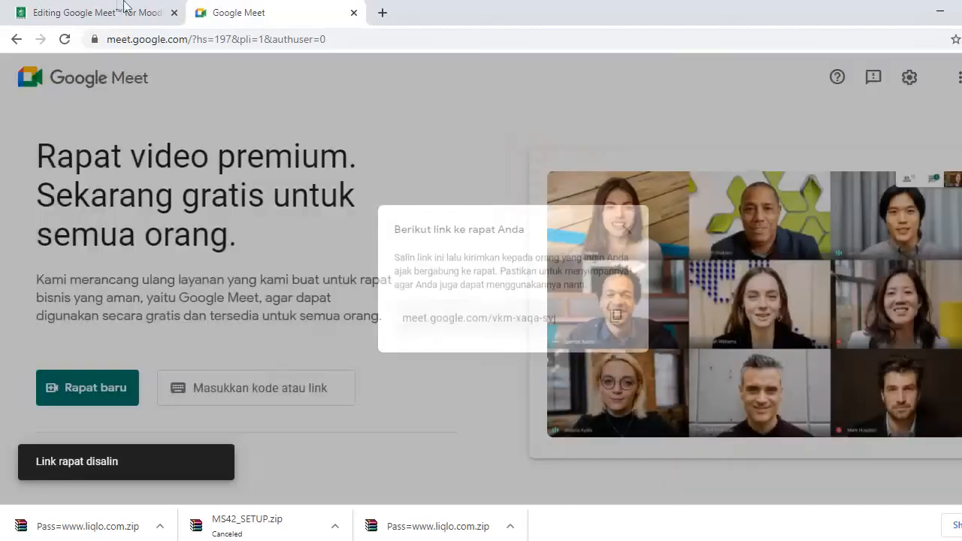
left_click(117, 7)
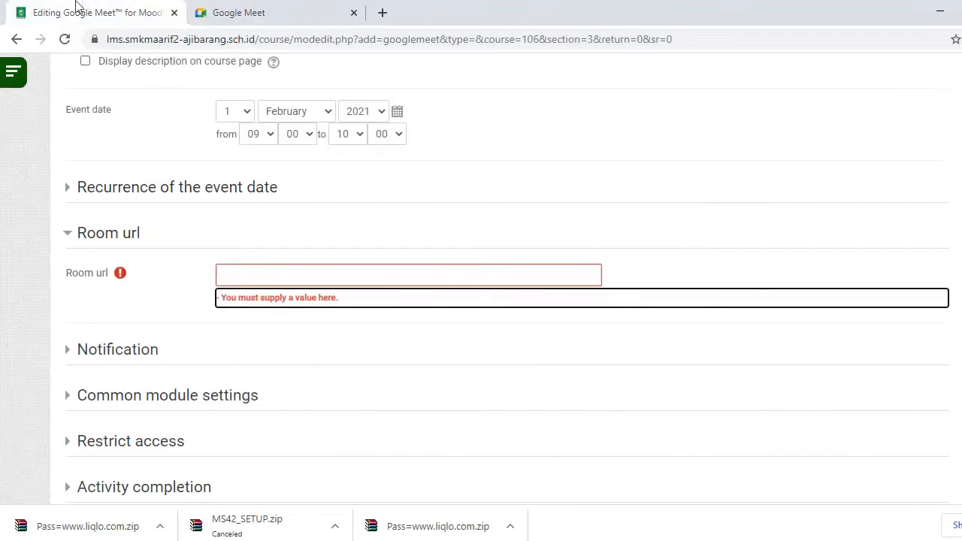
- Paste the copied Meet link into the Room url field
left_click(244, 277)
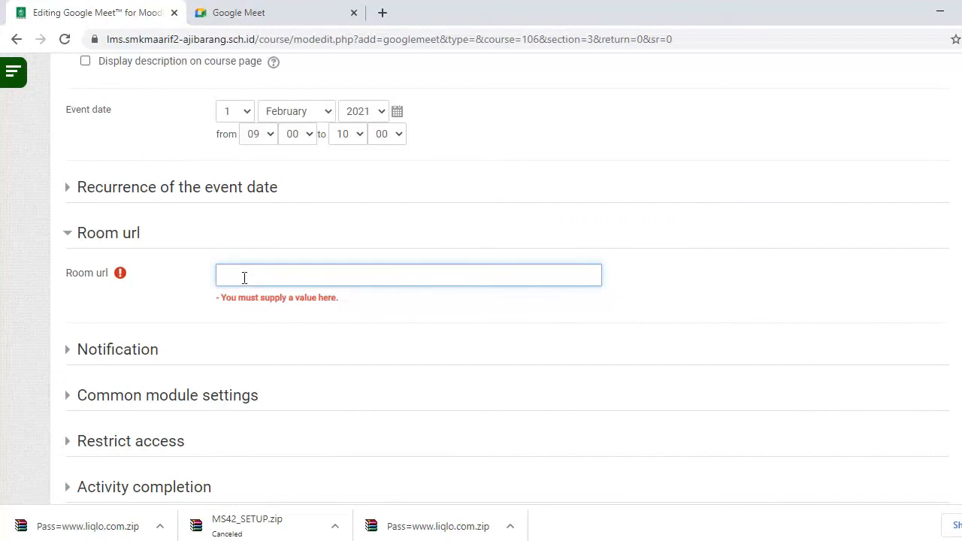
key("ctrl+v")
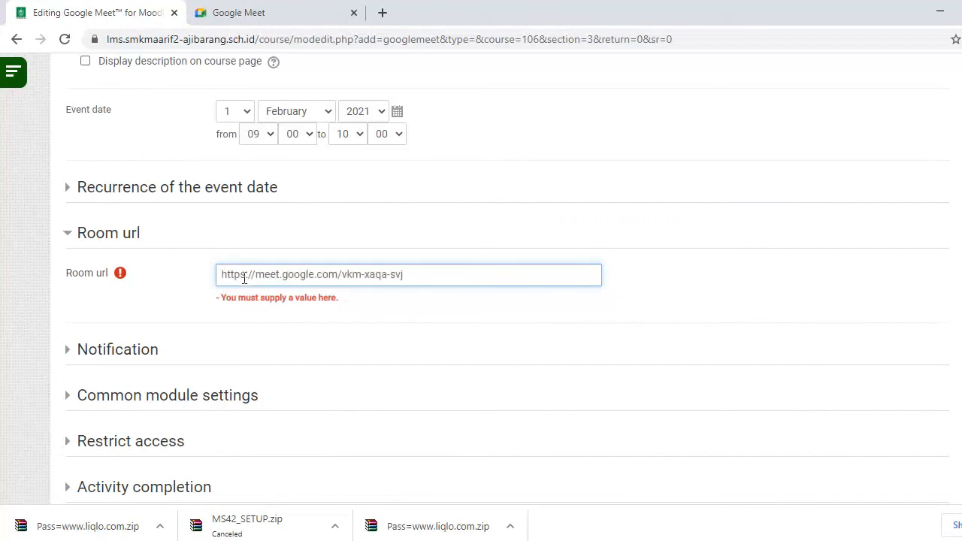
scroll(245, 280, "down", 2)
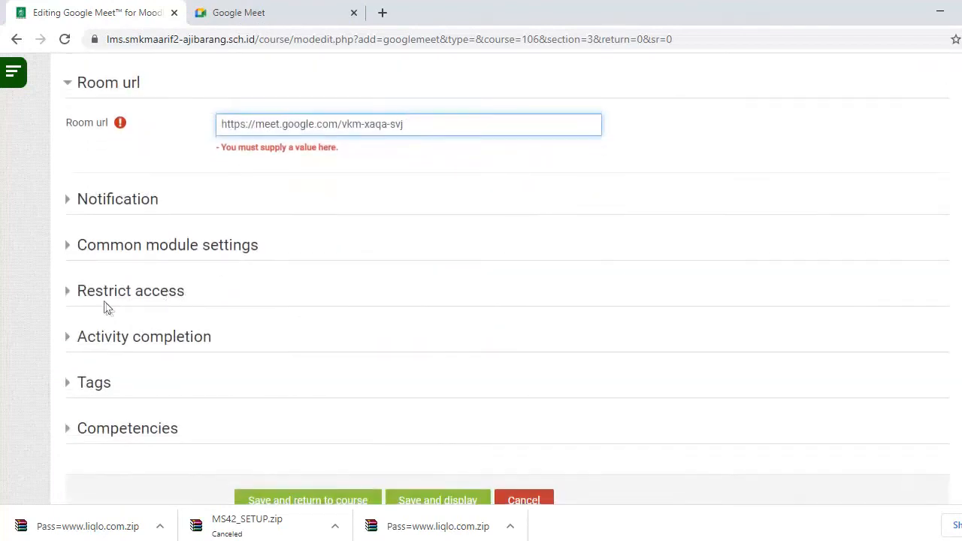
left_click(101, 296)
- Add a Group access restriction limiting the Meet activity to group X AK A
left_click(102, 280)
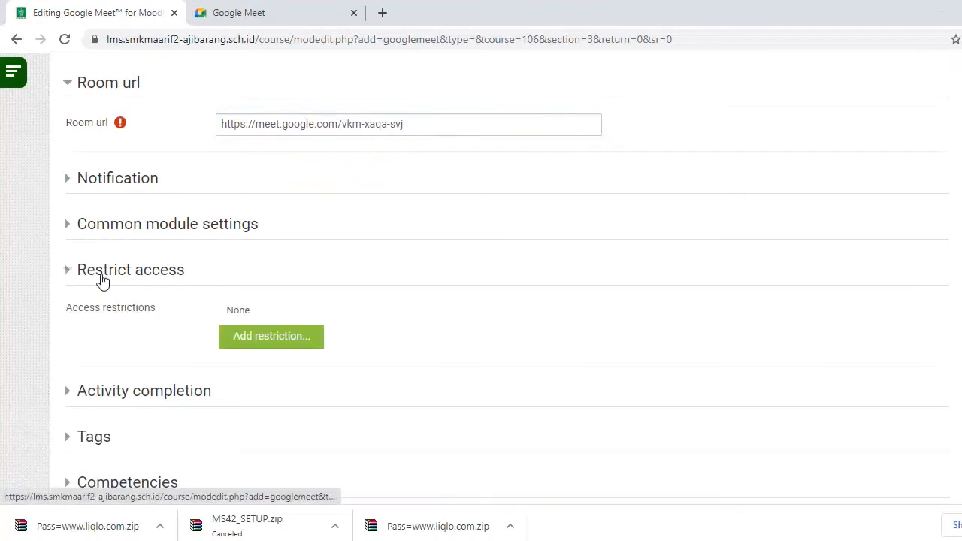
left_click(232, 338)
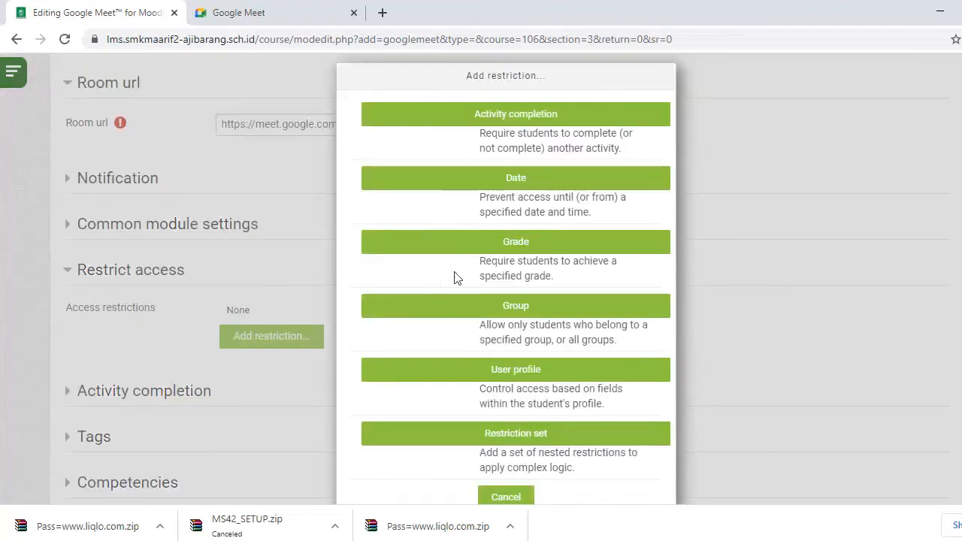
left_click(514, 308)
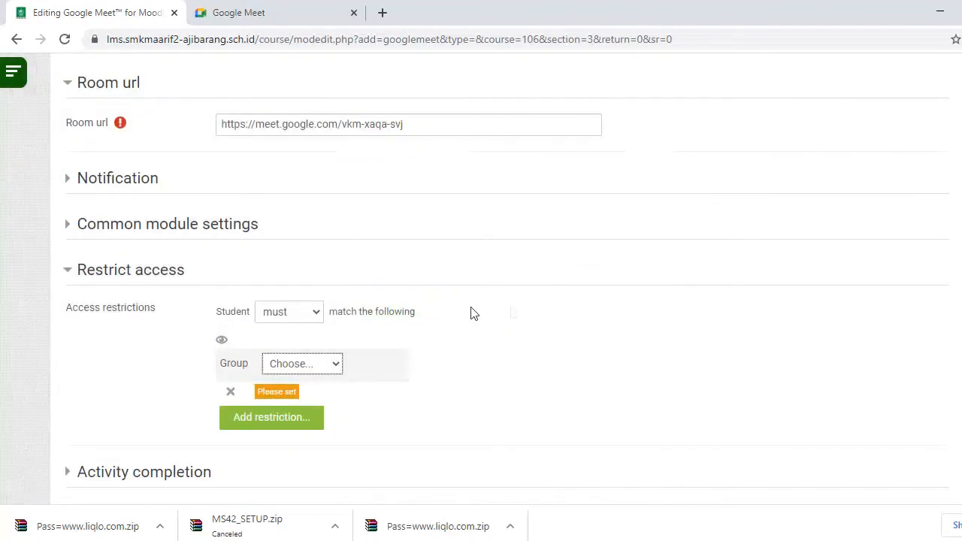
left_click(328, 366)
left_click(306, 406)
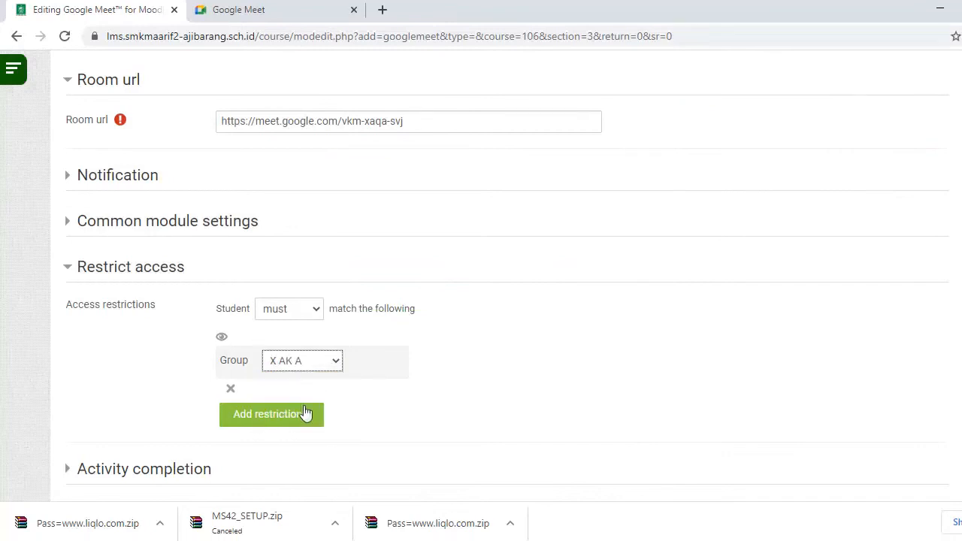
scroll(113, 409, "down", 3)
- Set completion tracking to 'Show activity as complete when conditions are met'
left_click(128, 250)
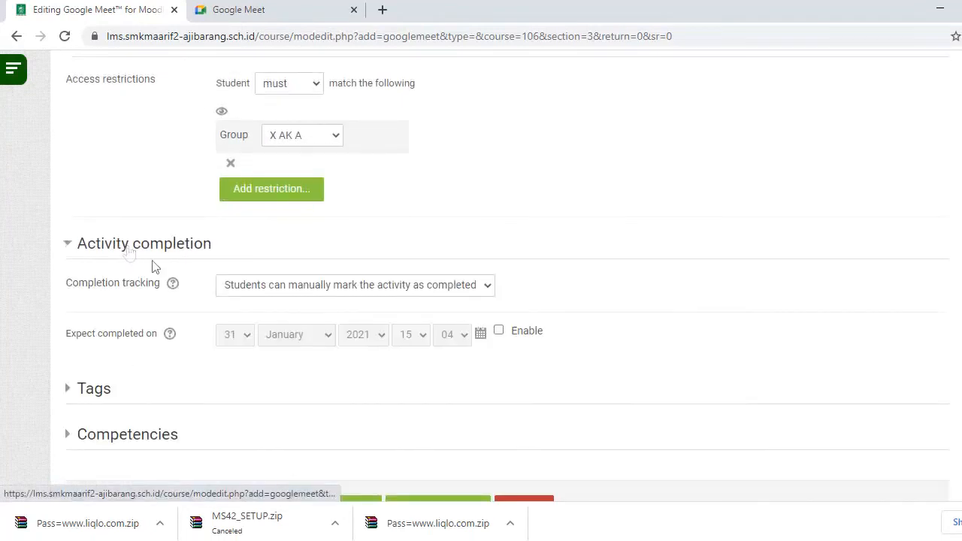
left_click(272, 292)
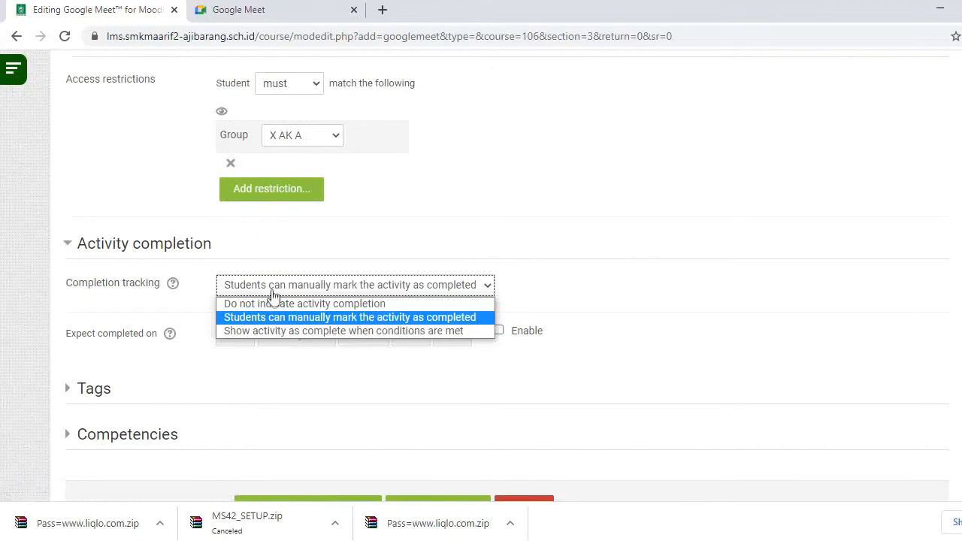
left_click(273, 330)
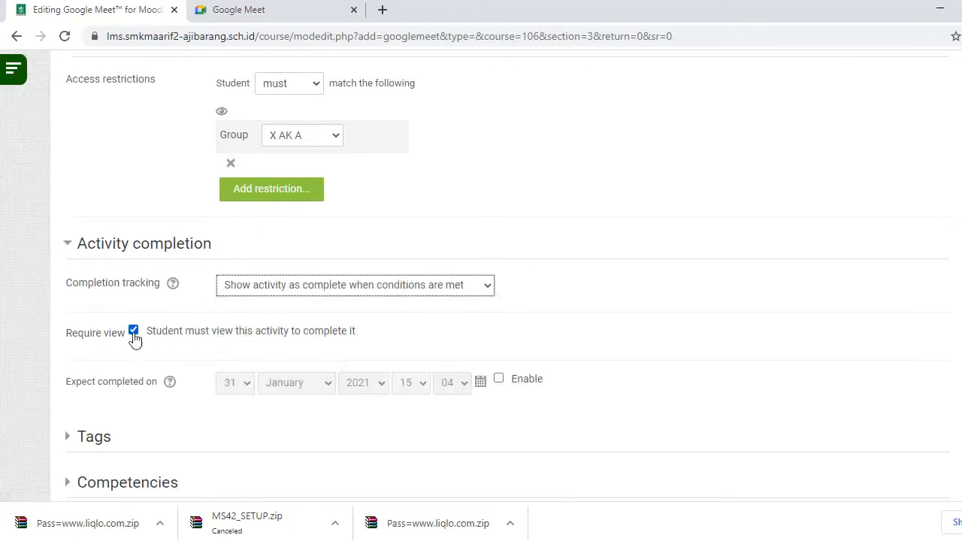
scroll(300, 315, "down", 2)
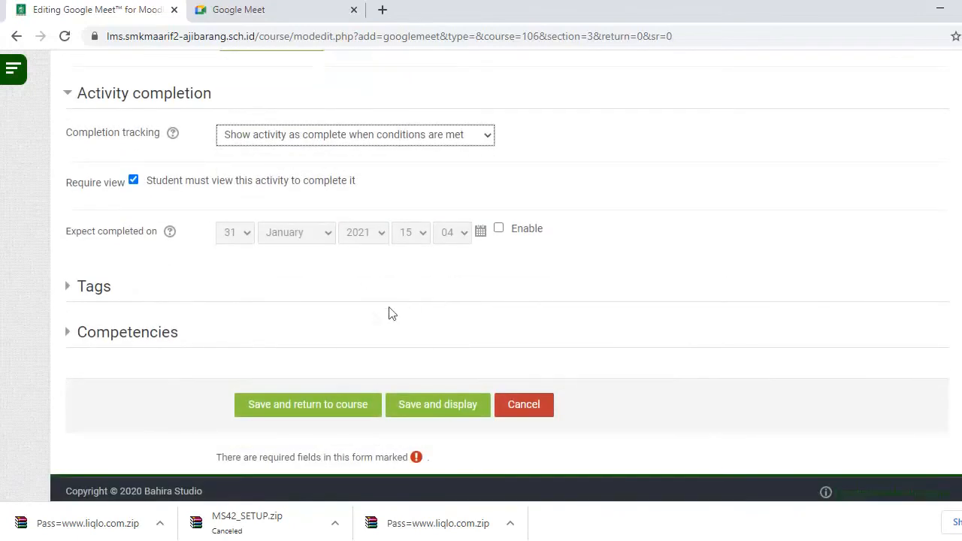
- Save the Mapel X AK A Meet activity and check it in the Presensi Harian section
left_click(313, 406)
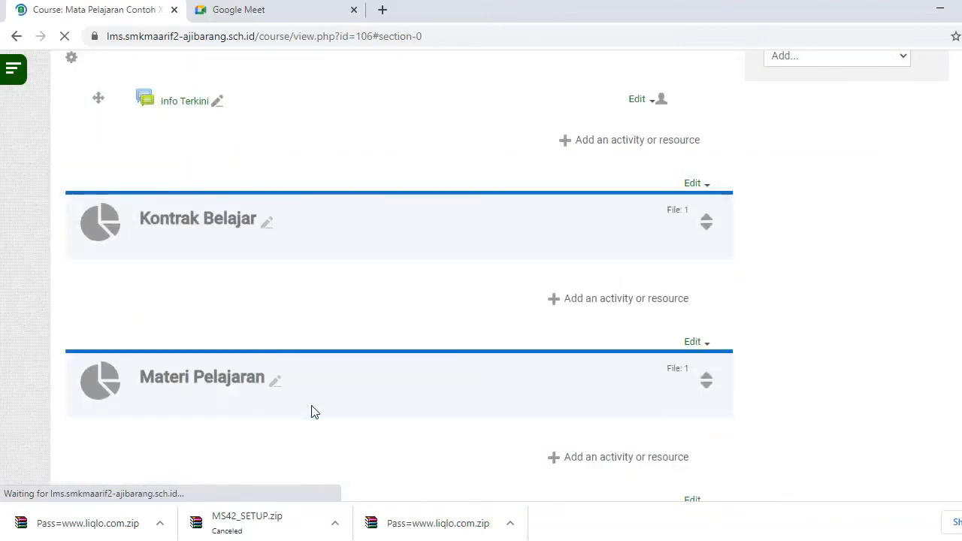
scroll(181, 361, "down", 7)
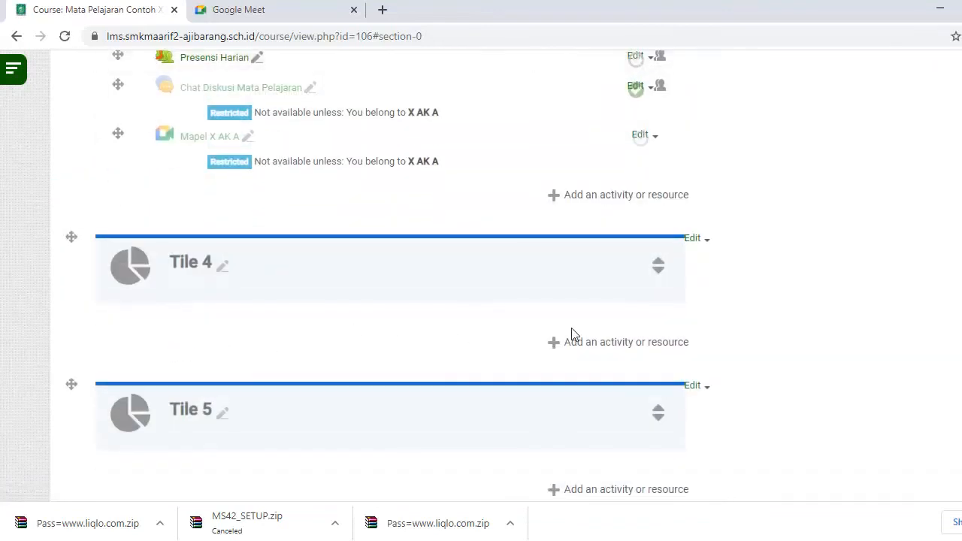
scroll(571, 330, "up", 1)
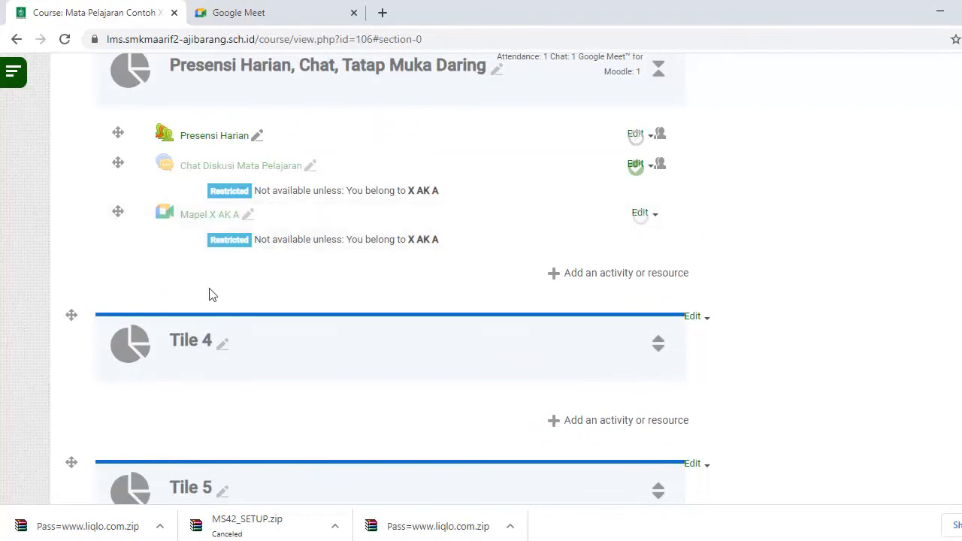
- Rename the Tile 4 section to 'Tugas' and begin adding a File resource to it
left_click(223, 348)
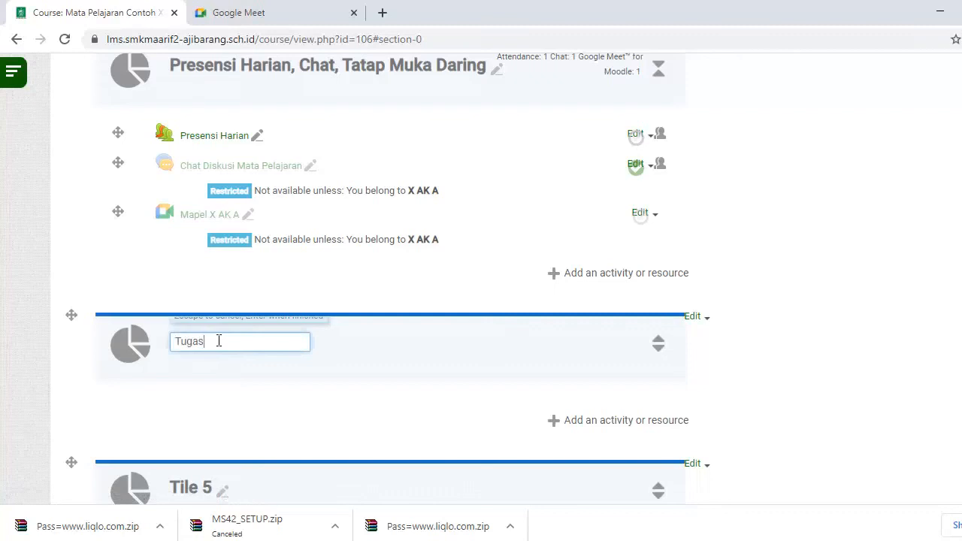
type("Tugas")
key("Return")
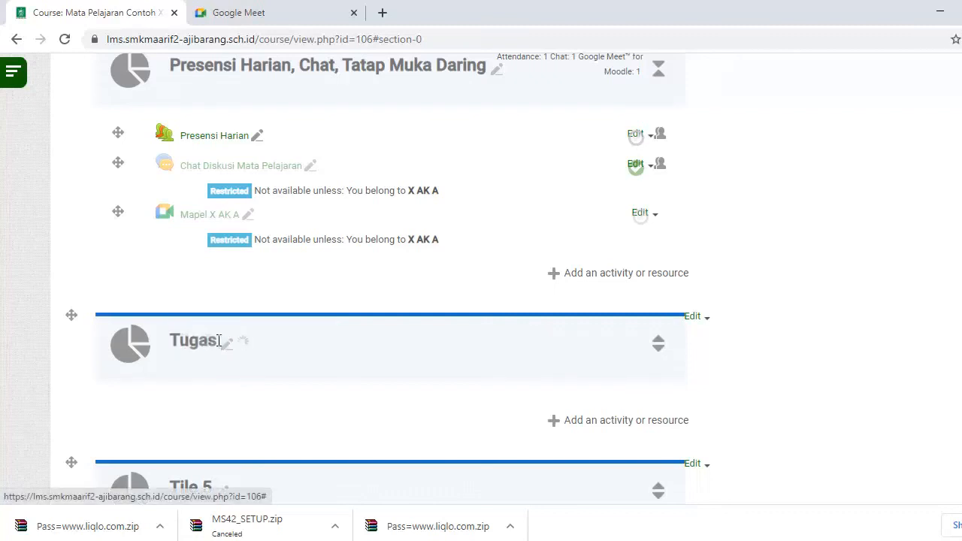
left_click(646, 421)
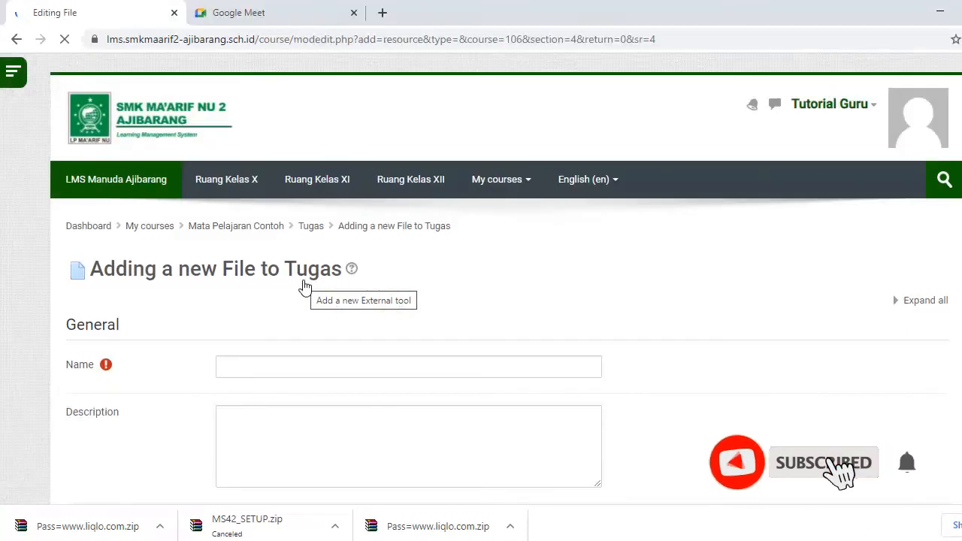
- Name the new file resource 'Tugas 1'
left_click(263, 367)
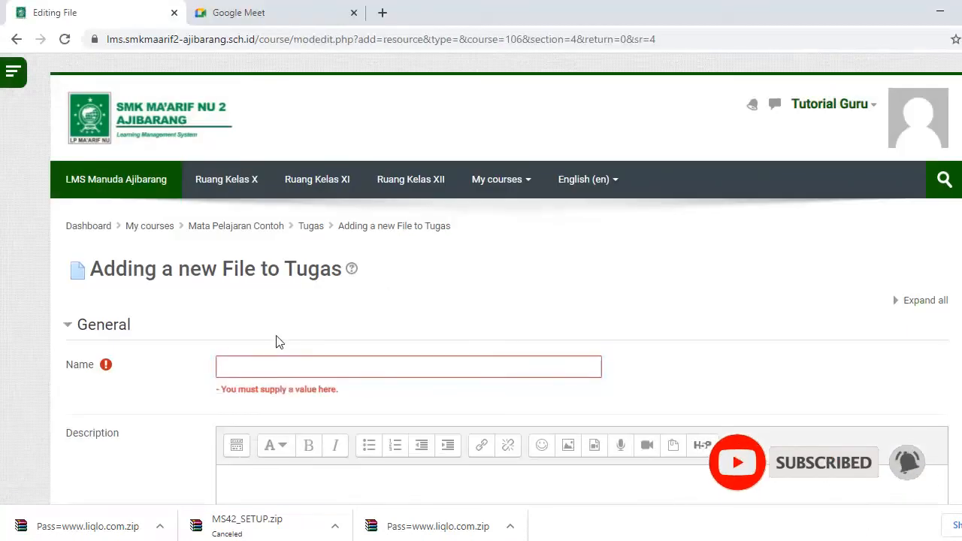
left_click(296, 365)
type("Tugas 1")
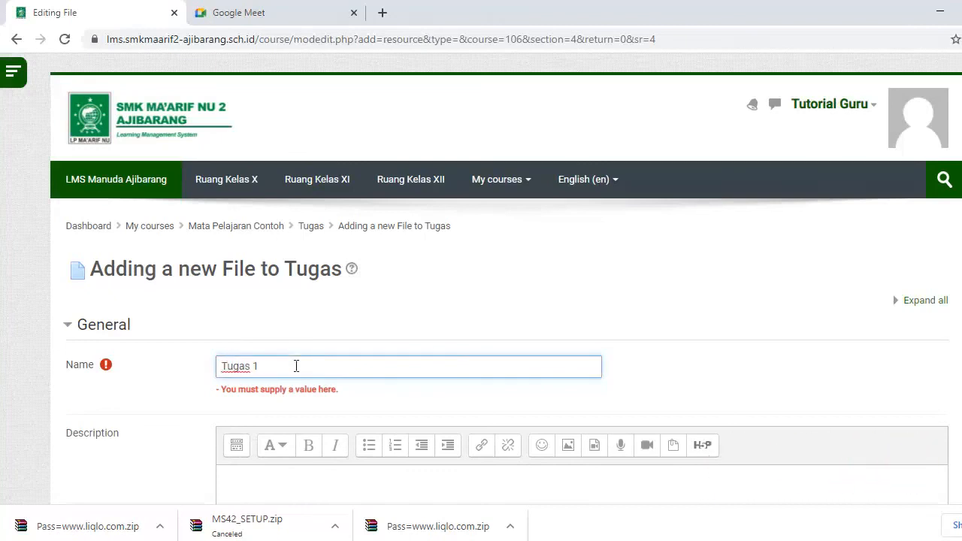
scroll(323, 390, "down", 7)
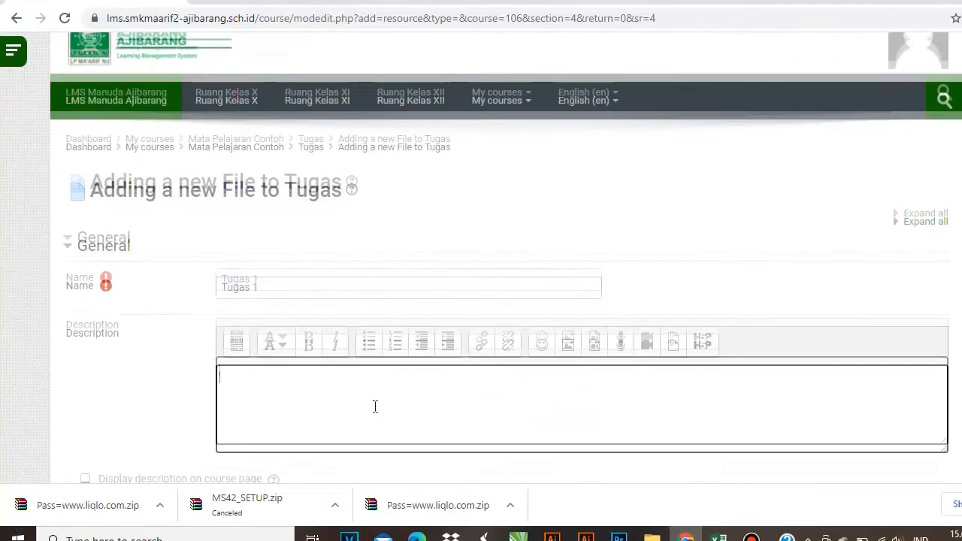
- Upload the PDF 'LMS - X MM B.pdf' as the resource's file
left_click(375, 322)
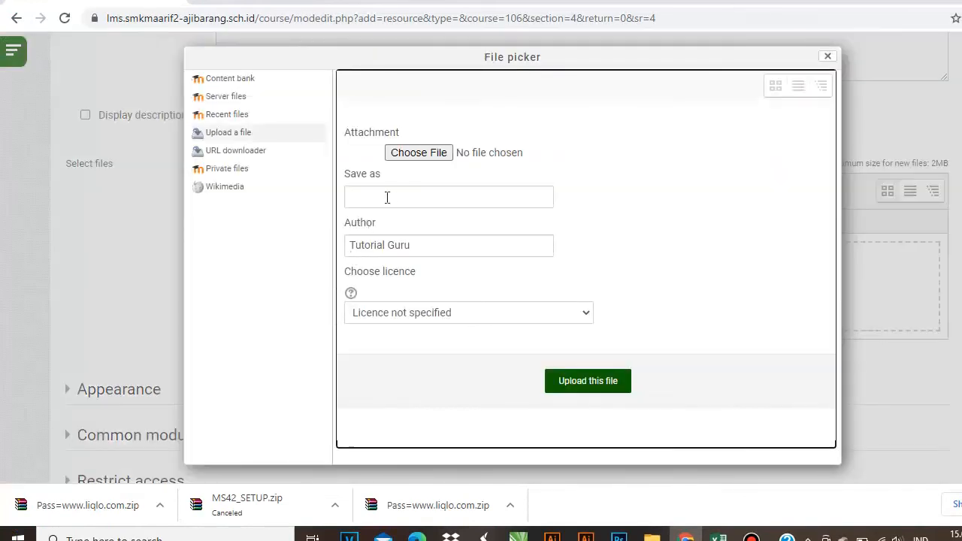
left_click(409, 154)
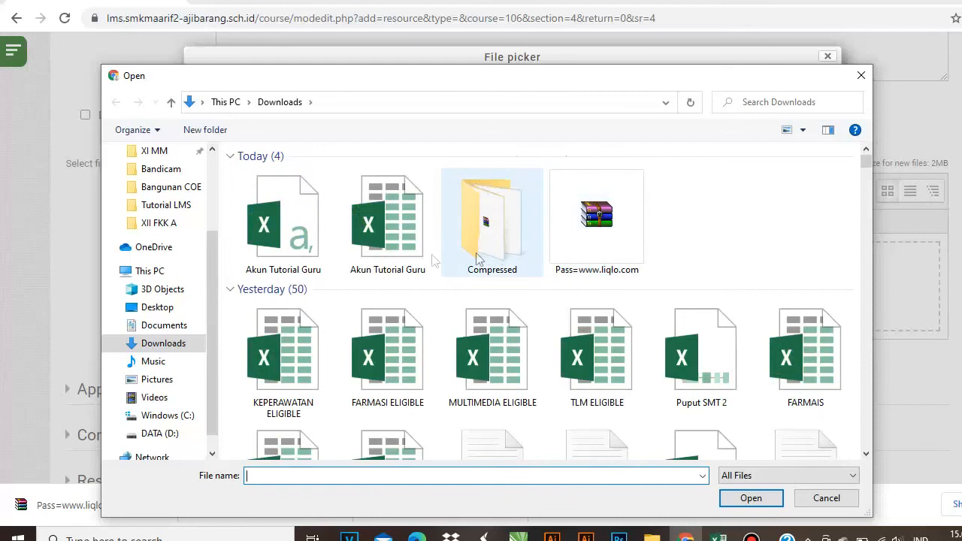
scroll(298, 280, "down", 2)
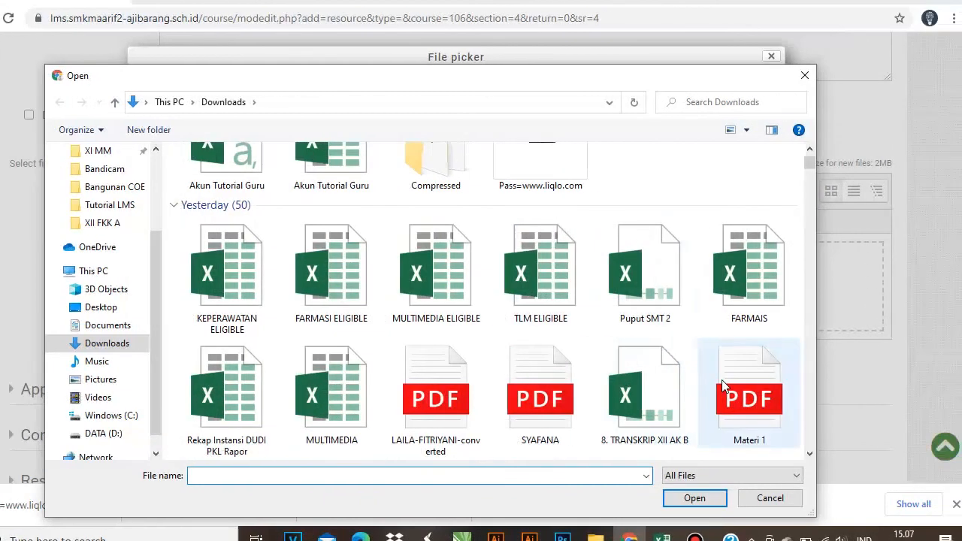
scroll(468, 380, "down", 2)
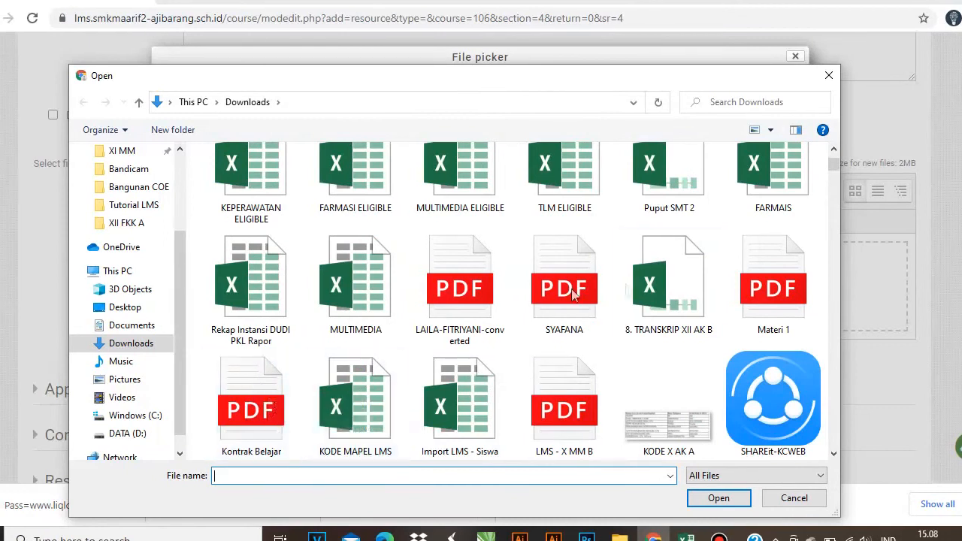
scroll(489, 357, "down", 4)
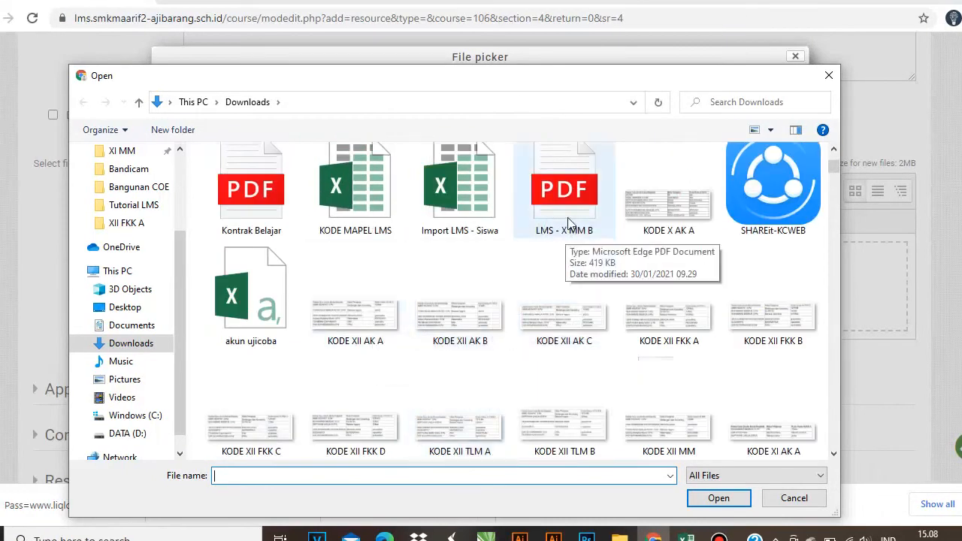
scroll(383, 304, "down", 6)
scroll(338, 311, "up", 8)
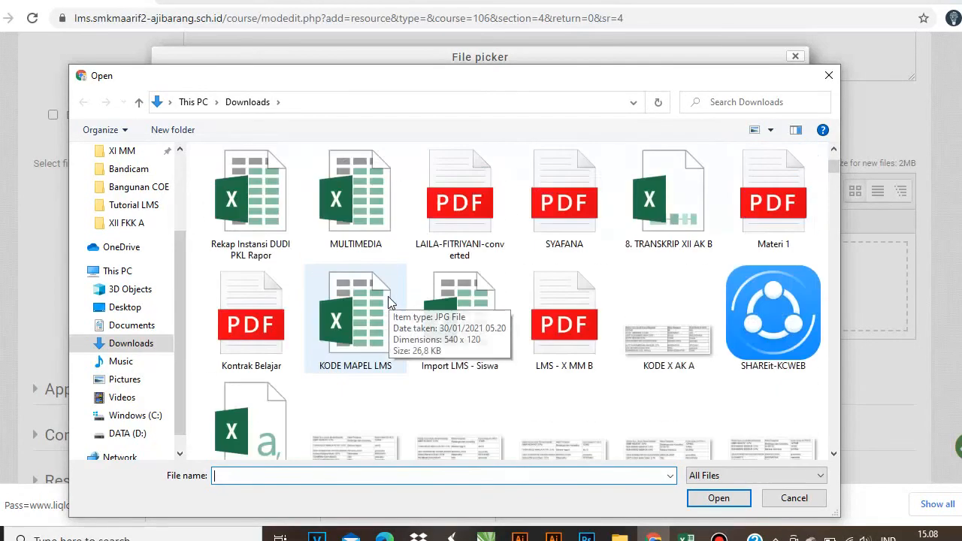
double_click(565, 323)
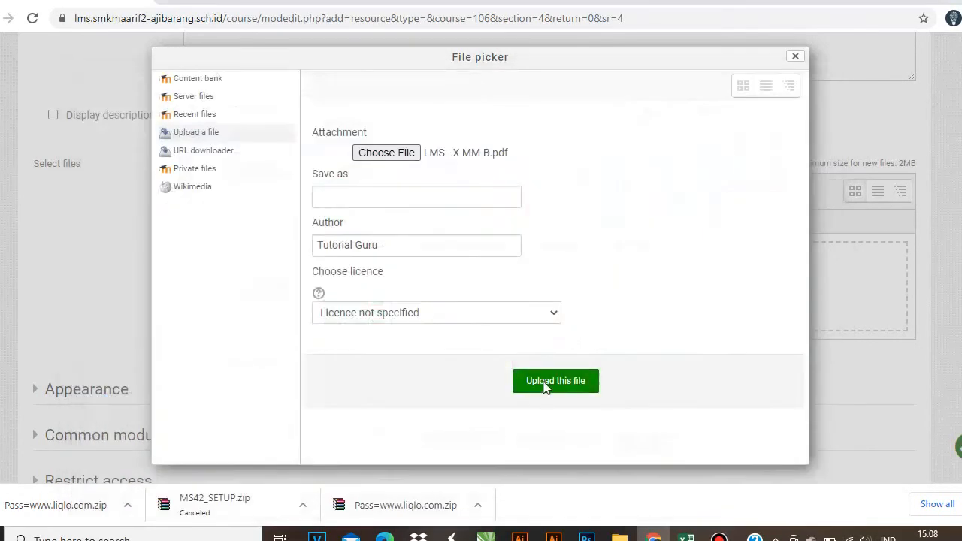
left_click(546, 383)
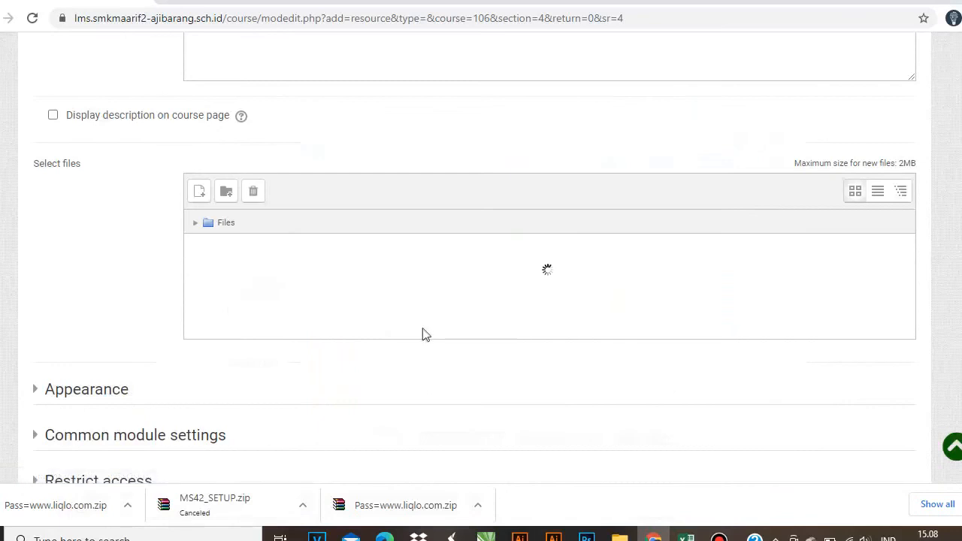
scroll(339, 321, "down", 2)
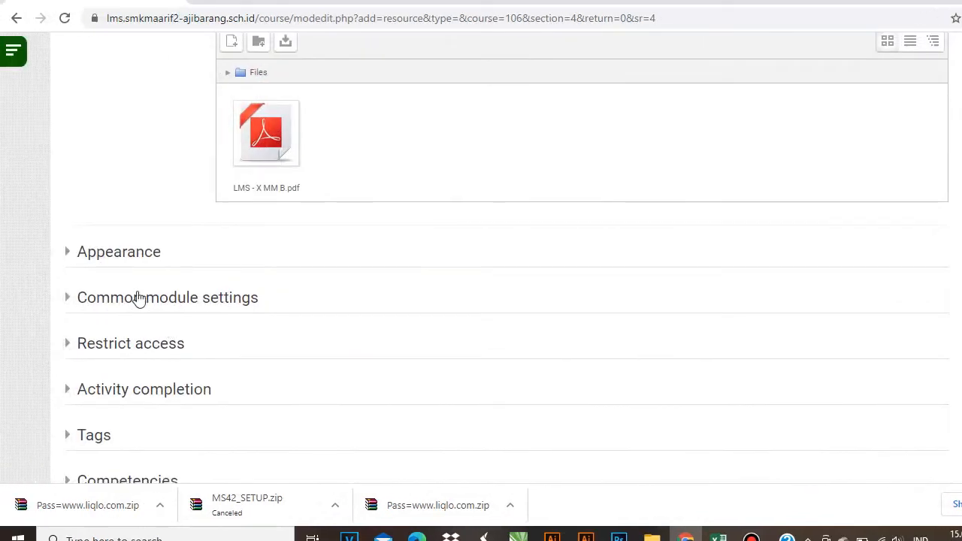
- Add a Group access restriction limiting Tugas 1 to group X AK A
left_click(118, 350)
left_click(271, 409)
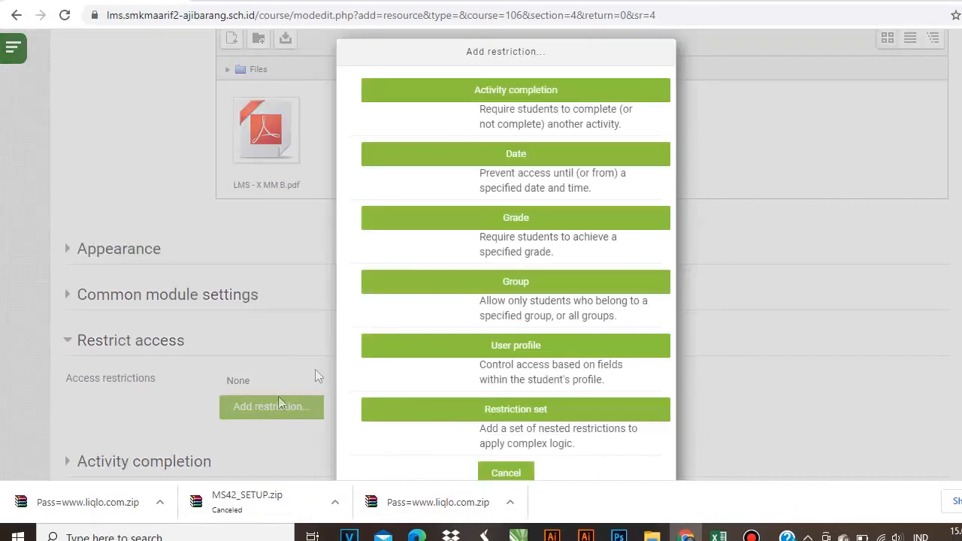
left_click(439, 288)
left_click(308, 421)
left_click(302, 469)
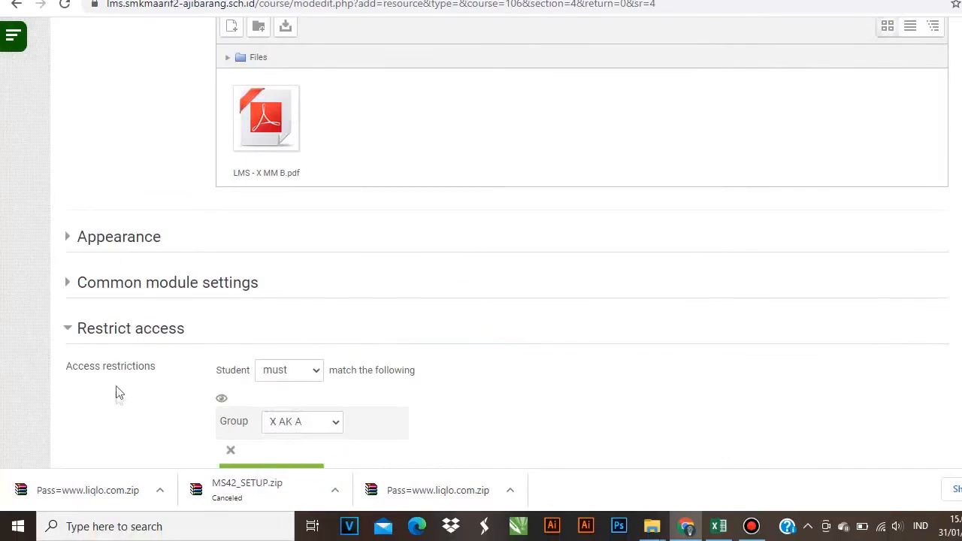
scroll(116, 391, "down", 2)
scroll(104, 355, "down", 1)
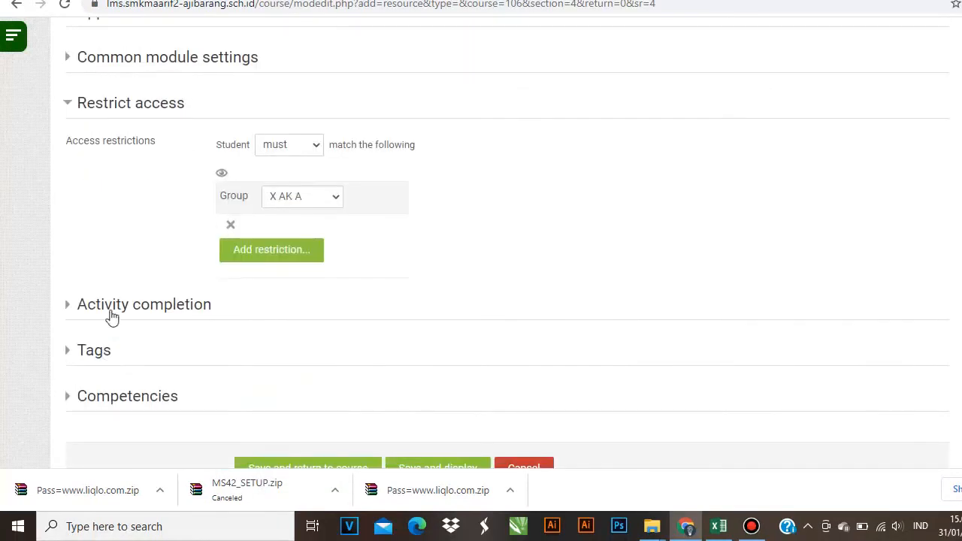
- Set completion tracking to 'Show activity as complete when conditions are met'
left_click(113, 306)
left_click(289, 346)
left_click(271, 391)
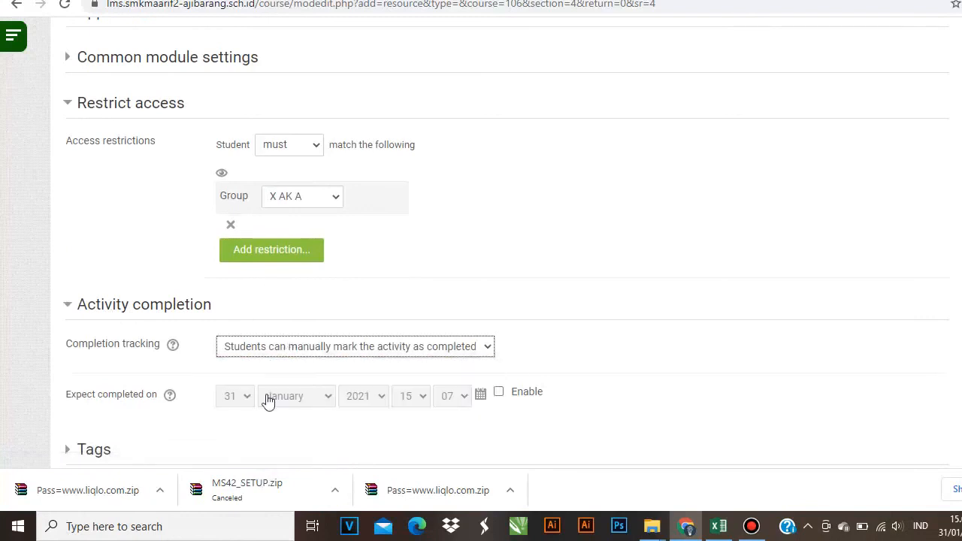
left_click(134, 392)
scroll(388, 364, "down", 3)
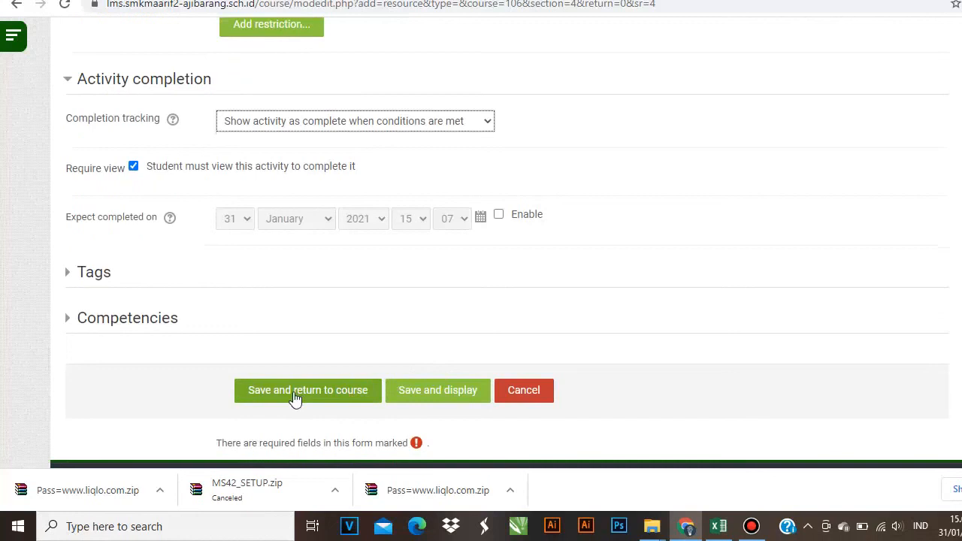
scroll(347, 366, "up", 10)
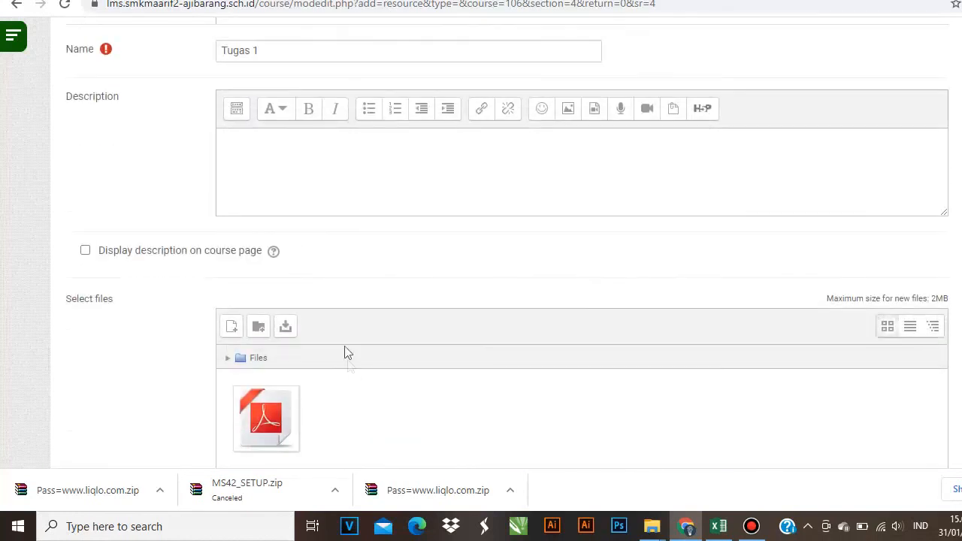
- Save the Tugas 1 file and return to the course's Tugas section
left_click(268, 151)
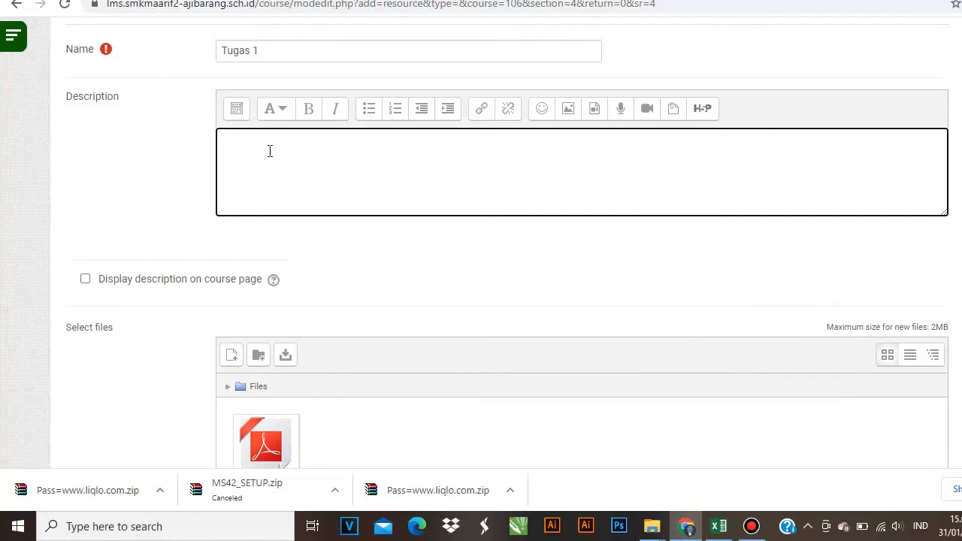
scroll(268, 151, "down", 10)
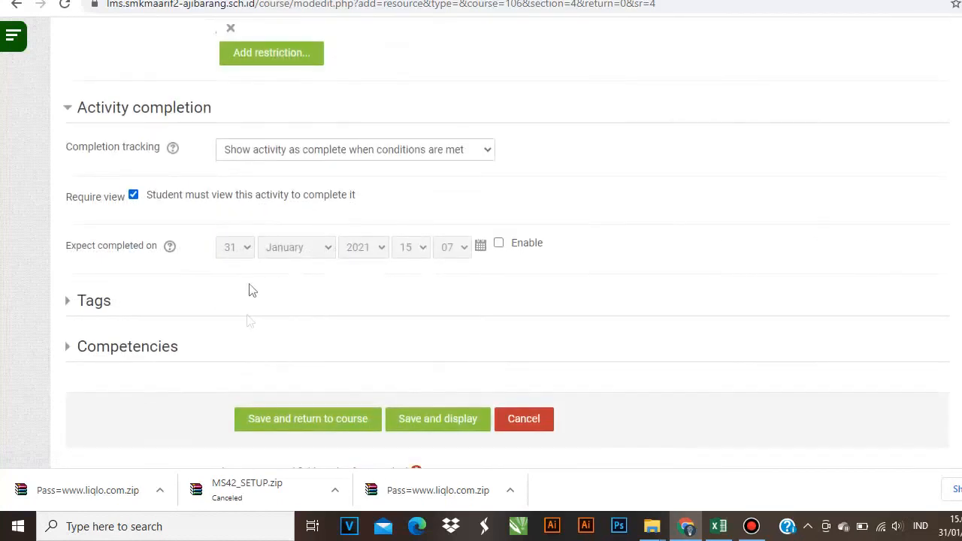
left_click(281, 425)
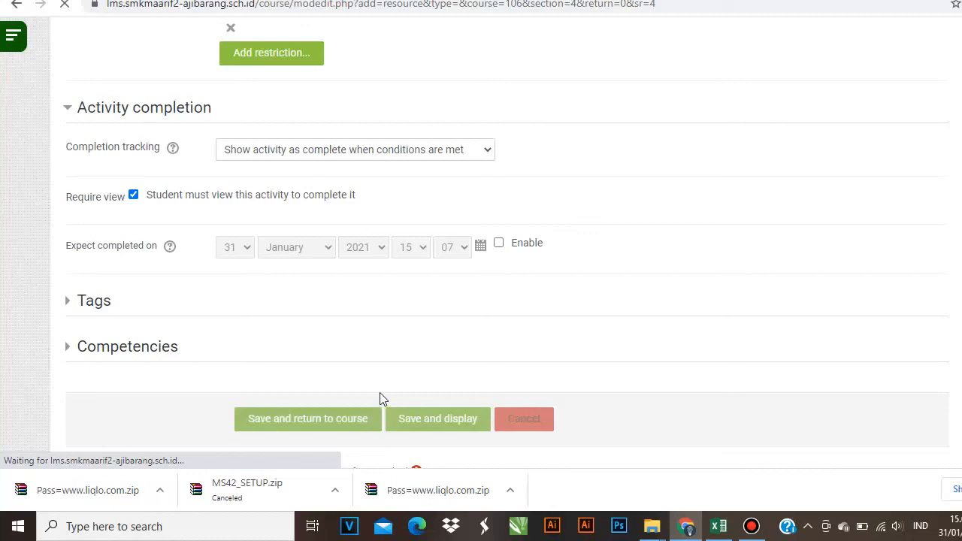
scroll(381, 304, "up", 10)
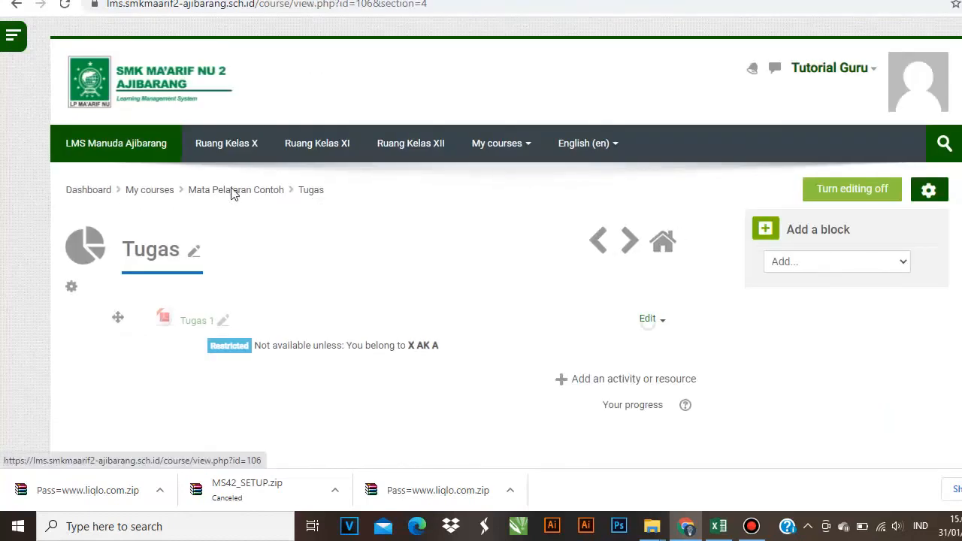
- Go back to the Mata Pelajaran Contoh course page and scroll down to the Tile 5 section
left_click(234, 192)
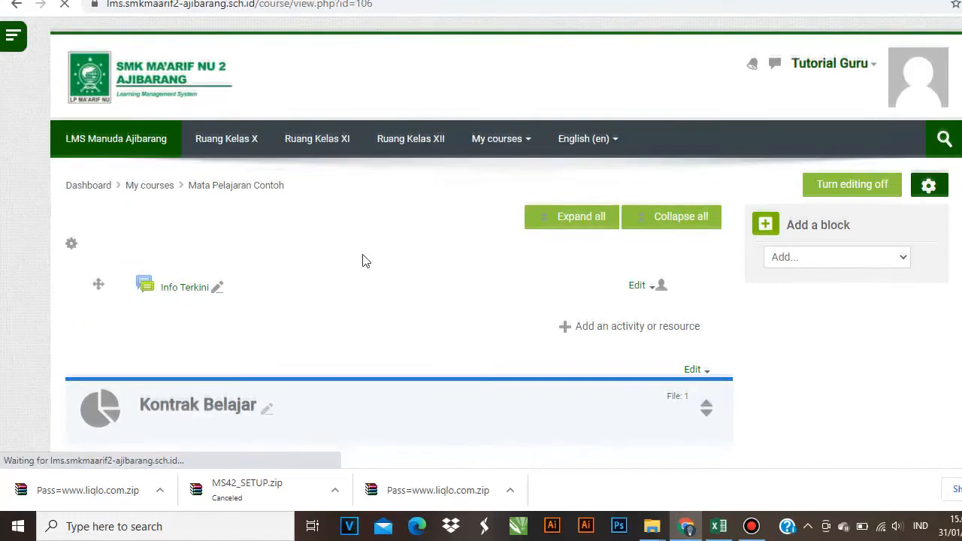
scroll(360, 263, "down", 10)
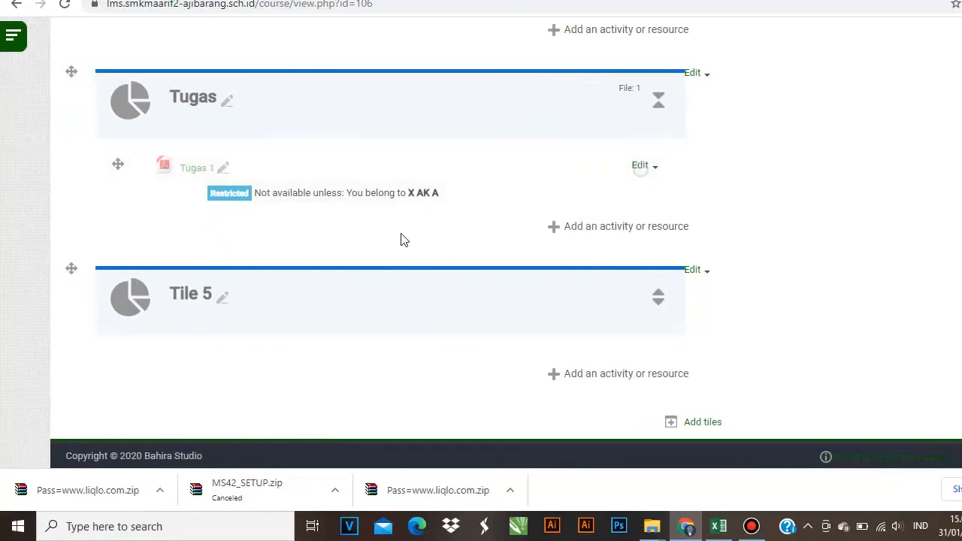
- Rename the Tile 5 section to 'Saran dan Masukan Pembelajaran Daring Mapel Contoh'
left_click(218, 303)
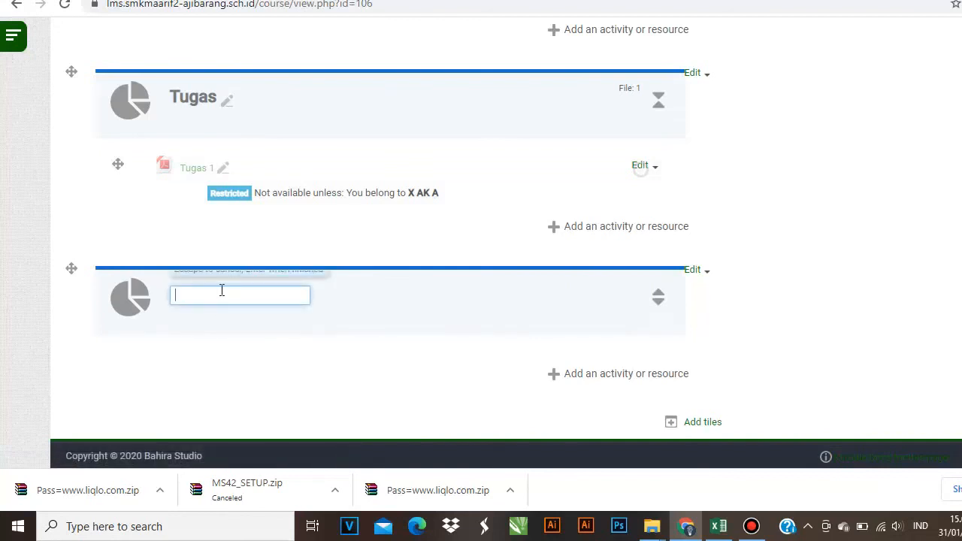
type("Saran dan masukan")
key("BackSpace")
key("BackSpace")
key("BackSpace")
key("BackSpace")
key("BackSpace")
key("BackSpace")
key("BackSpace")
type("Masukan")
type("Pembel")
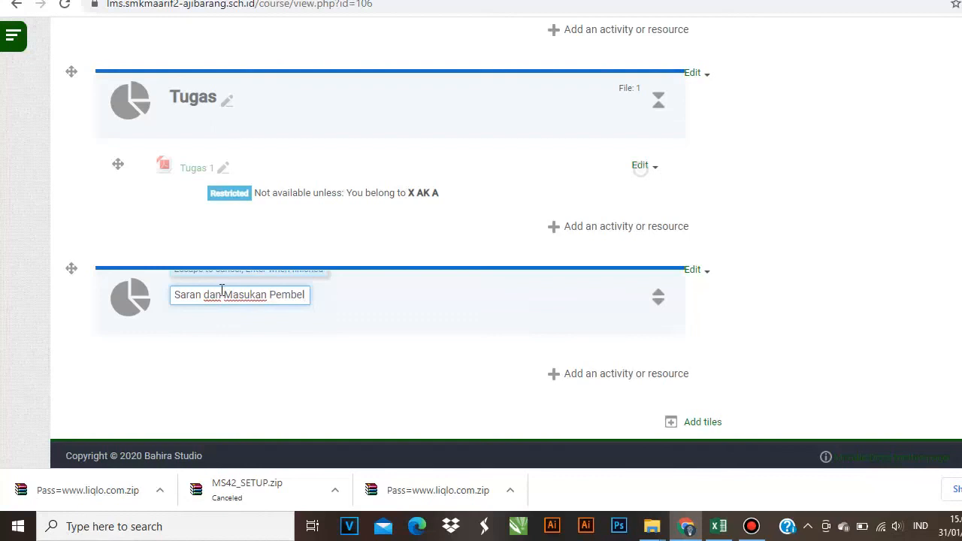
type("ajaran Da")
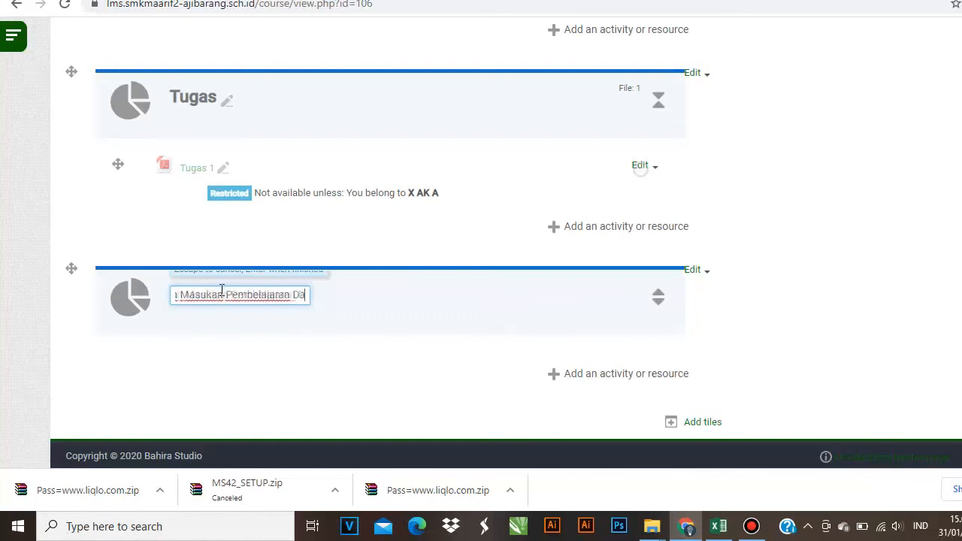
type("nring Map")
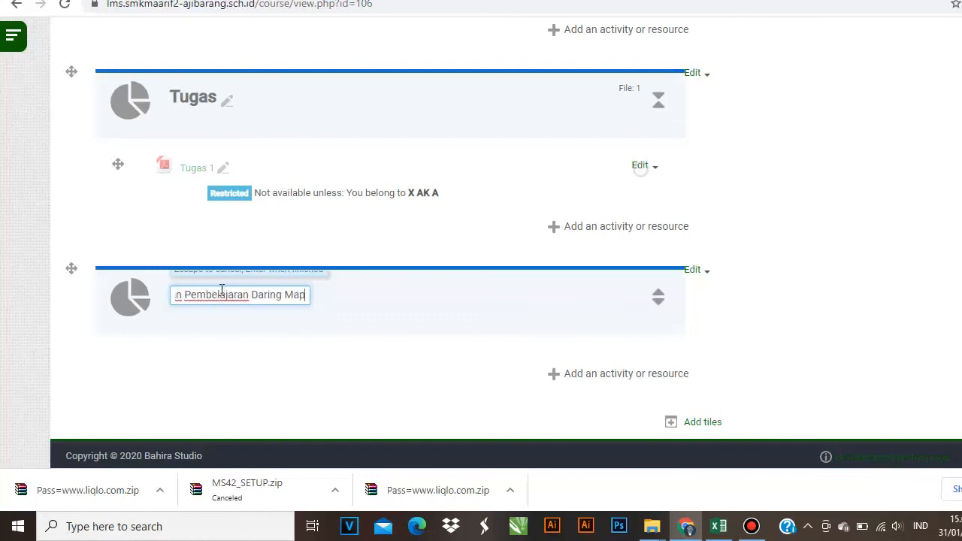
type("el C")
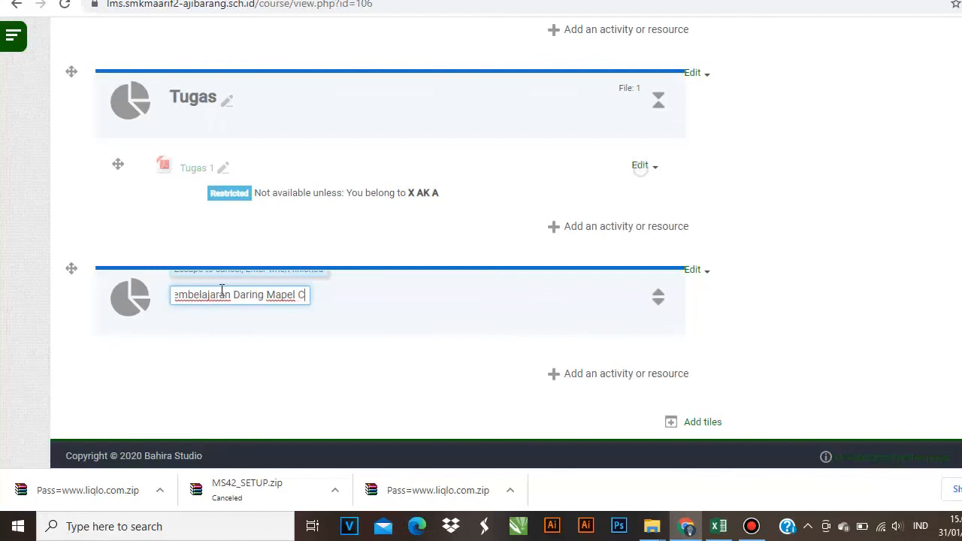
type("ontoh")
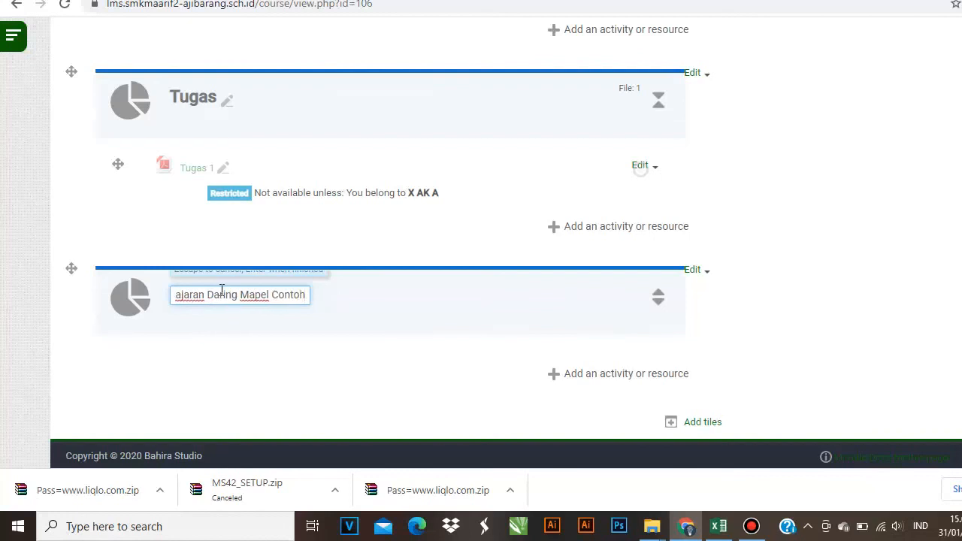
key("Return")
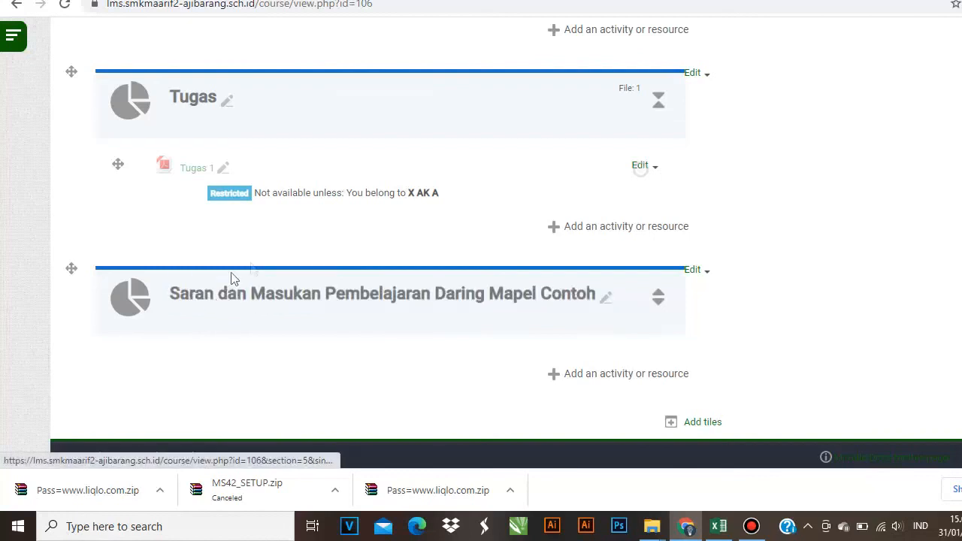
left_click(628, 374)
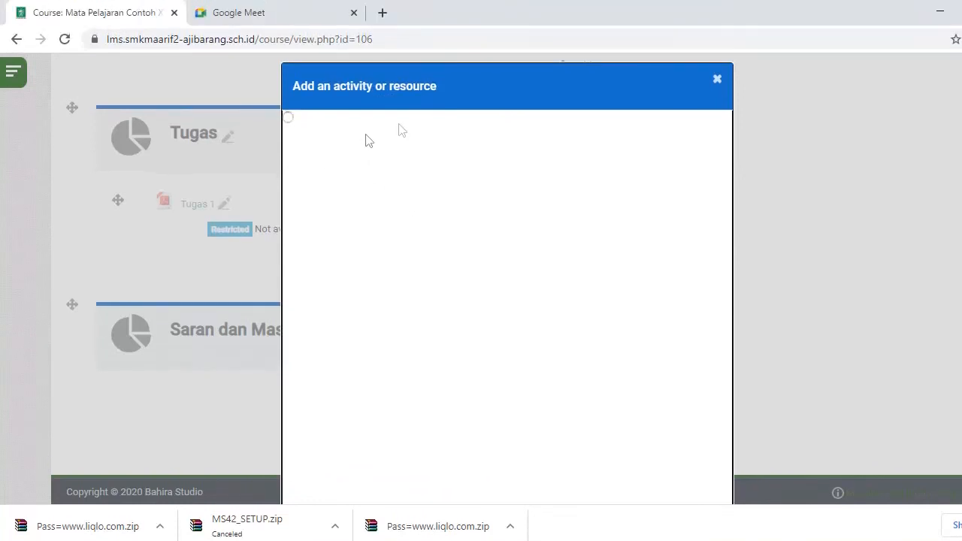
left_click(709, 84)
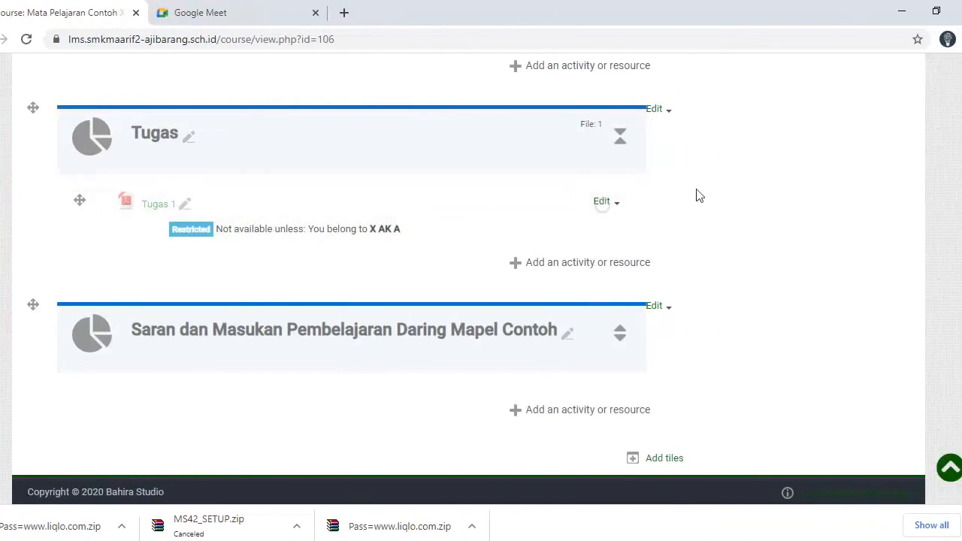
scroll(399, 398, "up", 10)
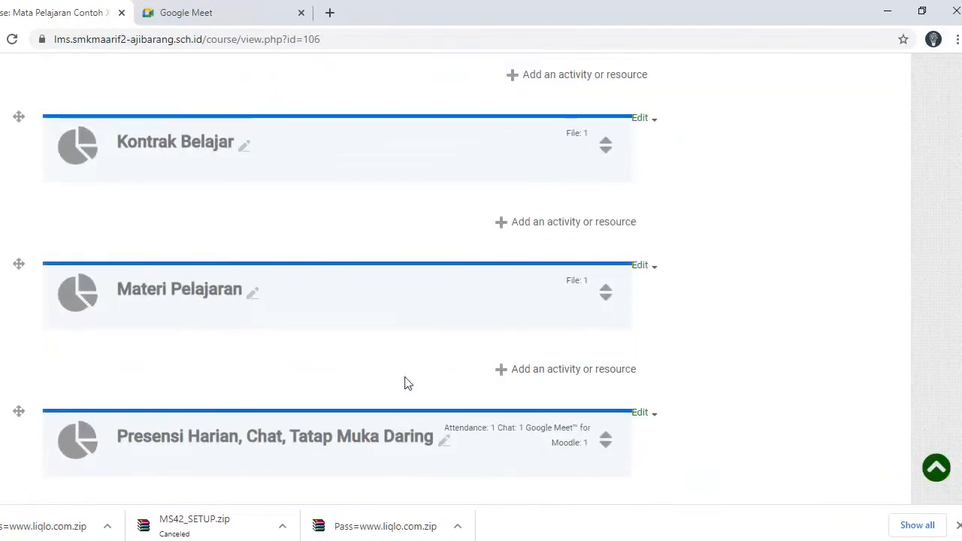
scroll(406, 380, "up", 1)
scroll(406, 380, "up", 2)
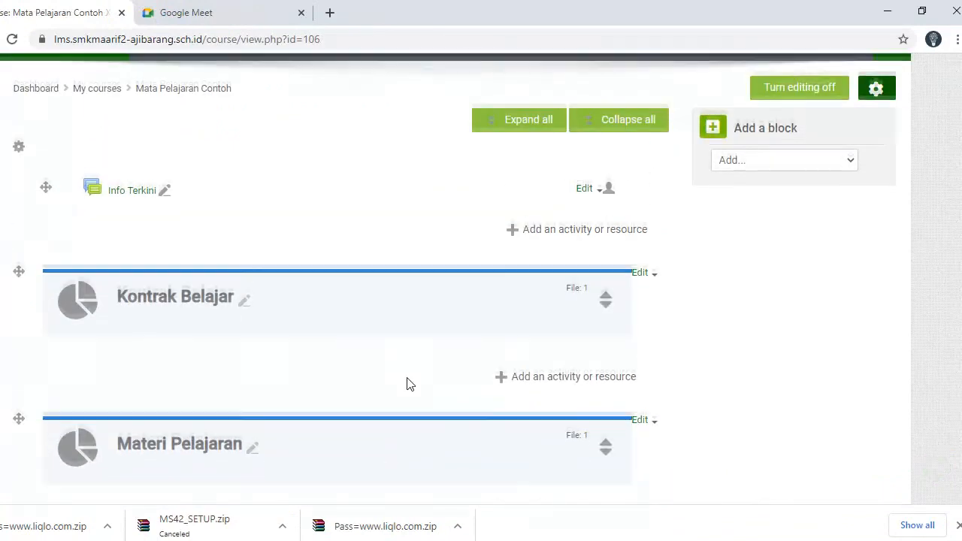
scroll(410, 383, "up", 2)
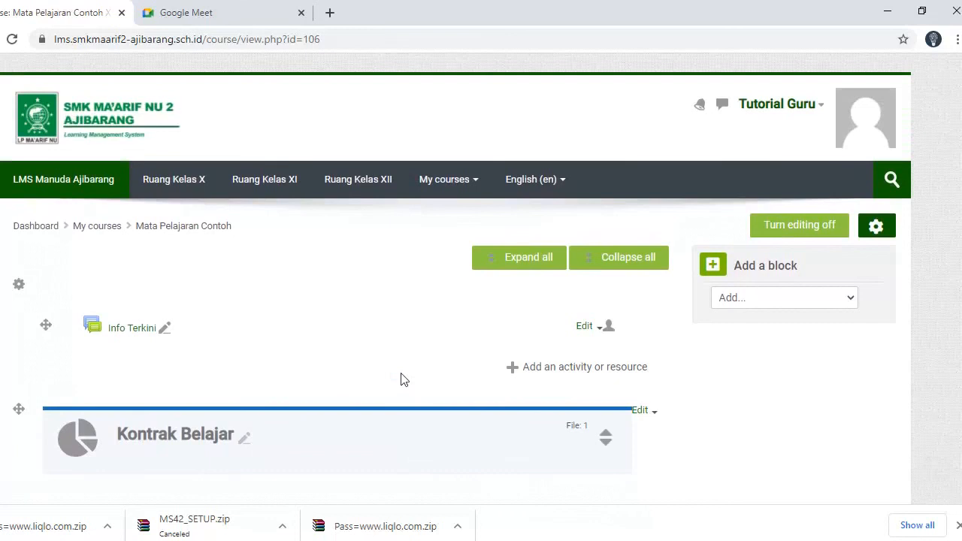
scroll(368, 371, "down", 6)
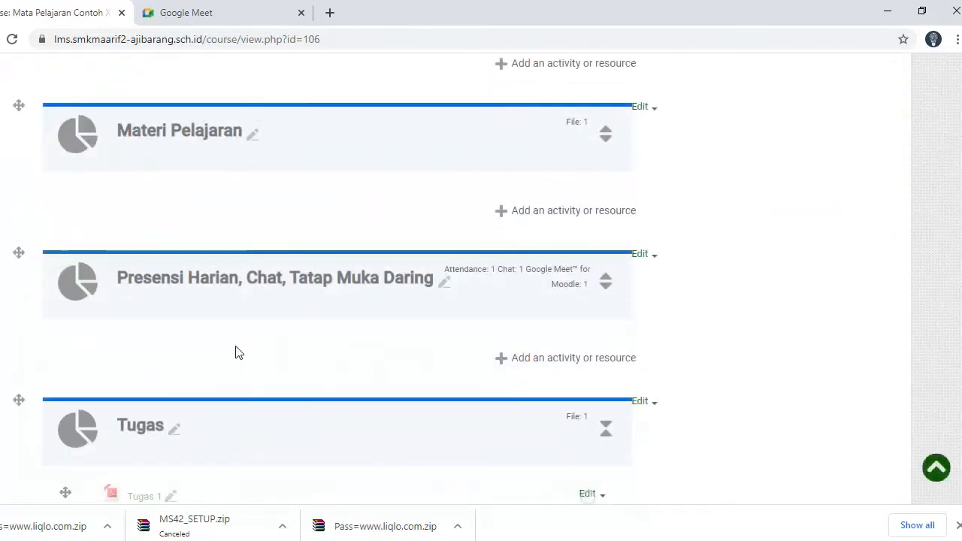
scroll(764, 383, "down", 5)
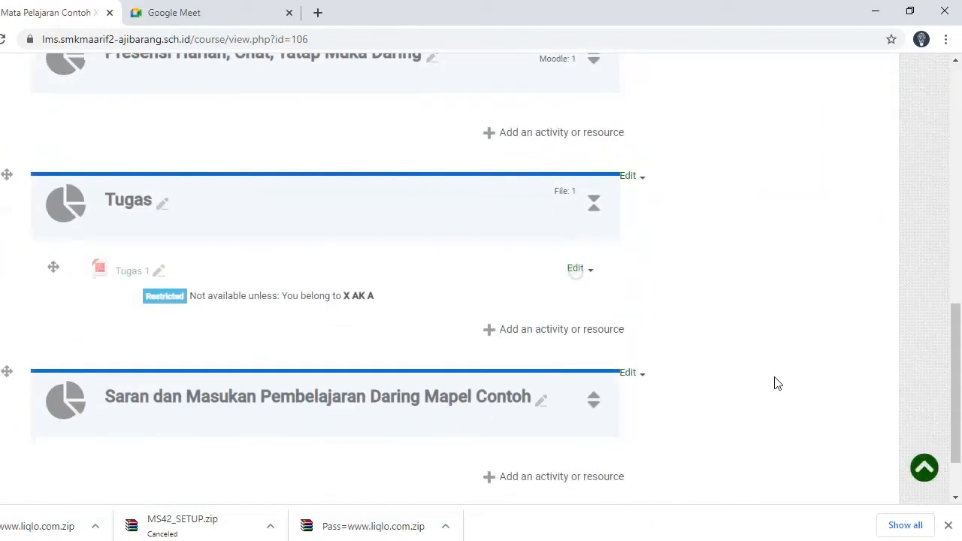
scroll(746, 395, "up", 15)
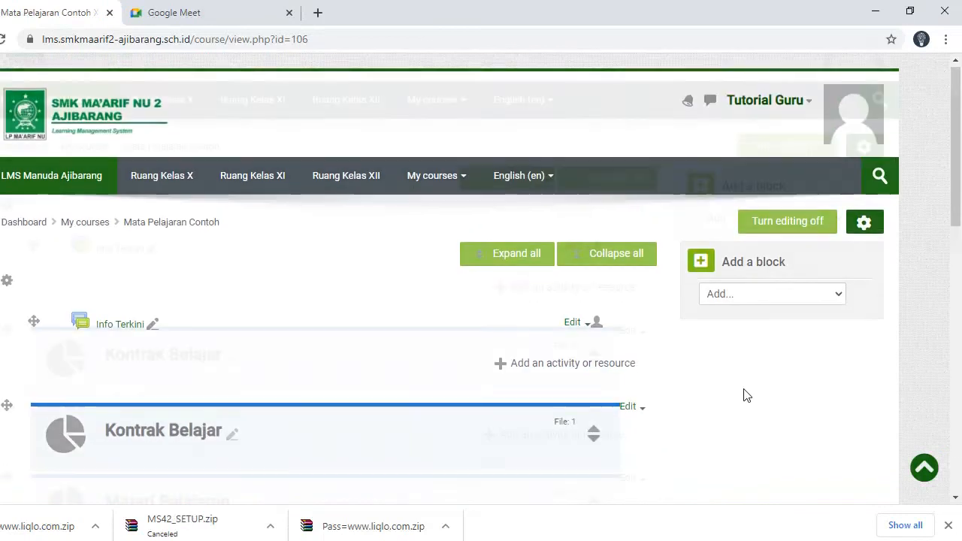